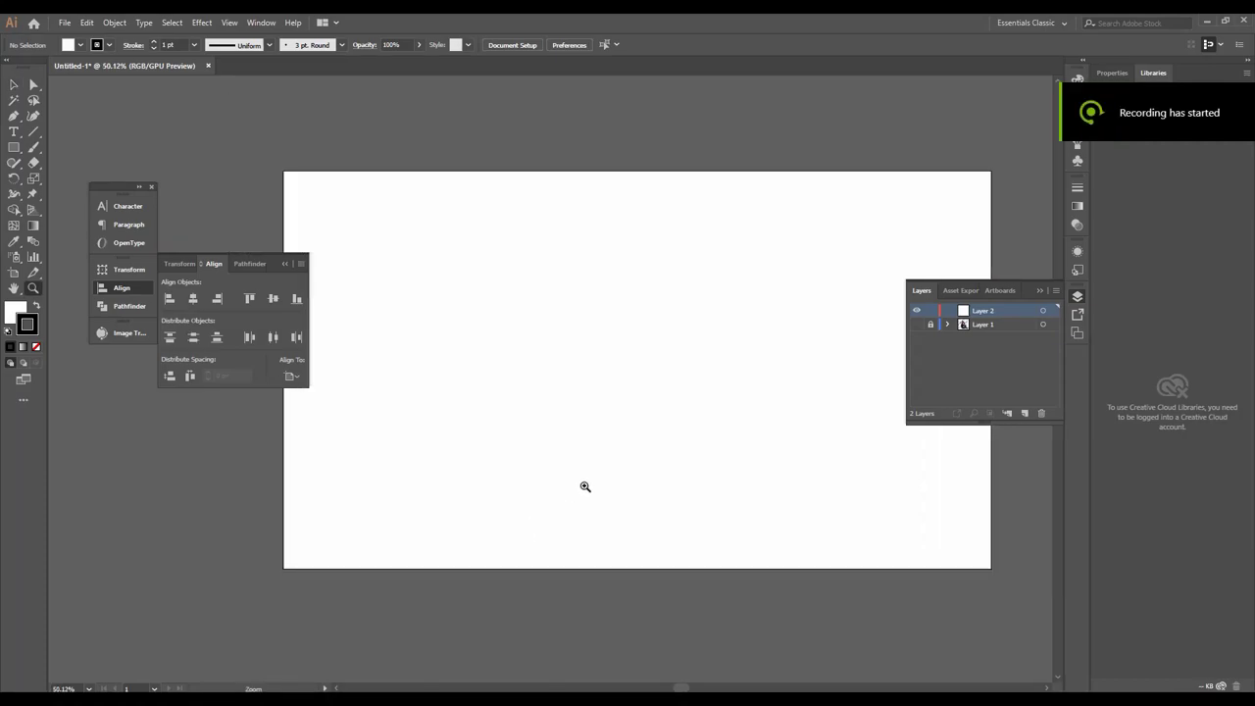
- Enlarge the photo to cover the artboard and nudge it up slightly
left_click(728, 435, "alt")
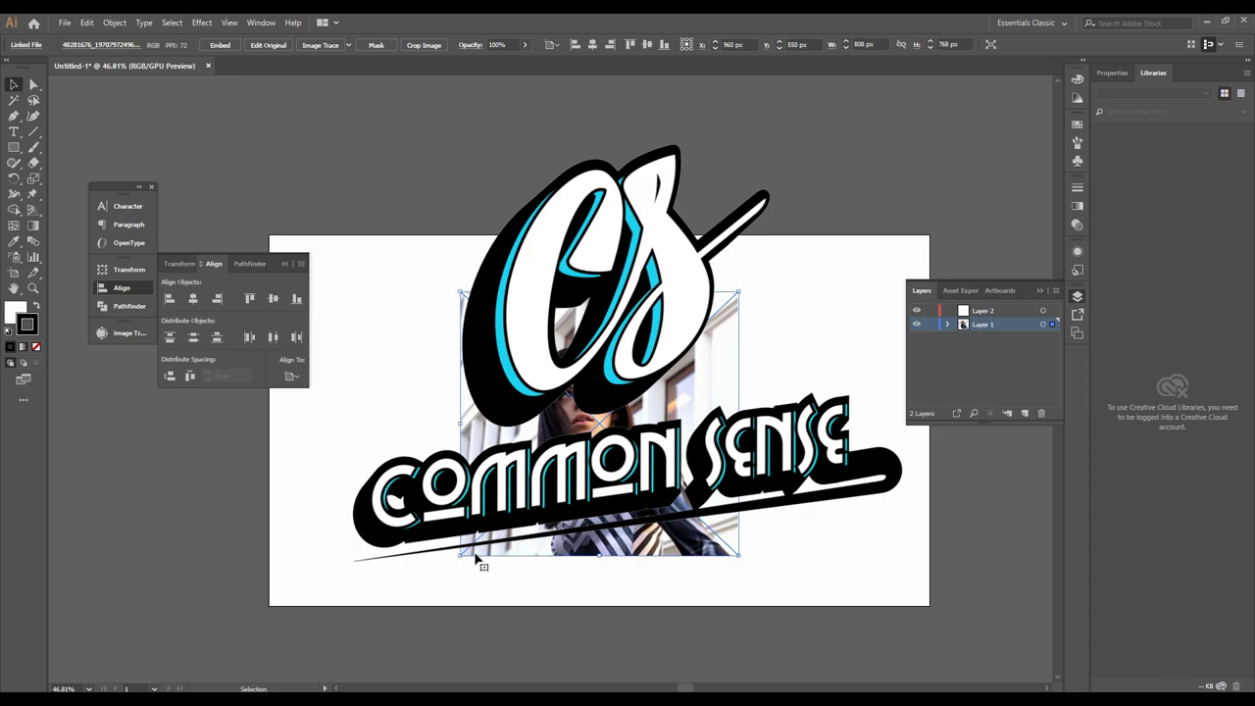
left_click_drag(475, 556, 355, 678)
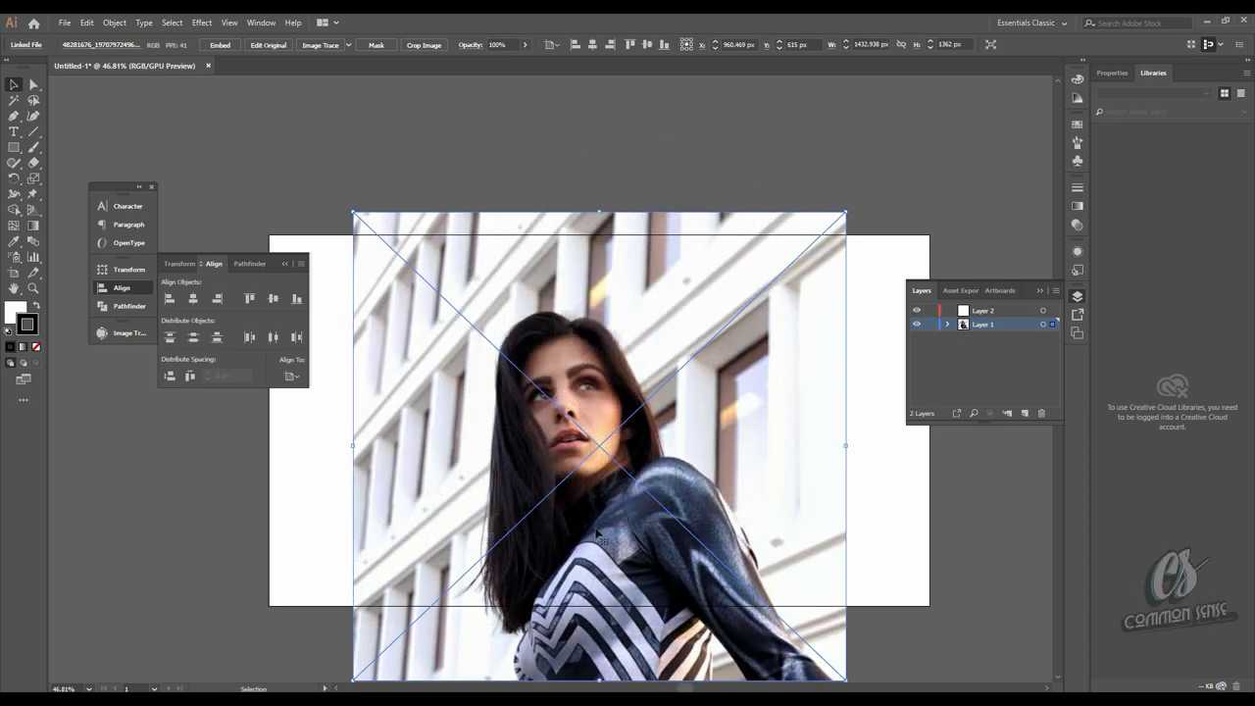
left_click_drag(595, 530, 594, 518)
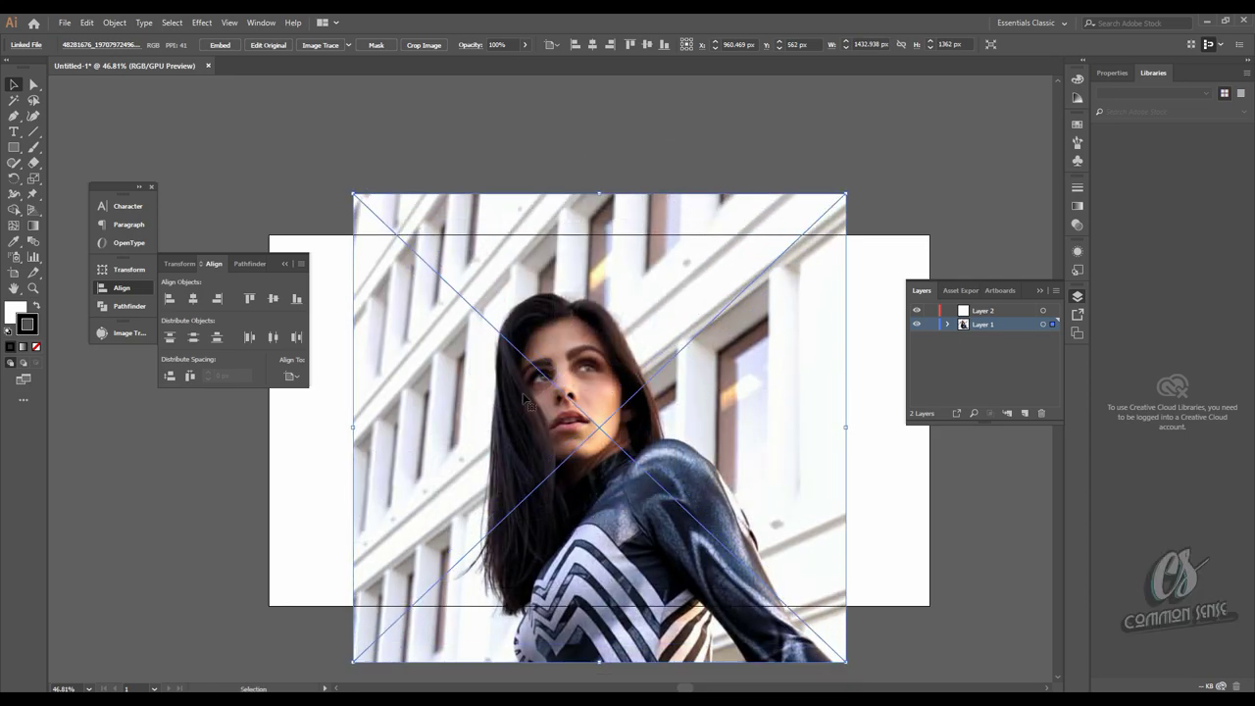
- Fade the photo to 43% opacity, lock its layer and make Layer 2 active
left_click(525, 46)
left_click_drag(528, 62, 496, 64)
left_click(931, 324)
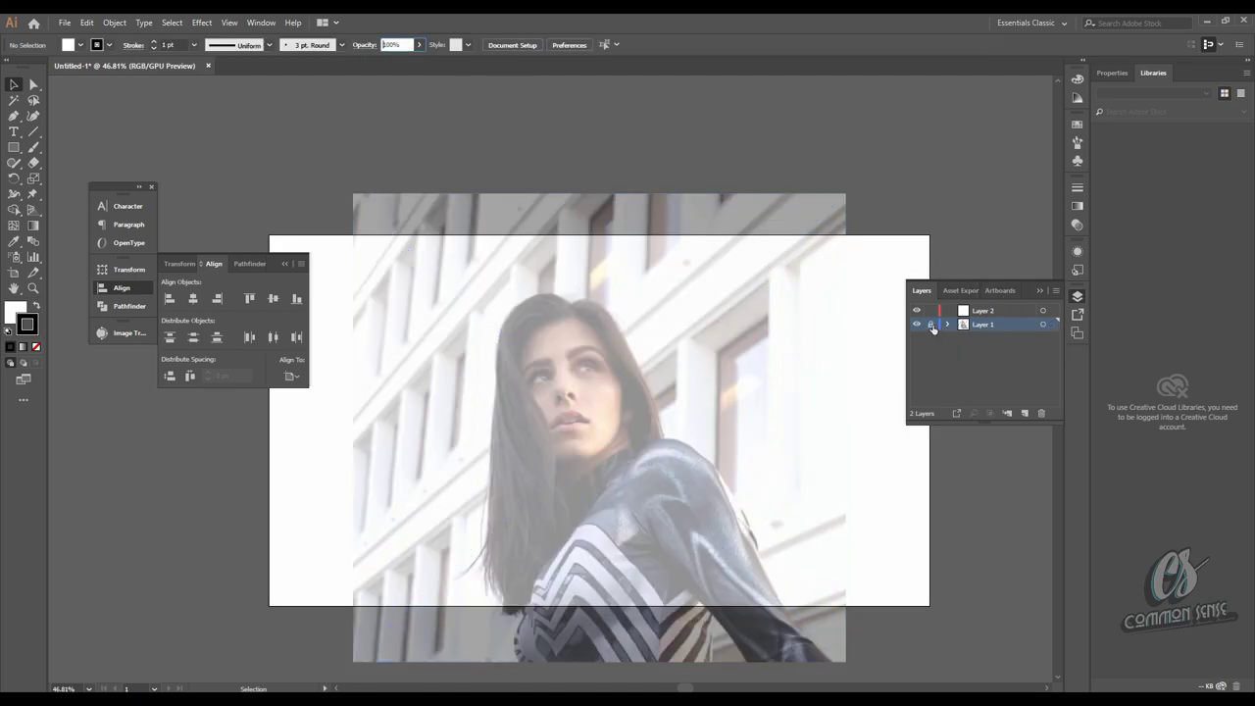
left_click(976, 315)
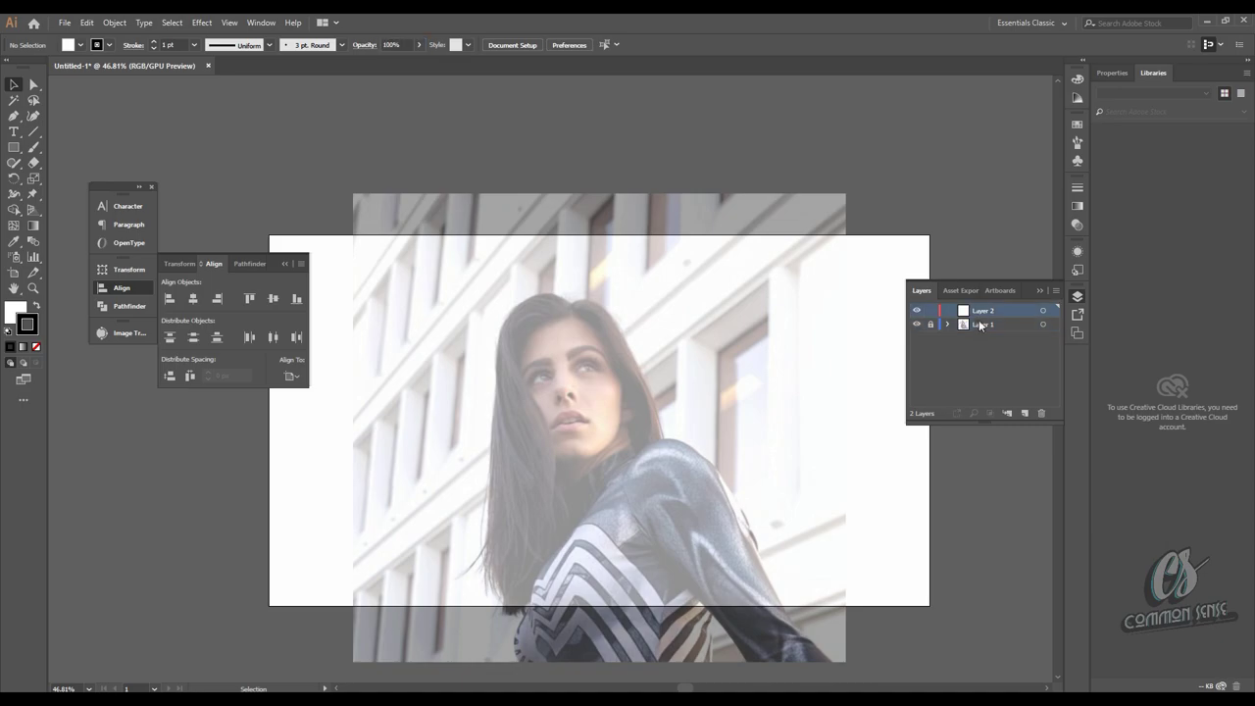
- Create a new 3 pt calligraphic brush whose size varies with pen pressure
left_click(341, 46)
left_click(308, 146)
left_click(593, 451)
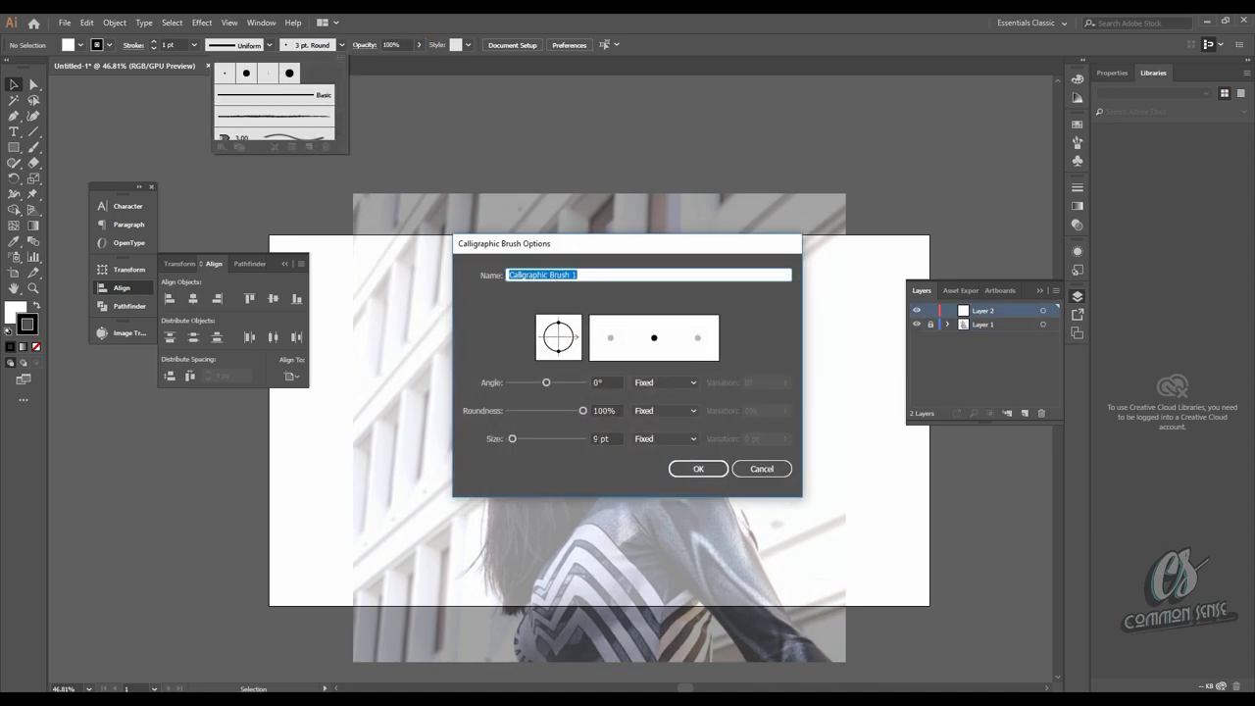
left_click(596, 438)
type("3")
left_click(650, 439)
left_click(730, 489)
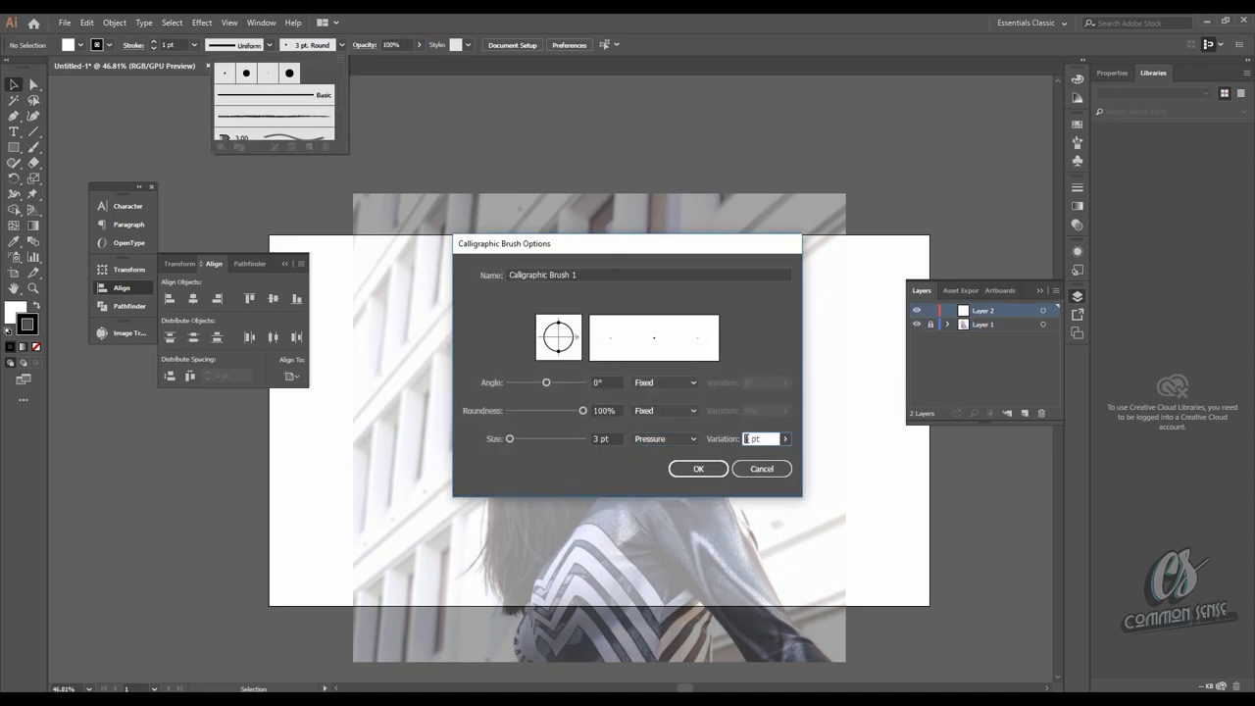
left_click(724, 468)
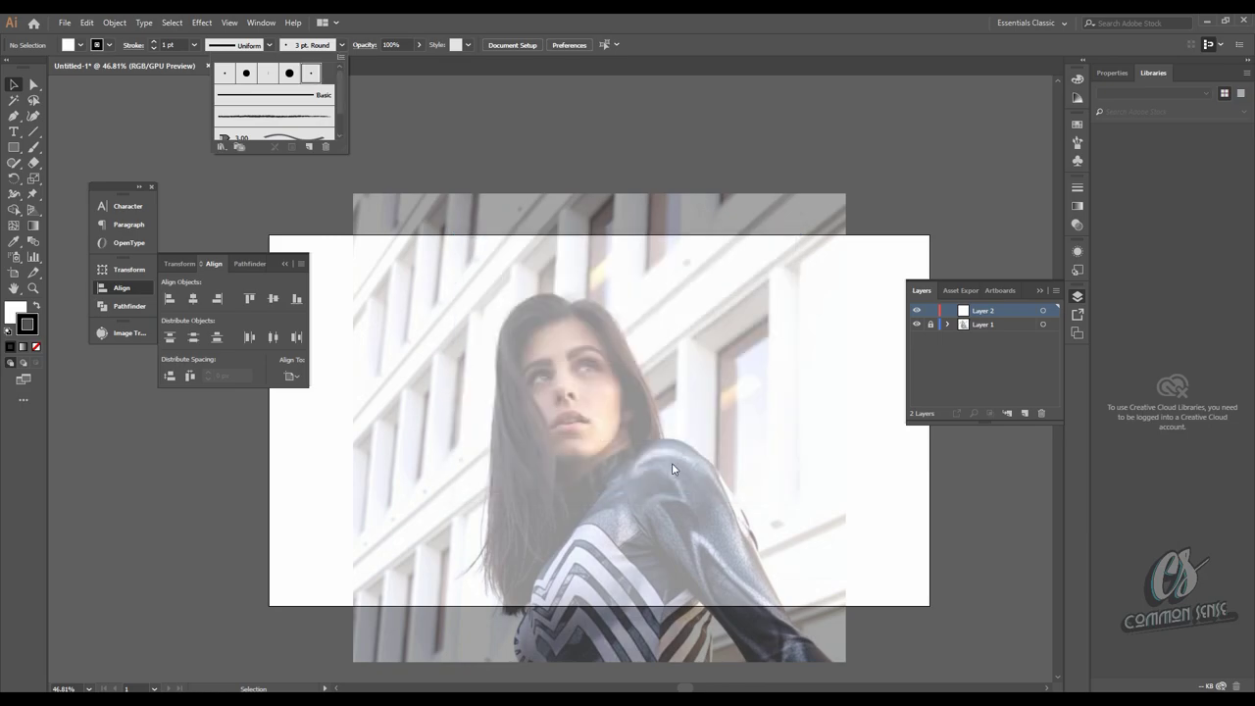
- Try the calligraphic Paintbrush with two undone test strokes, then zoom in on the face
scroll(525, 485, "up", 2)
key("b")
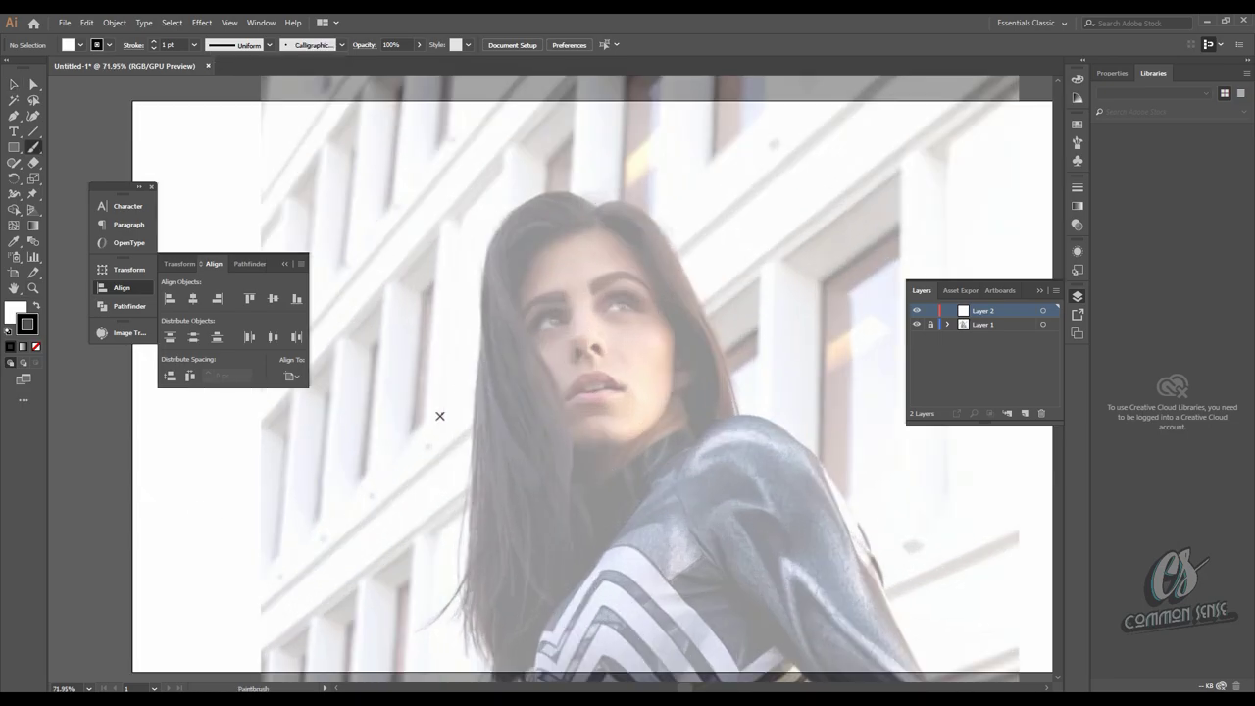
mouse_move(439, 415)
left_mouse_down()
mouse_move(409, 331)
mouse_move(359, 359)
left_mouse_up()
key("ctrl+z")
left_click_drag(429, 470, 428, 383)
key("ctrl+z")
key("ctrl+space")
left_click_drag(535, 372, 621, 283)
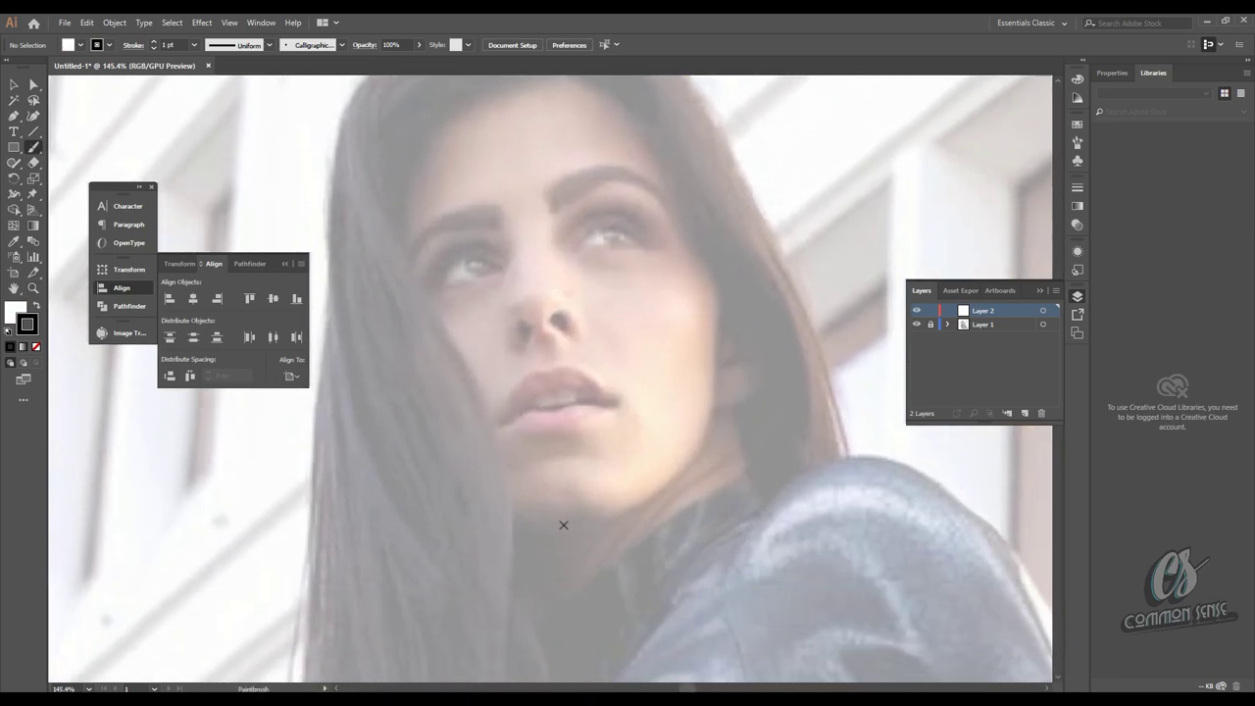
- Attempt jawline strokes, undo them and zoom back out to the whole face
mouse_move(564, 524)
left_mouse_down()
mouse_move(652, 495)
mouse_move(696, 449)
left_mouse_up()
key("ctrl+z")
mouse_move(563, 526)
left_mouse_down()
mouse_move(637, 502)
mouse_move(693, 460)
mouse_move(716, 401)
mouse_move(719, 331)
left_mouse_up()
mouse_move(663, 420)
left_mouse_down()
mouse_move(695, 421)
mouse_move(674, 316)
left_mouse_up()
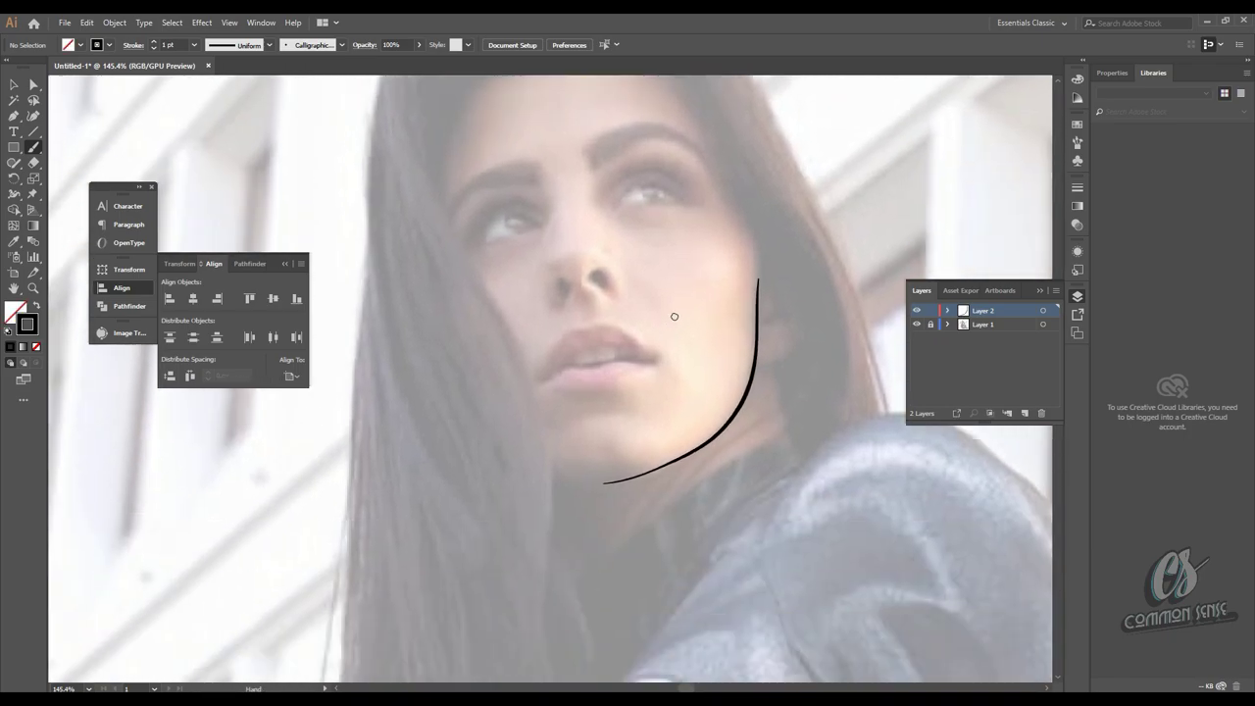
key("ctrl+z")
key("ctrl+space")
left_click_drag(756, 414, 650, 398)
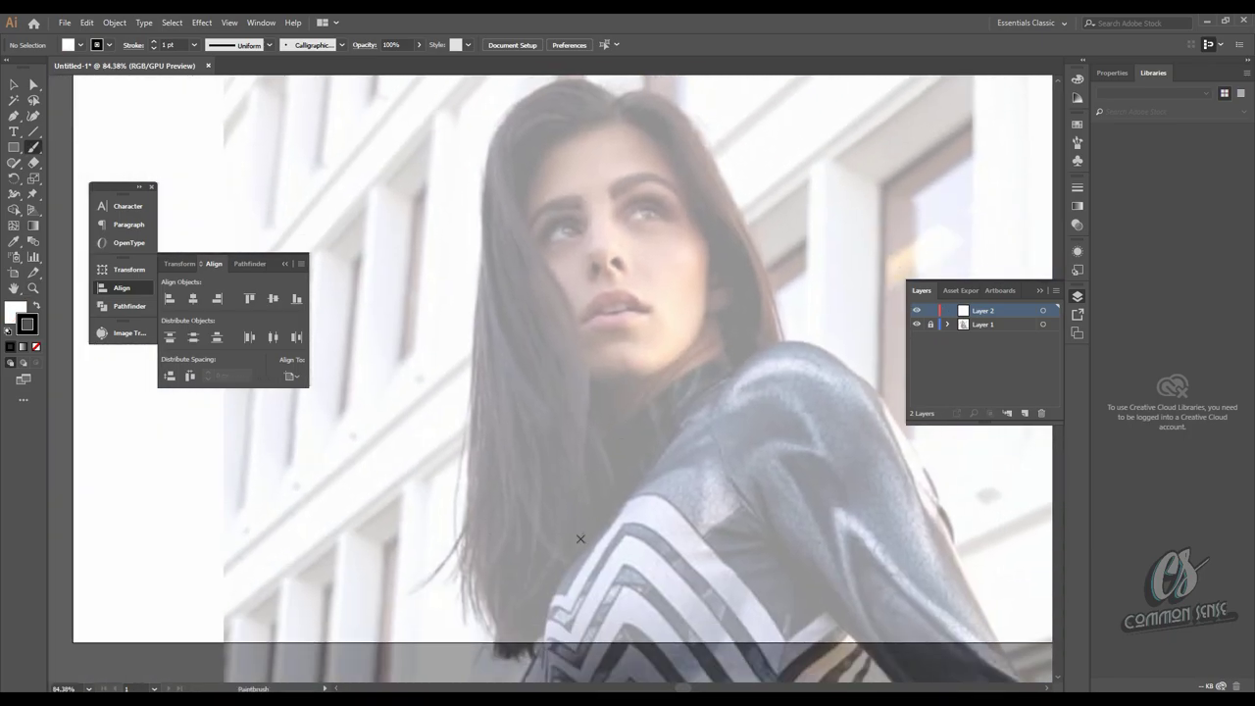
- Trace the inner hair edge beside the face, extending it toward the top of the head
mouse_move(595, 517)
left_mouse_down()
mouse_move(584, 333)
mouse_move(501, 150)
left_mouse_up()
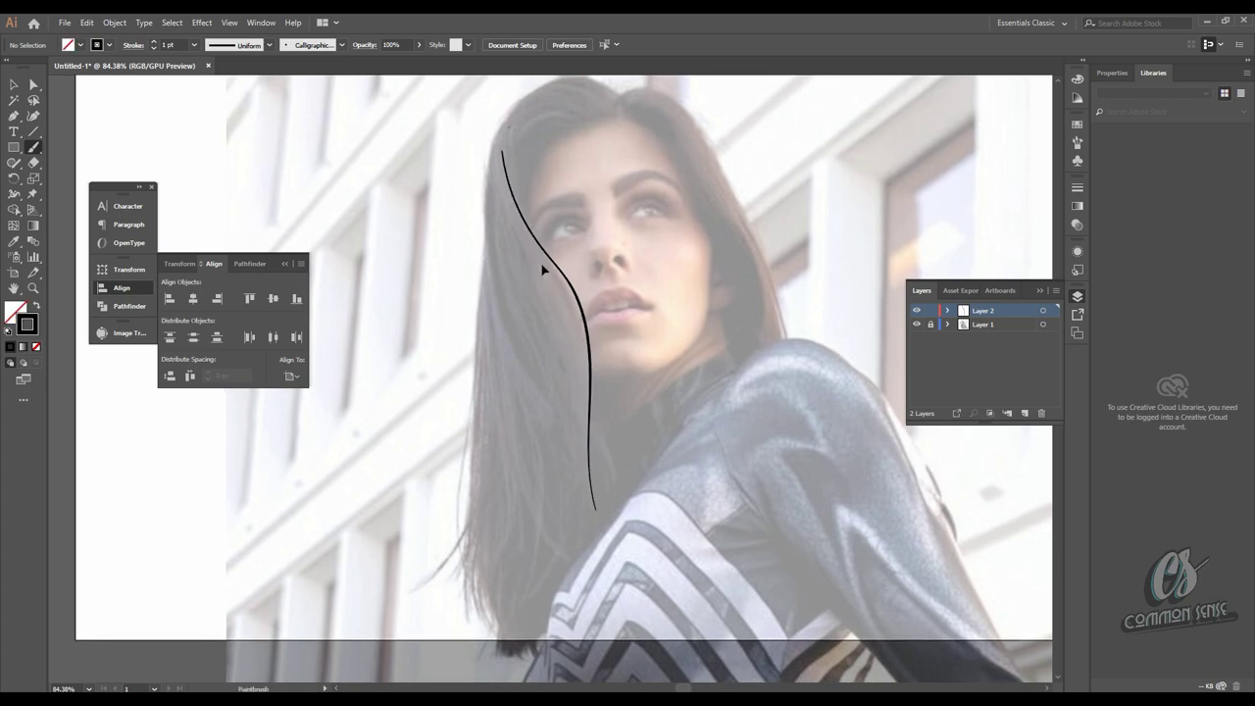
key("ctrl+z")
left_click_drag(593, 504, 595, 347)
key("ctrl+z")
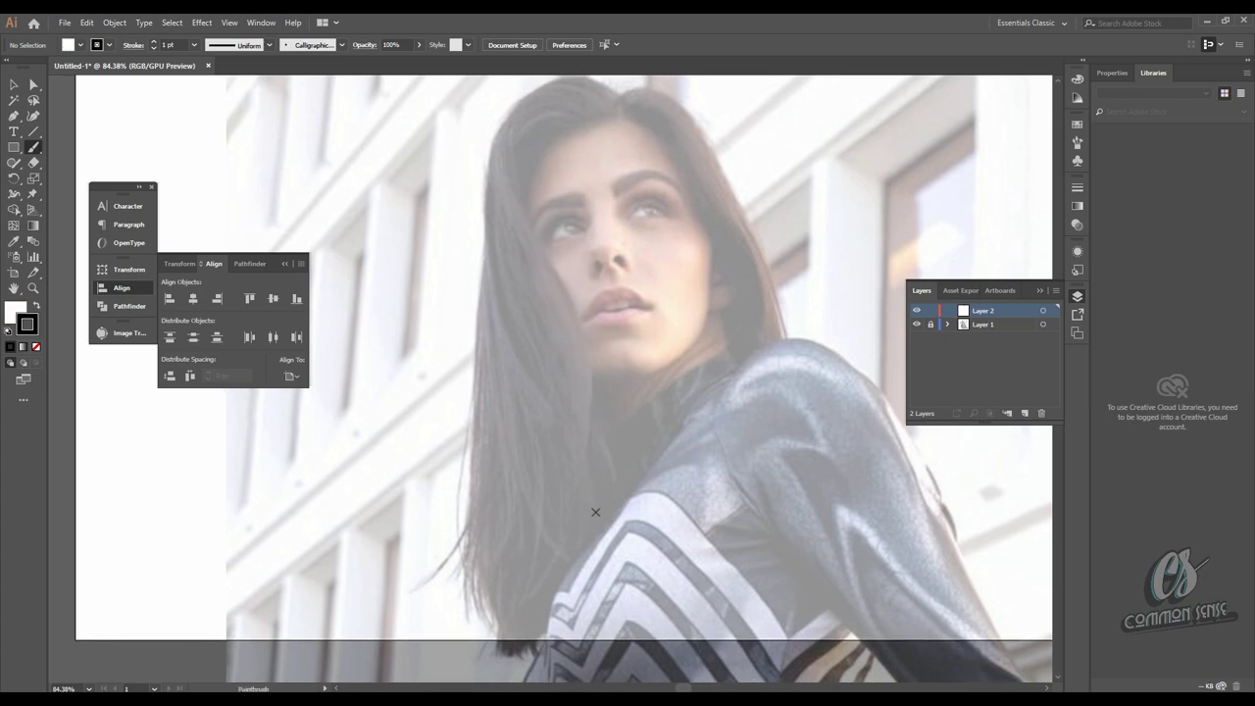
mouse_move(592, 502)
left_mouse_down()
mouse_move(591, 337)
mouse_move(518, 186)
mouse_move(551, 309)
left_mouse_up()
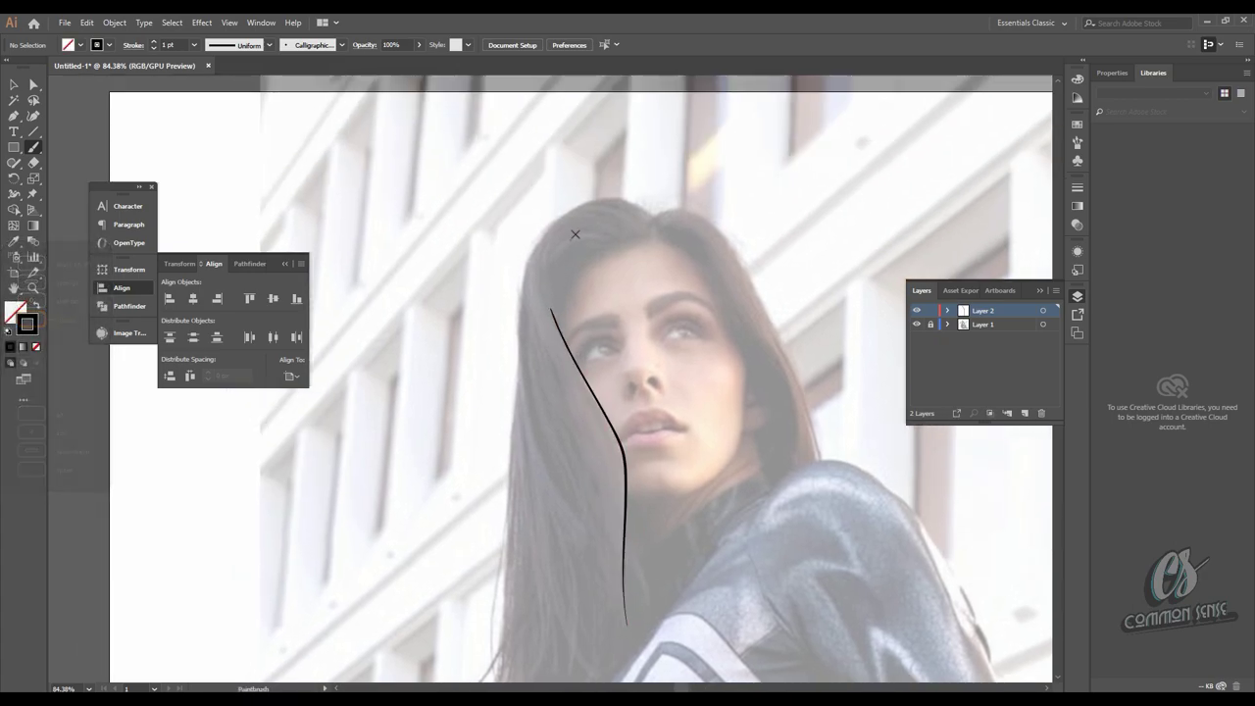
left_click_drag(554, 238, 543, 270)
left_click_drag(566, 355, 566, 357)
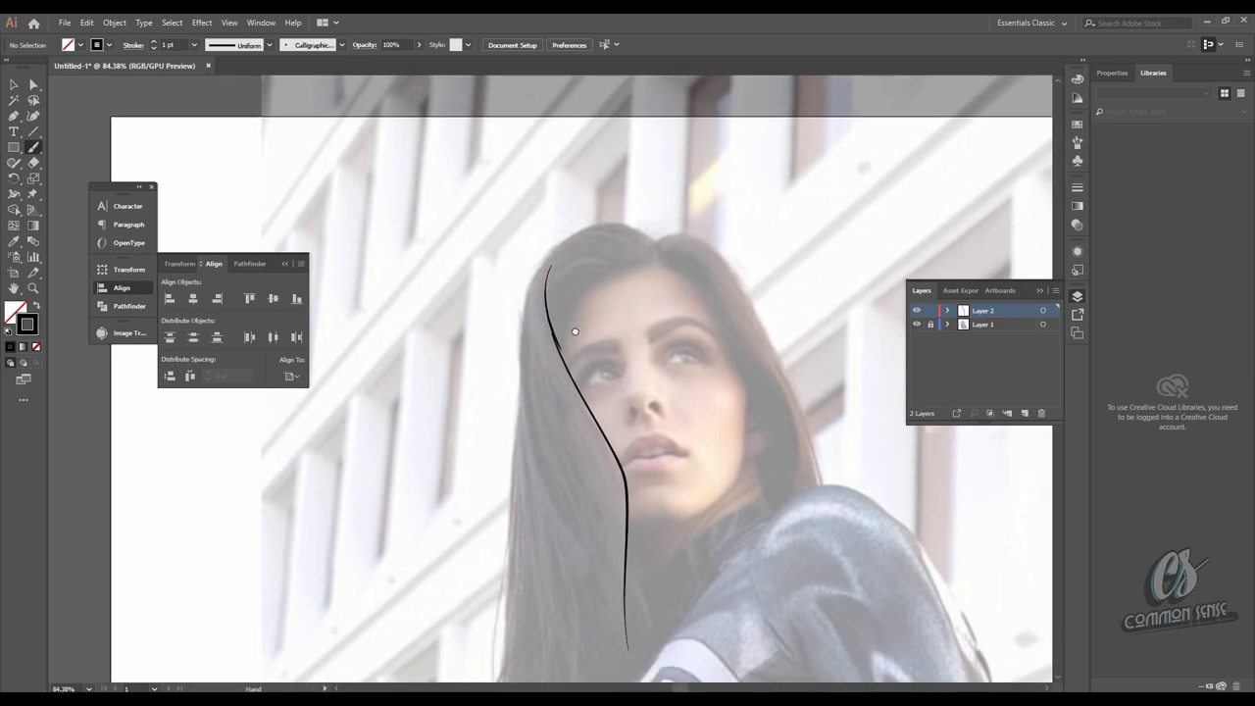
scroll(566, 358, "up", 1)
mouse_move(583, 550)
left_mouse_down()
mouse_move(526, 428)
mouse_move(524, 302)
mouse_move(558, 237)
left_mouse_up()
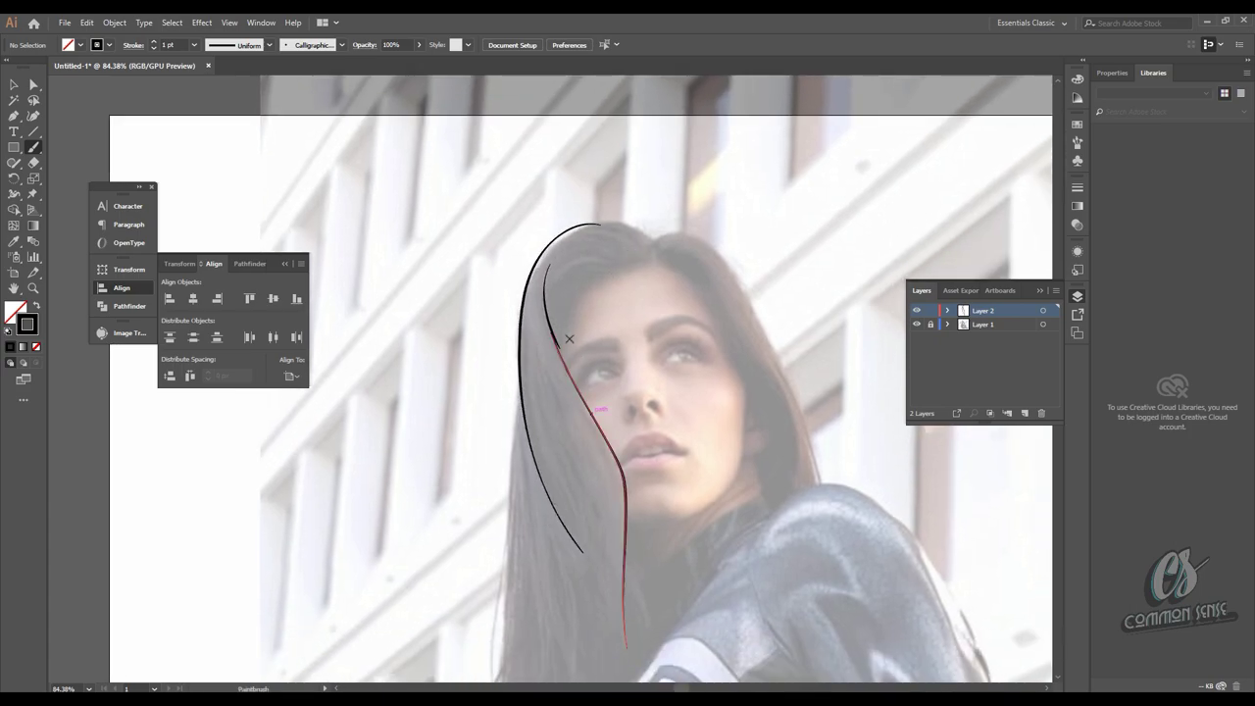
key("ctrl+z")
- Trace the outer left hair edge and add strand lines and a stroke beside the face
mouse_move(587, 580)
left_mouse_down()
mouse_move(548, 474)
mouse_move(523, 287)
mouse_move(518, 351)
mouse_move(567, 232)
mouse_move(636, 231)
left_mouse_up()
scroll(636, 230, "down", 2)
mouse_move(439, 629)
left_mouse_down()
mouse_move(495, 534)
mouse_move(506, 387)
left_mouse_up()
left_click_drag(544, 620, 542, 446)
mouse_move(598, 477)
left_mouse_down()
mouse_move(547, 288)
mouse_move(606, 471)
mouse_move(555, 277)
left_mouse_up()
scroll(563, 330, "up", 3)
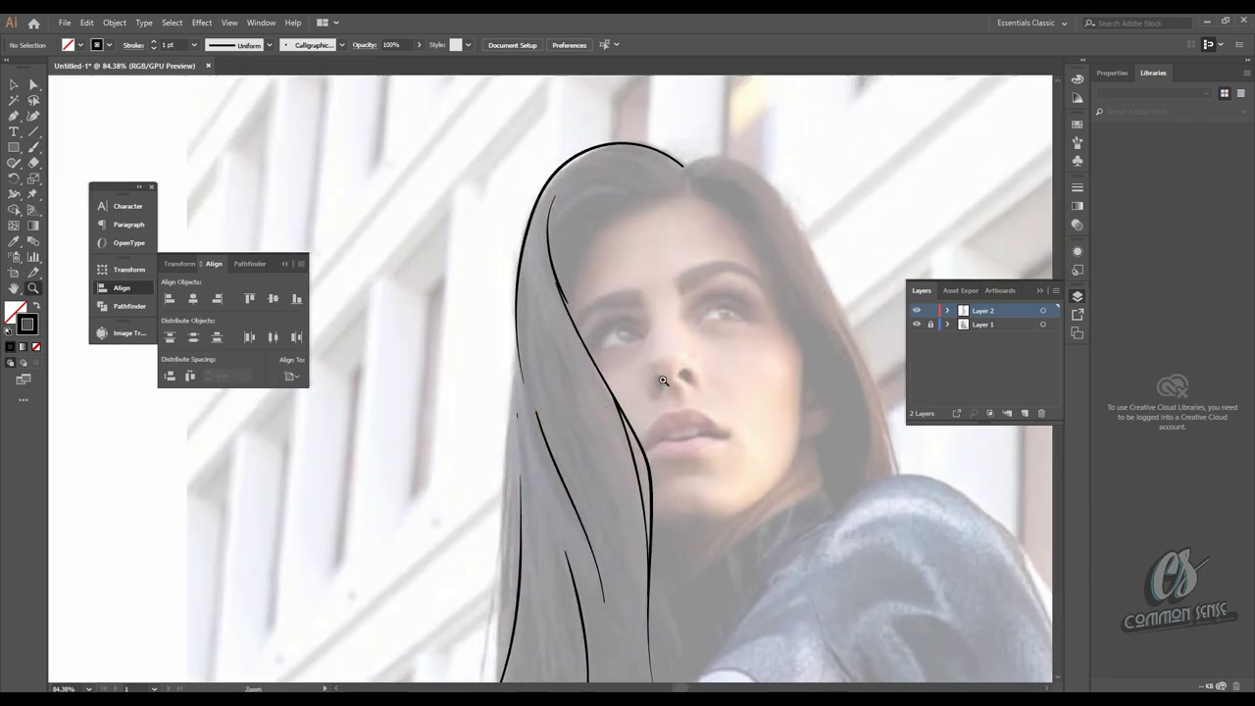
- Redraw the left hair-edge stroke down the side of the head
scroll(680, 337, "up", 2)
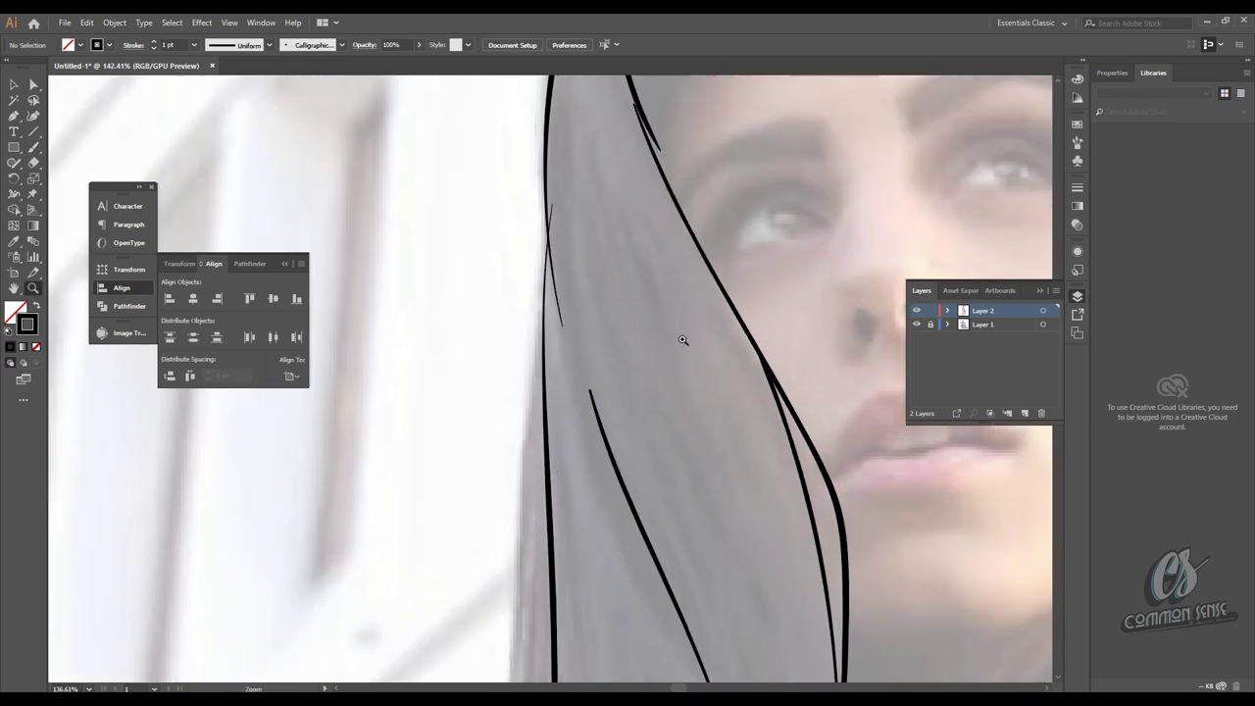
scroll(641, 448, "down", 3)
scroll(585, 385, "up", 1)
left_click_drag(585, 386, 619, 379)
left_click(524, 391, "ctrl")
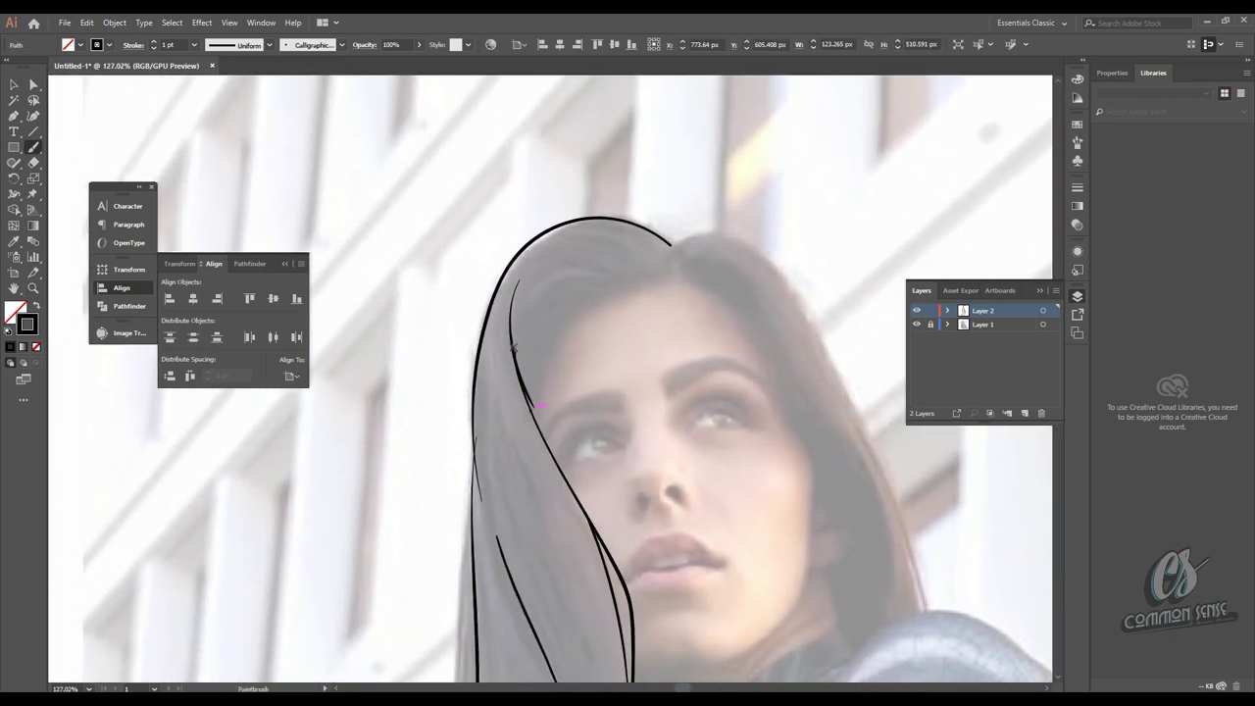
mouse_move(524, 410)
left_mouse_down()
mouse_move(583, 510)
mouse_move(632, 677)
left_mouse_up()
mouse_move(514, 320)
left_mouse_down()
mouse_move(473, 357)
mouse_move(618, 308)
mouse_move(642, 312)
left_mouse_up()
key("ctrl+z")
- Trace the hairline across the top of the head and the right outer hair edge
mouse_move(480, 349)
left_mouse_down()
mouse_move(632, 314)
mouse_move(527, 243)
mouse_move(605, 323)
mouse_move(624, 366)
left_mouse_up()
left_click_drag(662, 434, 597, 354)
left_click_drag(677, 506, 647, 333)
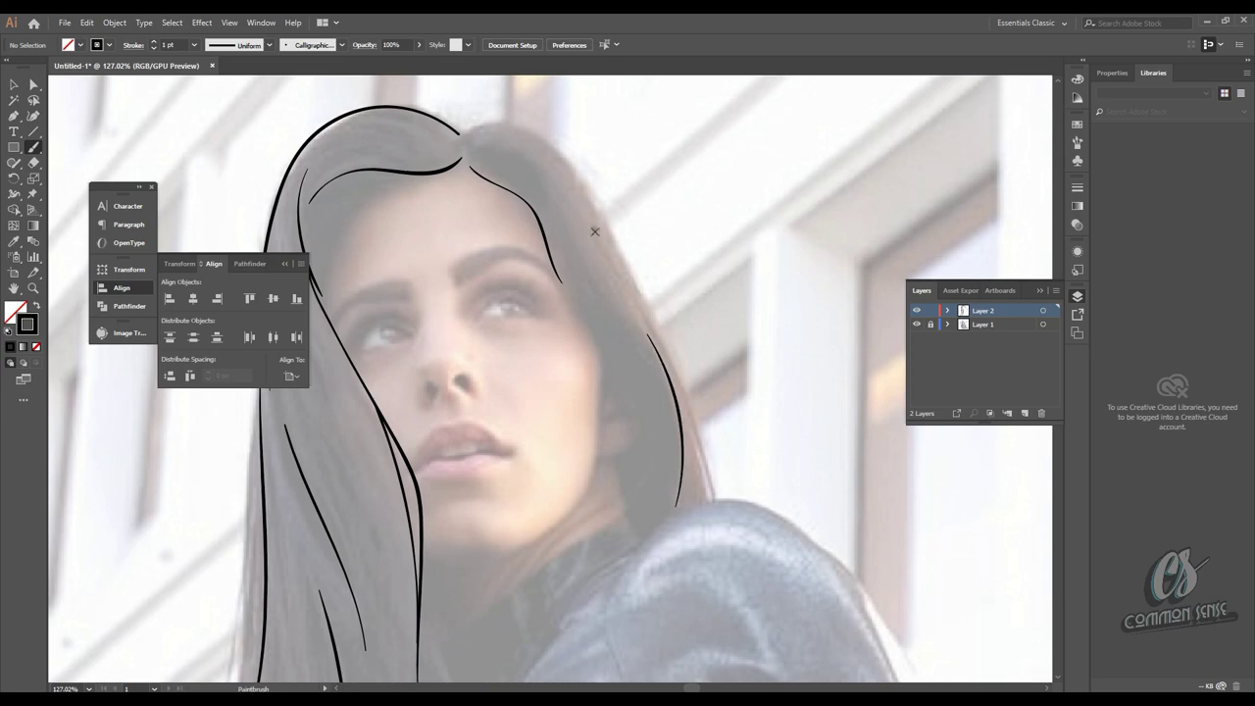
left_click_drag(706, 480, 531, 213)
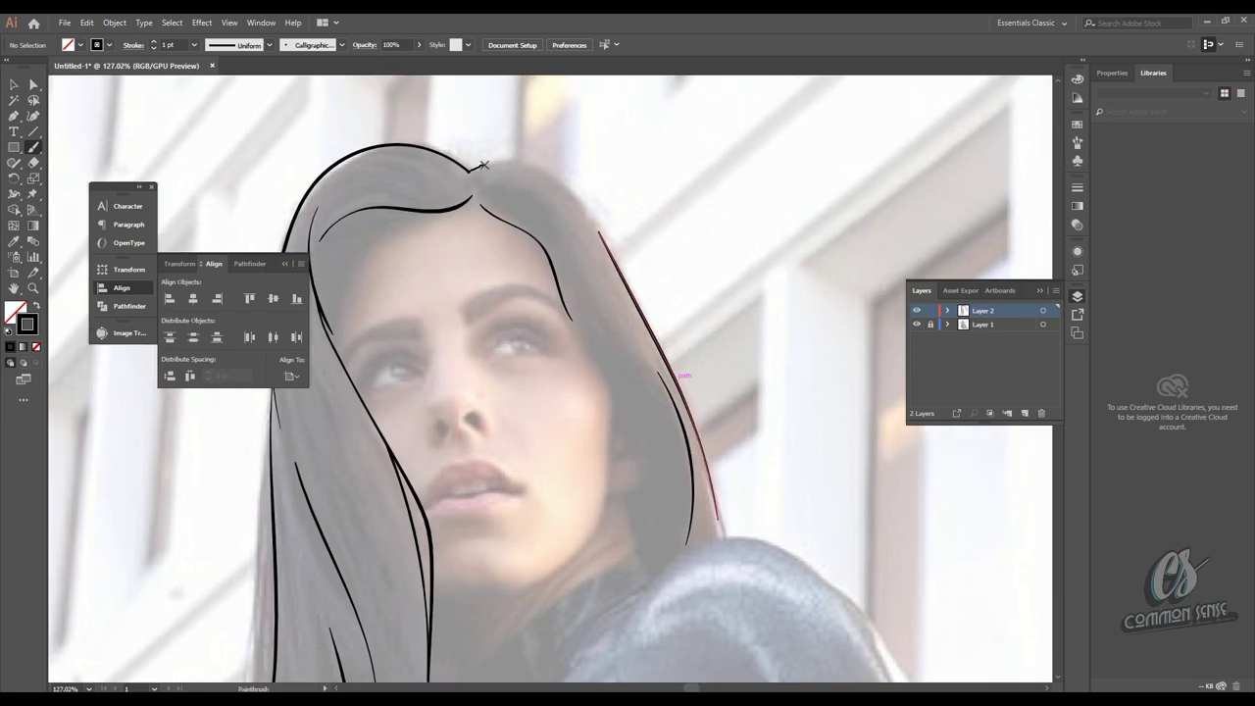
mouse_move(482, 165)
left_mouse_down()
mouse_move(570, 190)
mouse_move(598, 240)
left_mouse_up()
- Try several strokes along the right jaw, undoing each attempt
mouse_move(536, 541)
left_mouse_down()
mouse_move(615, 571)
mouse_move(559, 193)
mouse_move(657, 258)
mouse_move(576, 507)
left_mouse_up()
mouse_move(561, 372)
left_mouse_down()
mouse_move(623, 485)
mouse_move(667, 442)
mouse_move(647, 488)
left_mouse_up()
key("ctrl+z")
left_click_drag(706, 316, 658, 448)
key("ctrl+z")
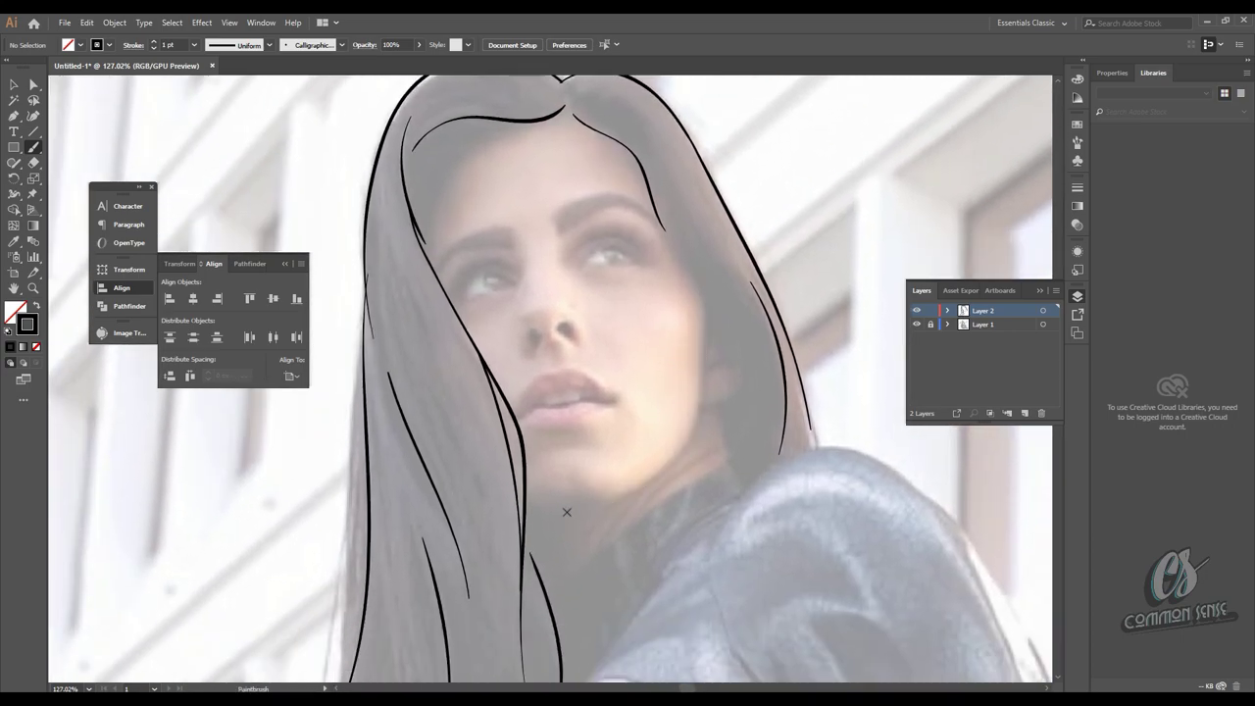
mouse_move(566, 512)
left_mouse_down()
mouse_move(652, 484)
mouse_move(700, 393)
mouse_move(703, 298)
mouse_move(604, 566)
mouse_move(562, 586)
mouse_move(663, 511)
mouse_move(673, 393)
left_mouse_up()
key("ctrl+z")
key("ctrl+z")
mouse_move(565, 588)
left_mouse_down()
mouse_move(630, 552)
mouse_move(648, 519)
left_mouse_up()
key("ctrl+z")
mouse_move(565, 588)
left_mouse_down()
mouse_move(593, 576)
mouse_move(670, 404)
mouse_move(673, 336)
mouse_move(576, 530)
mouse_move(657, 471)
mouse_move(618, 526)
left_mouse_up()
key("ctrl+z")
- Paint the right jawline down toward the chin and the line along the neck
left_click_drag(529, 591, 625, 402)
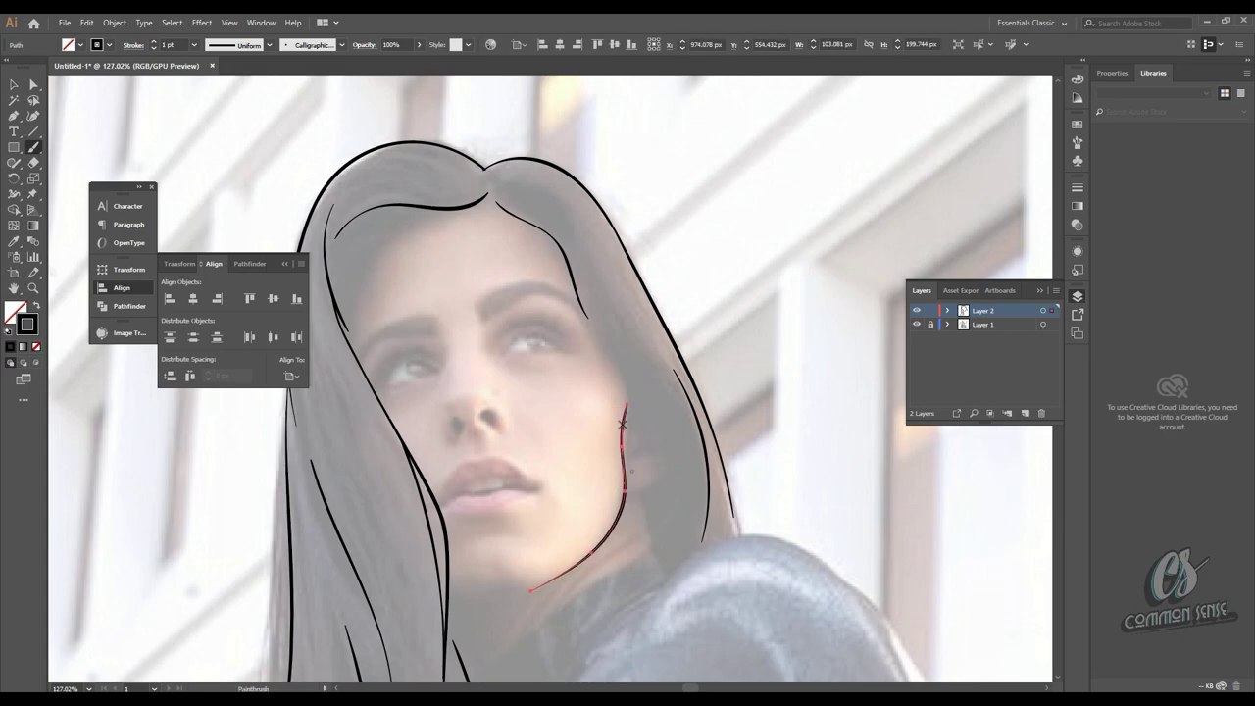
key("ctrl+z")
mouse_move(537, 588)
left_mouse_down()
mouse_move(629, 401)
mouse_move(668, 259)
left_mouse_up()
left_click_drag(511, 543, 693, 410)
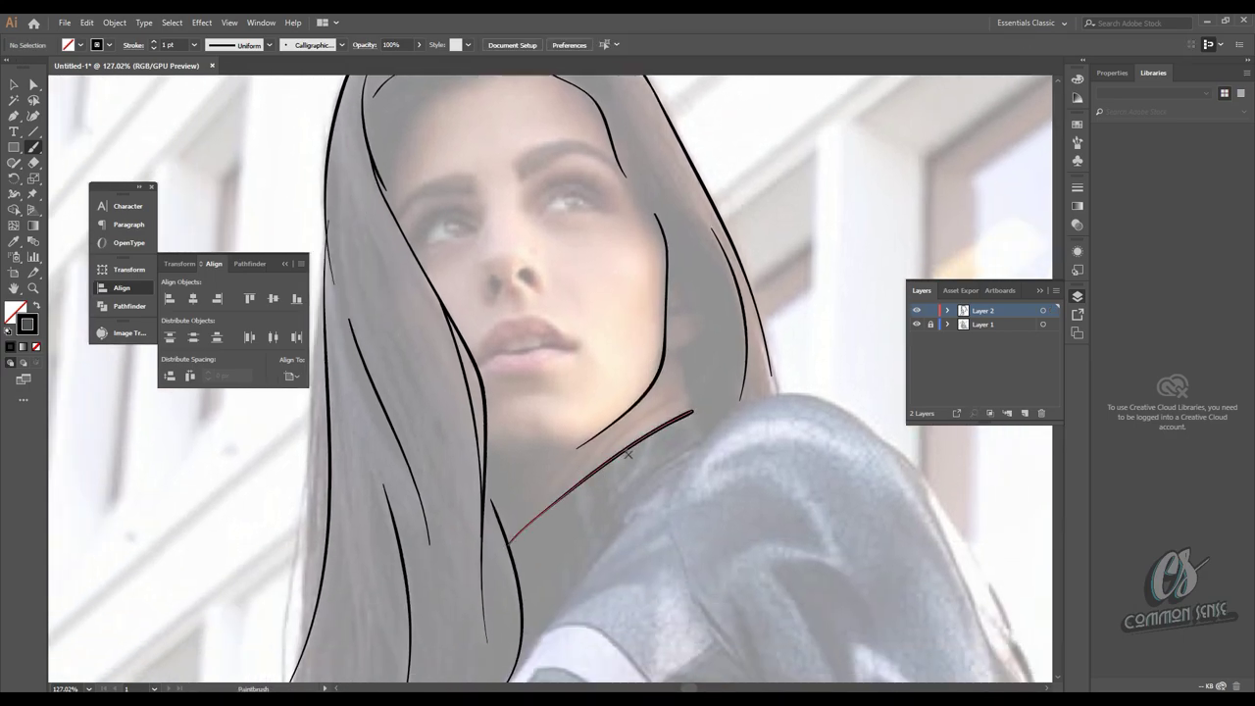
left_click_drag(594, 417, 550, 466)
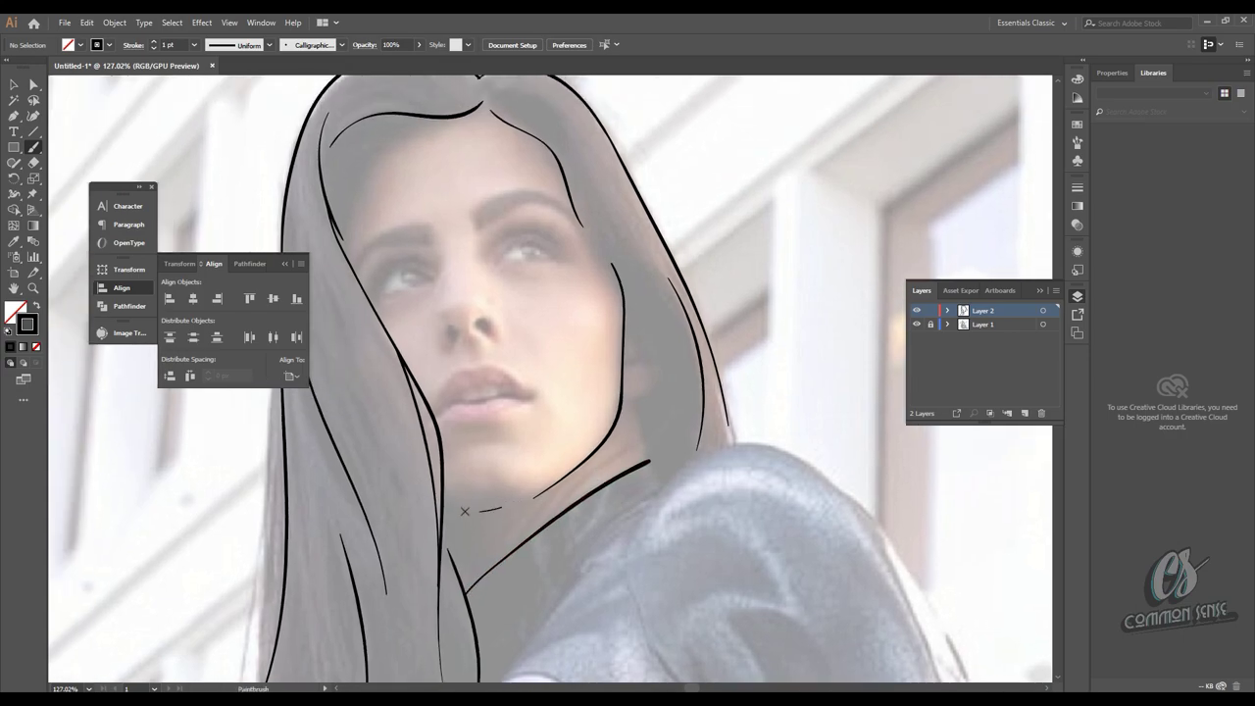
mouse_move(456, 508)
left_mouse_down()
mouse_move(436, 494)
mouse_move(470, 485)
mouse_move(433, 459)
mouse_move(429, 400)
left_mouse_up()
- Select the left hair path, then deselect it and return to the Paintbrush
key("v")
left_click(434, 478)
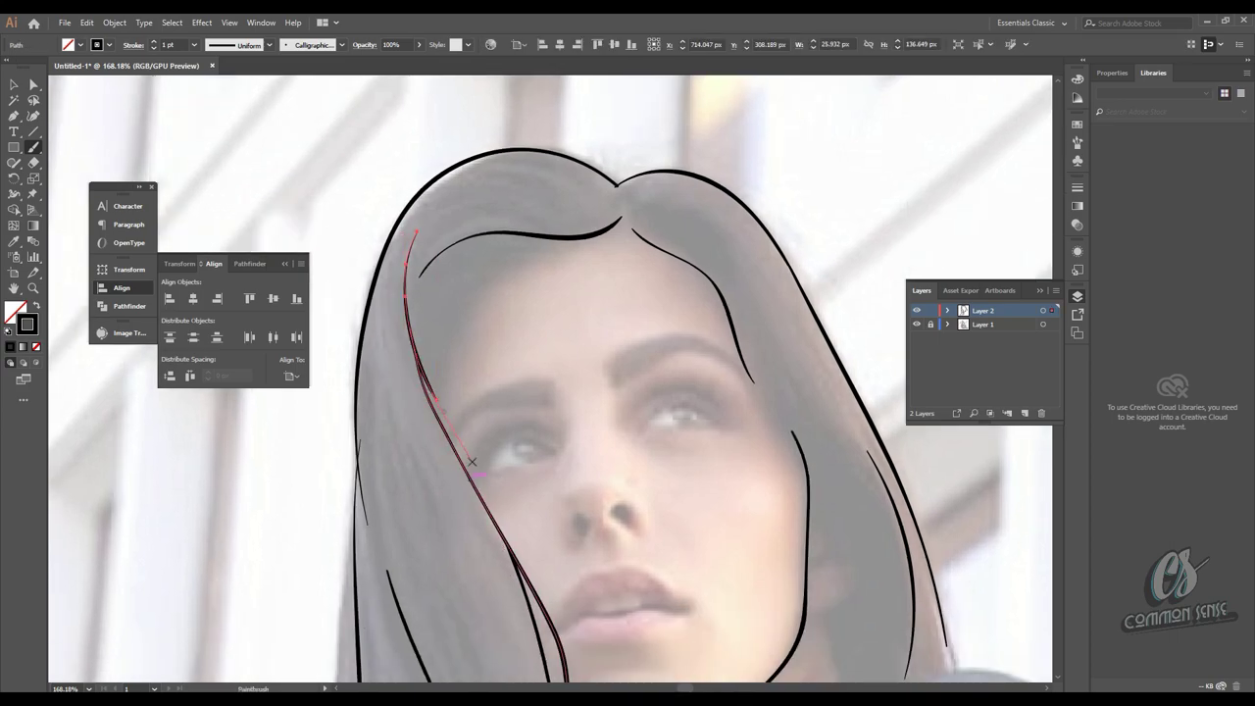
key("b")
key("ctrl+shift+a")
key("v")
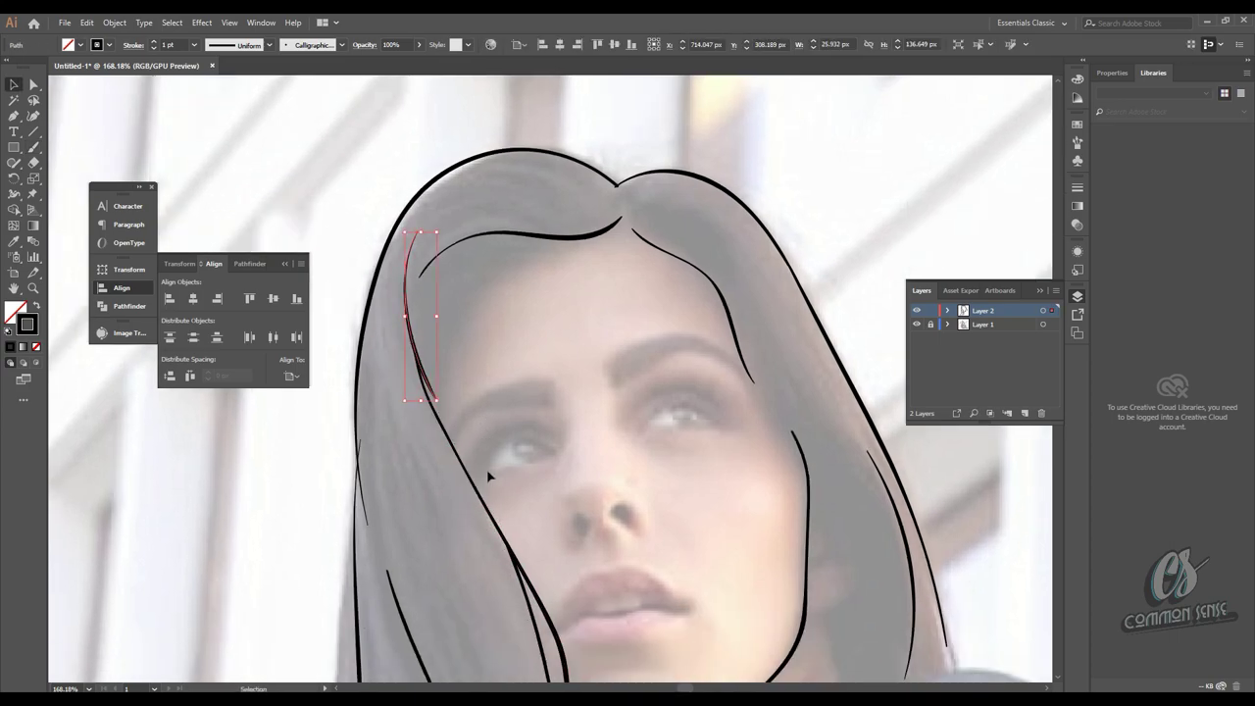
key("b")
left_click_drag(487, 475, 497, 553)
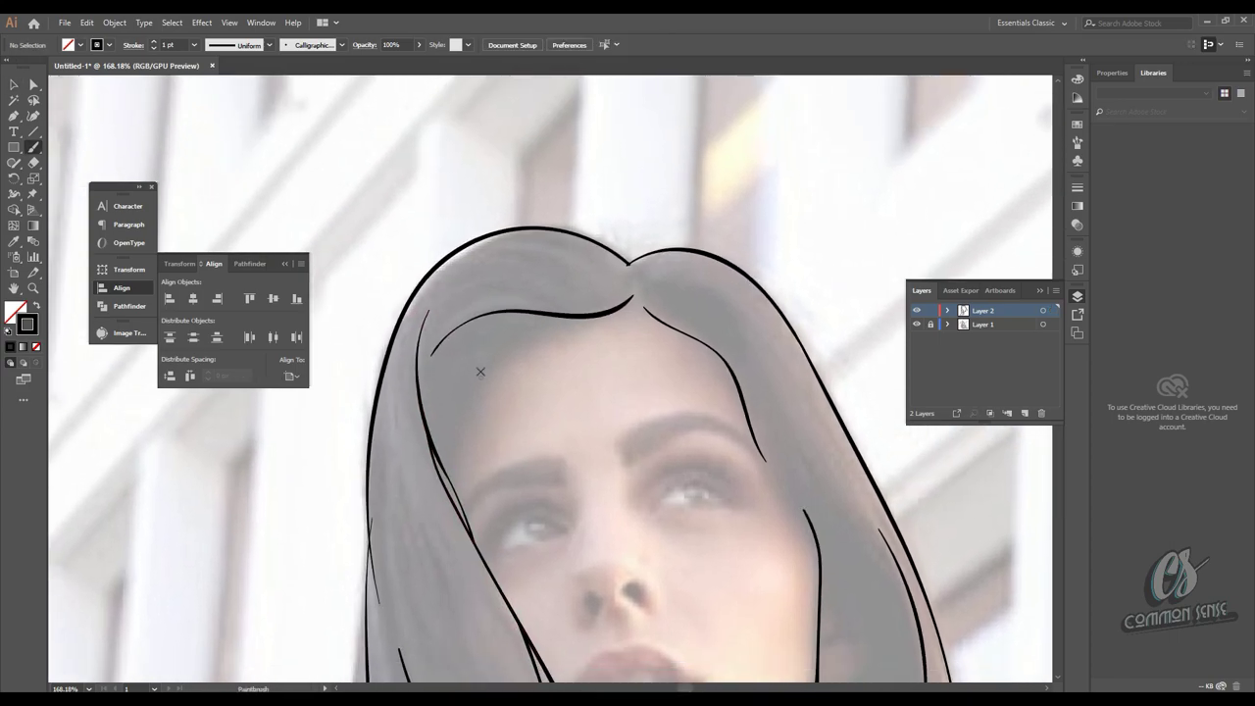
- Add longer strands toward the parting and along the top-left of the hair
left_click_drag(480, 346, 630, 296)
key("ctrl+z")
mouse_move(442, 404)
left_mouse_down()
mouse_move(555, 324)
mouse_move(623, 312)
mouse_move(568, 341)
left_mouse_up()
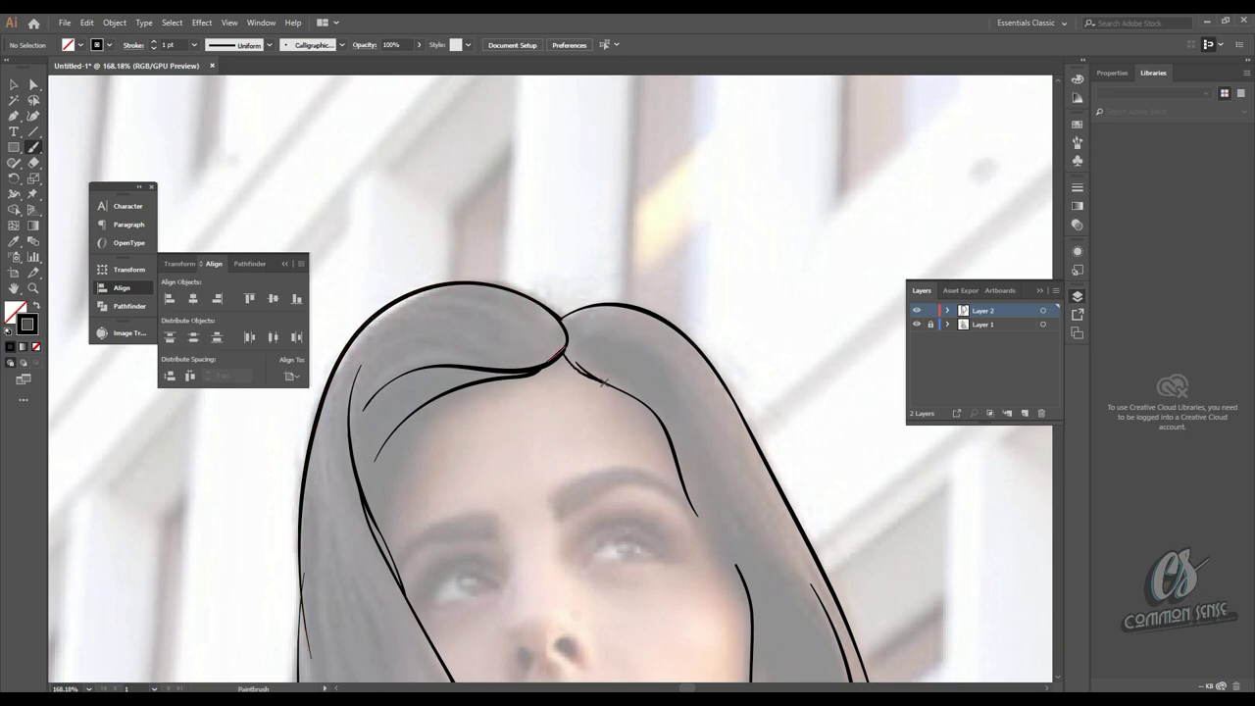
mouse_move(375, 375)
left_mouse_down()
mouse_move(443, 390)
mouse_move(594, 373)
left_mouse_up()
mouse_move(454, 356)
left_mouse_down()
mouse_move(552, 361)
mouse_move(562, 309)
mouse_move(635, 348)
left_mouse_up()
scroll(636, 350, "down", 6)
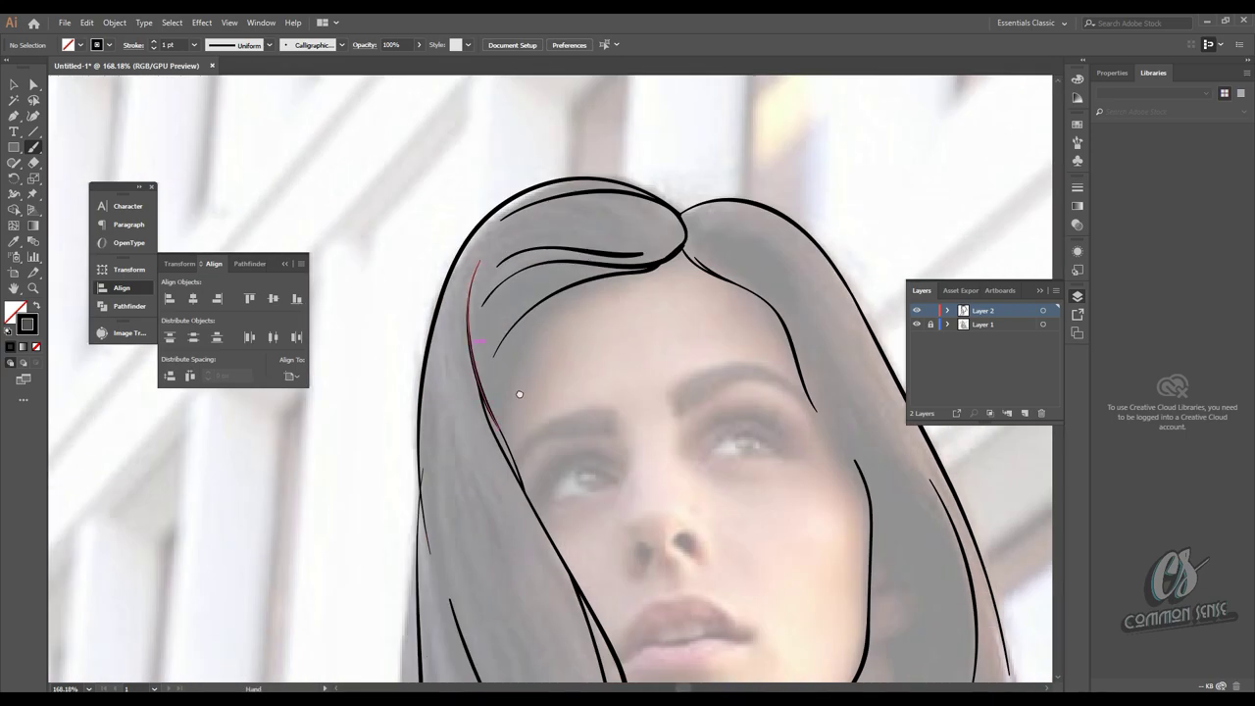
scroll(441, 411, "up", 1)
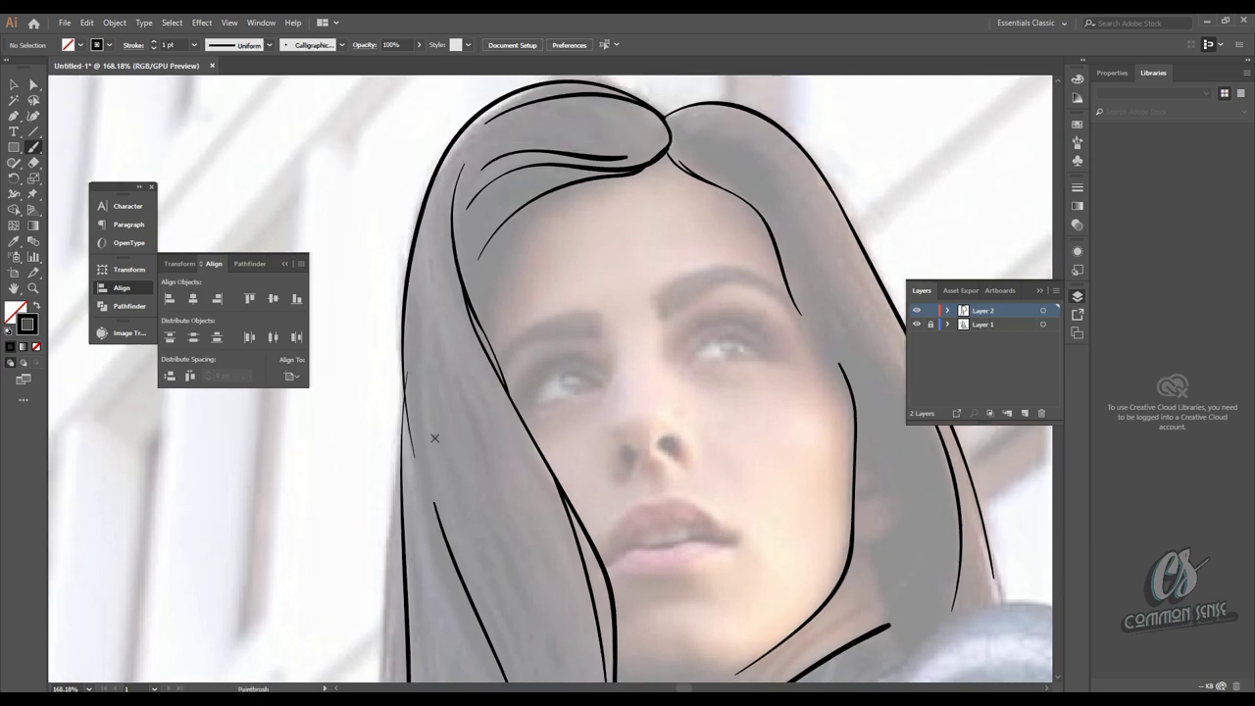
scroll(443, 427, "down", 8)
- Fit the whole drawing in the window, then zoom in on the lips
key("ctrl+0")
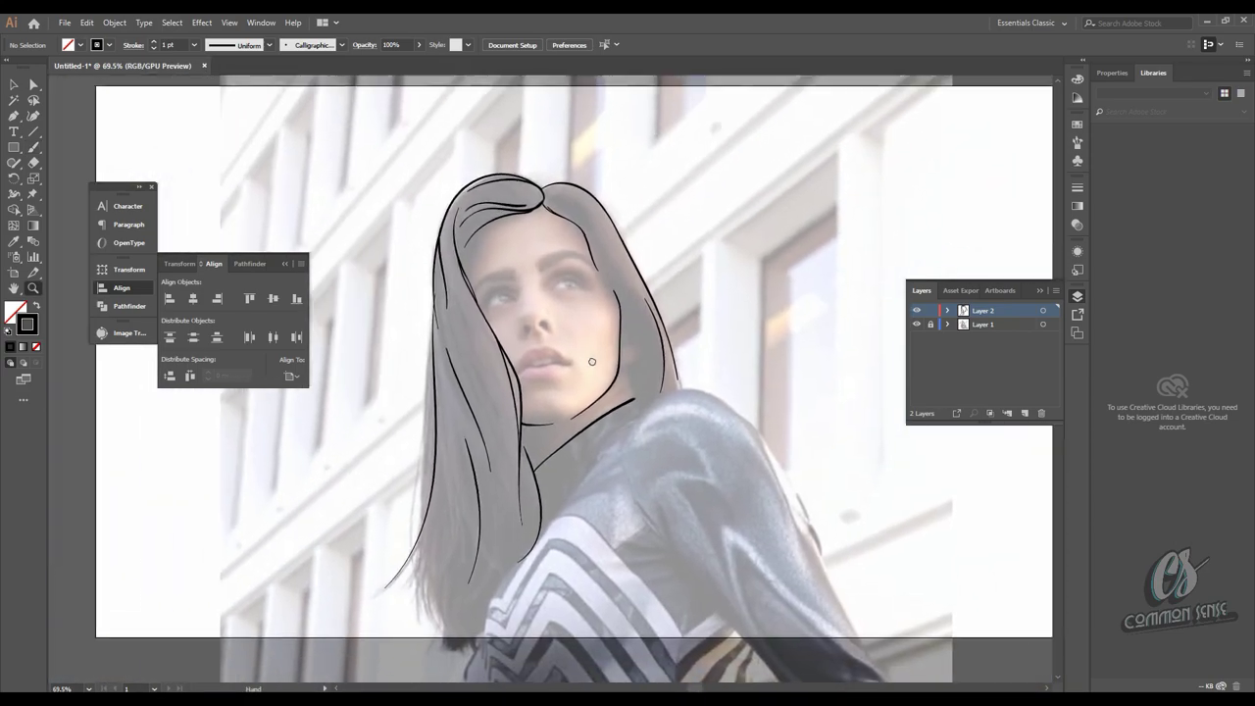
left_click(917, 323)
left_click(916, 323)
key("z")
left_click(614, 376)
scroll(613, 377, "up", 4)
key("b")
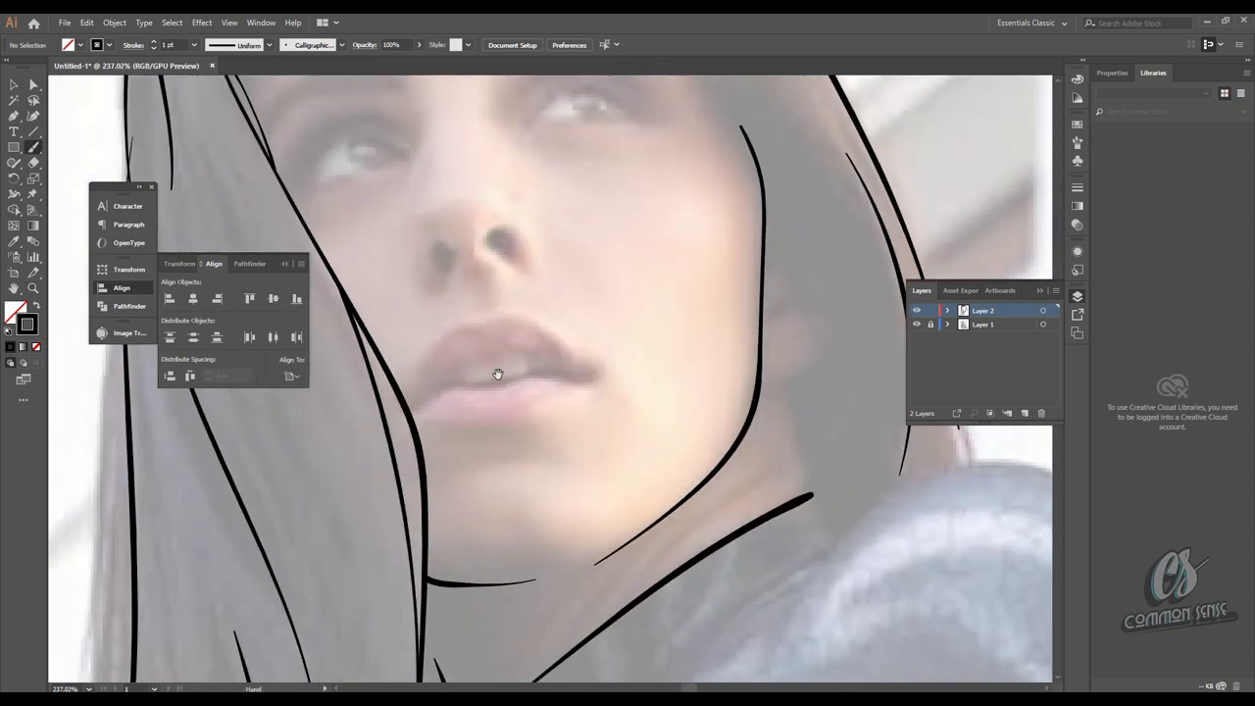
scroll(496, 372, "up", 1)
- Outline the upper lip and the lower lip with brush strokes
left_click_drag(456, 361, 507, 350)
key("ctrl+z")
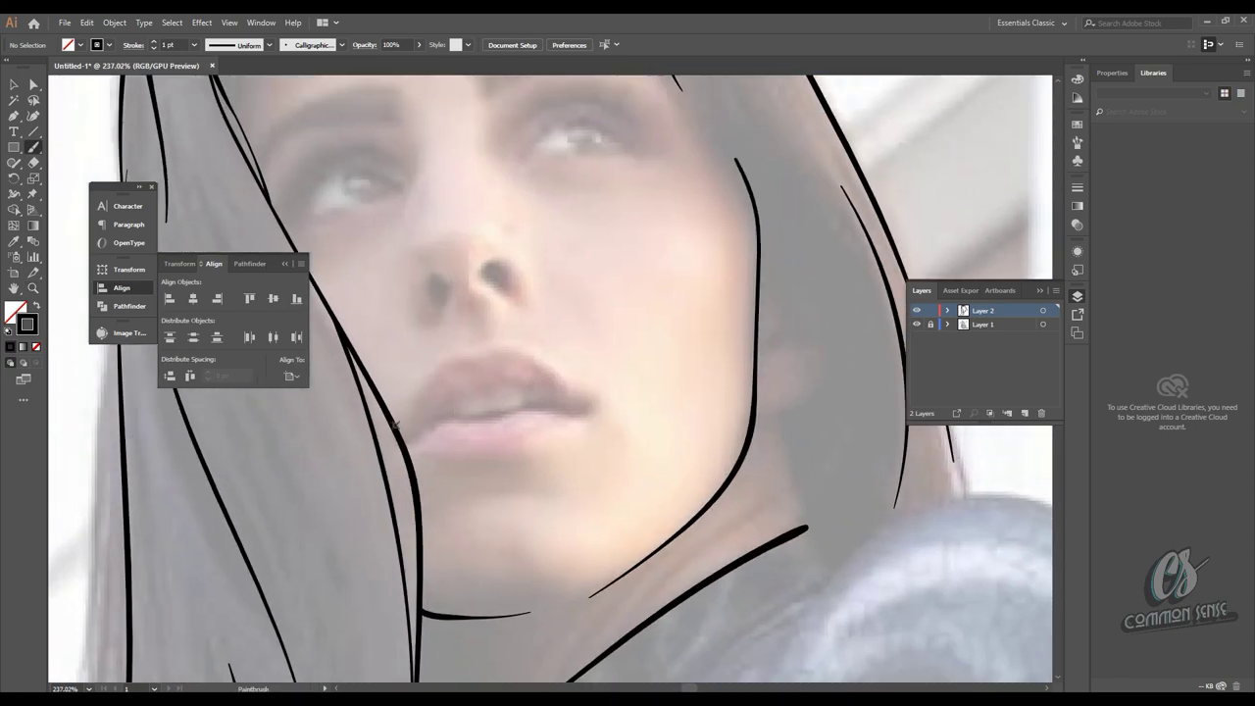
left_click_drag(431, 376, 503, 350)
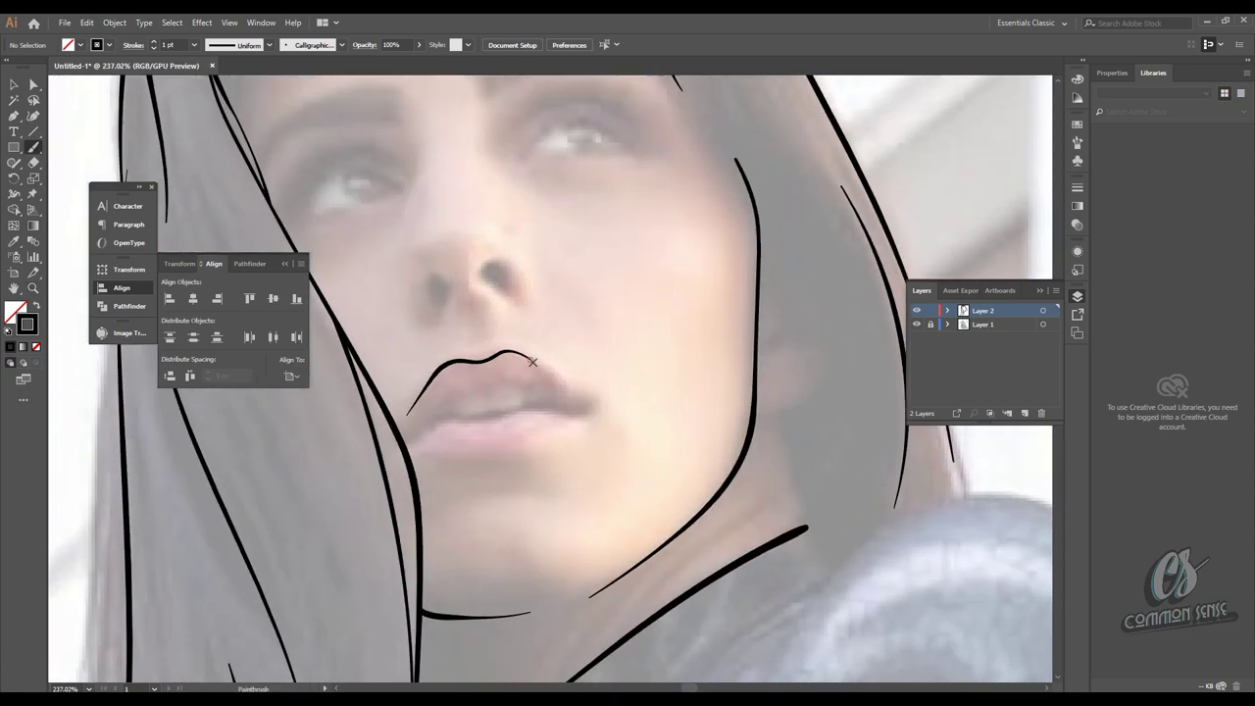
key("ctrl+z")
mouse_move(465, 419)
left_mouse_down()
mouse_move(535, 398)
mouse_move(553, 409)
left_mouse_up()
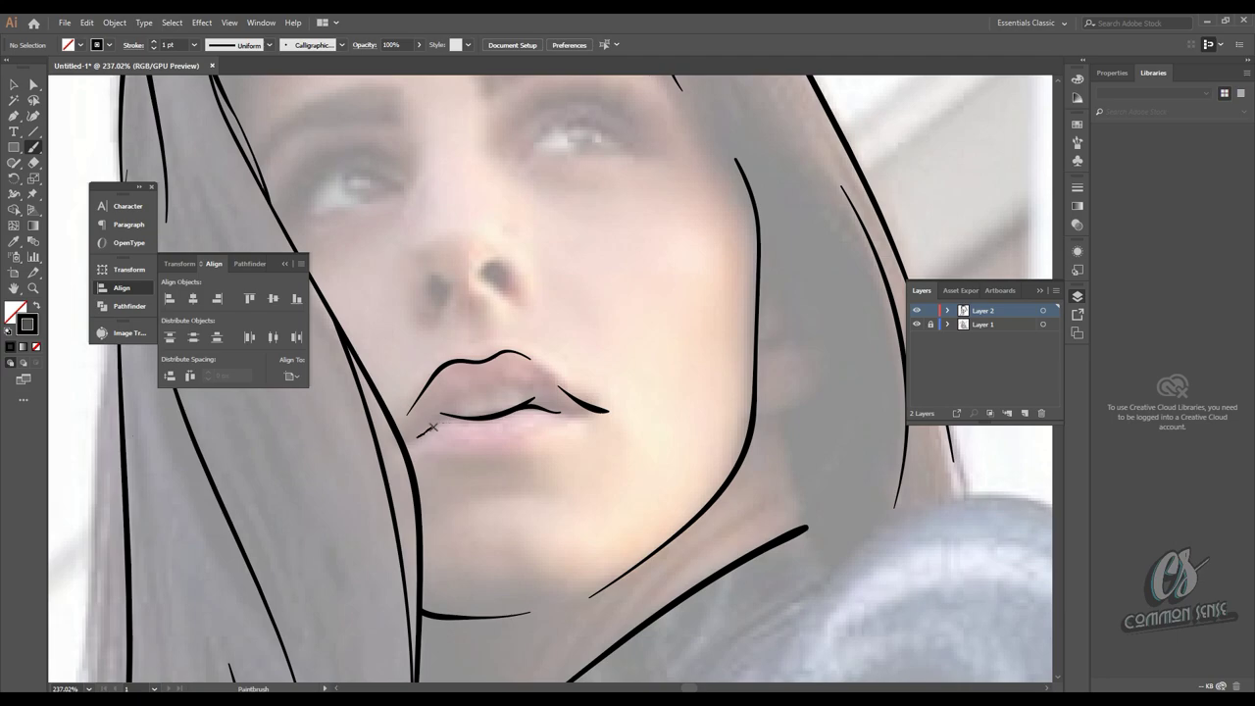
left_click_drag(538, 436, 593, 434)
scroll(588, 461, "up", 5)
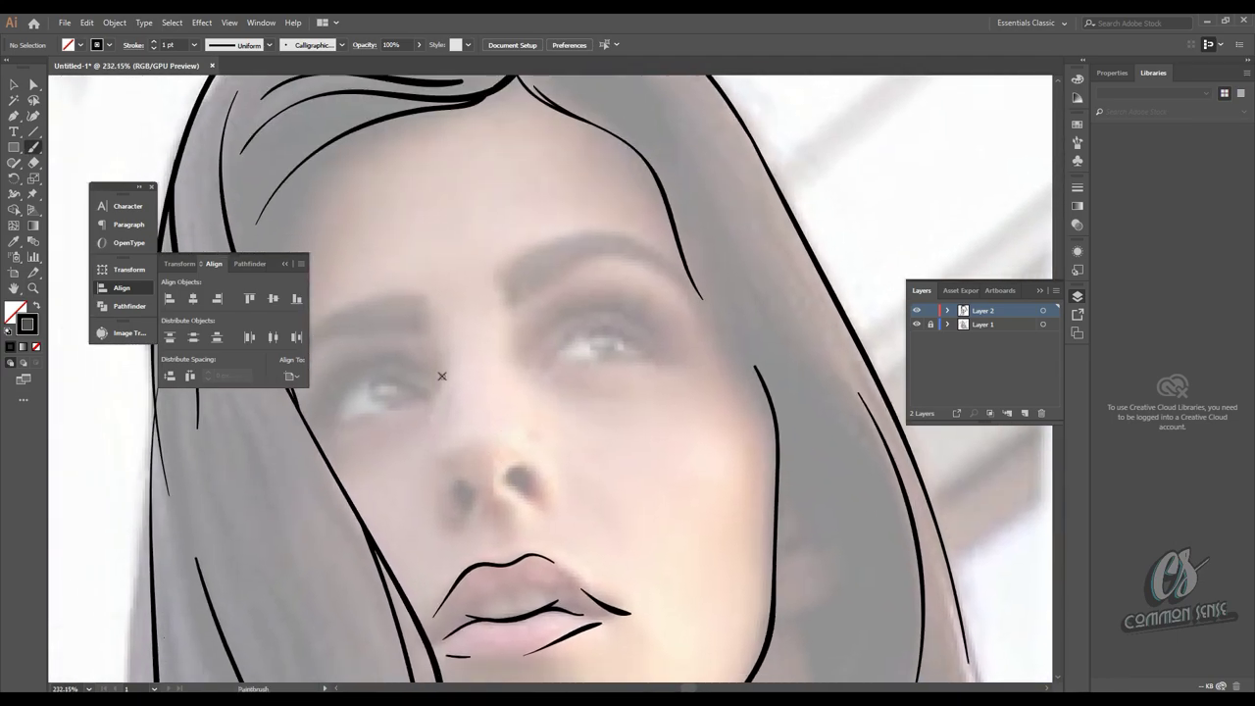
- Paint trial nose-bridge and nostril strokes, then marquee-select and delete them
mouse_move(446, 400)
left_mouse_down()
mouse_move(423, 505)
mouse_move(431, 524)
left_mouse_up()
key("ctrl+z")
left_click_drag(443, 385, 431, 457)
left_click_drag(520, 469, 540, 495)
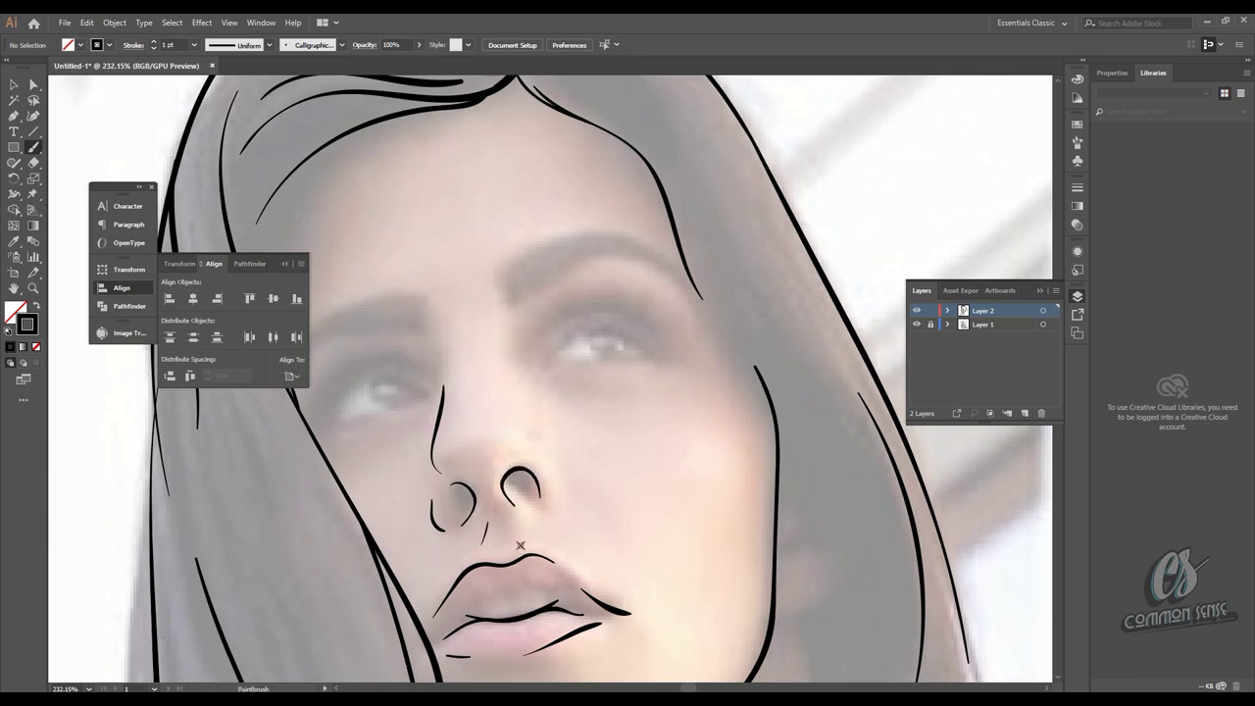
key("v")
scroll(520, 545, "down", 5)
scroll(519, 510, "up", 4)
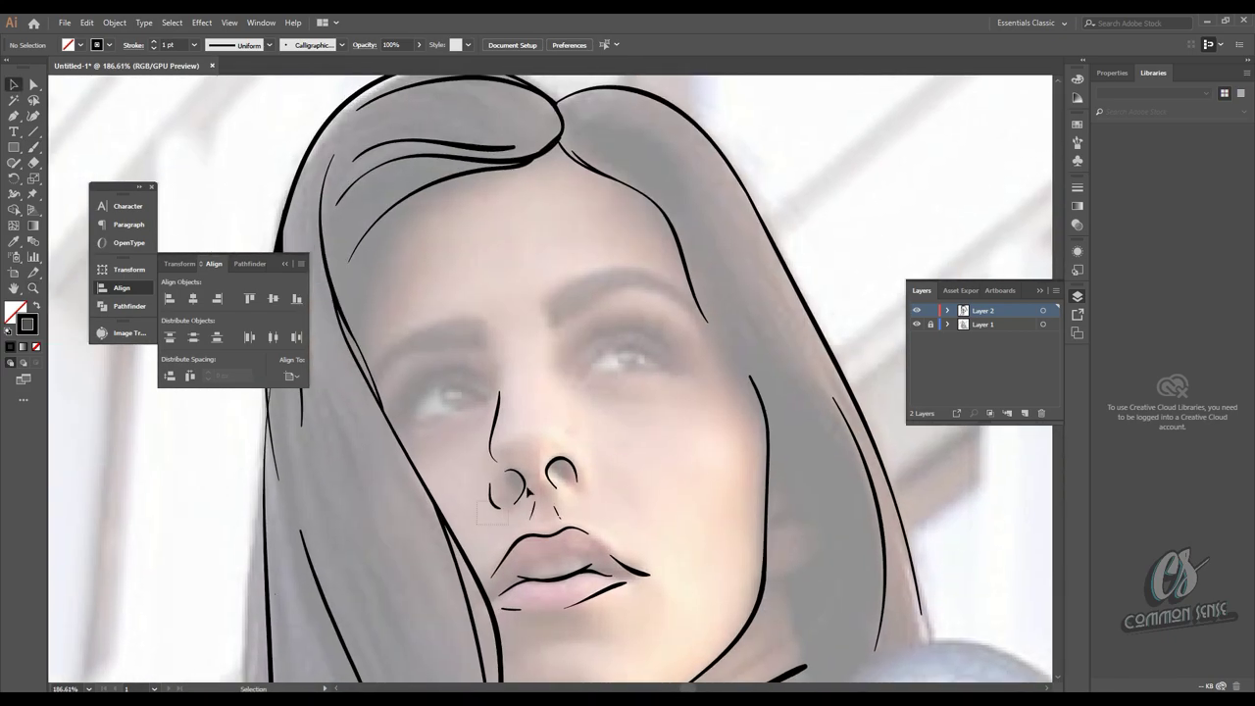
left_click_drag(508, 501, 588, 387)
key("Delete")
- Undo another nose curve attempt and add a hair strand beside the face
key("b")
mouse_move(496, 359)
left_mouse_down()
mouse_move(479, 484)
mouse_move(498, 520)
left_mouse_up()
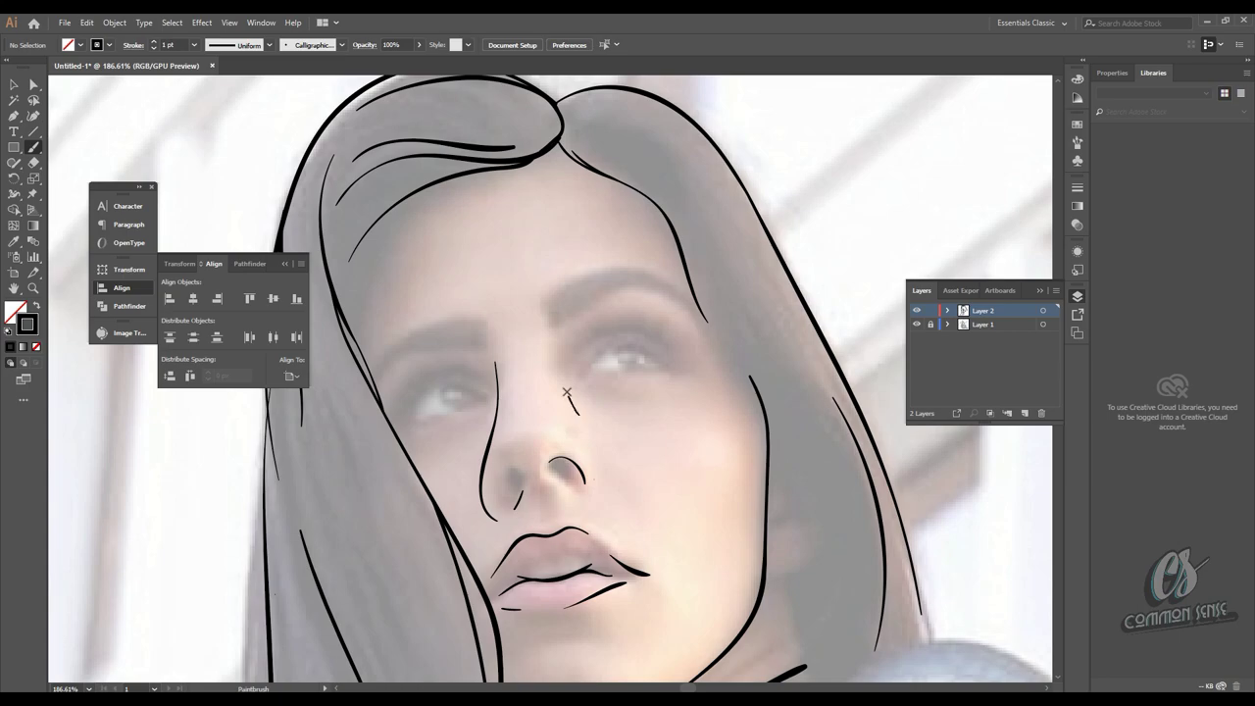
key("ctrl+z")
scroll(591, 450, "up", 3)
scroll(575, 398, "up", 2)
scroll(574, 398, "left", 2)
mouse_move(412, 468)
left_mouse_down()
mouse_move(421, 359)
mouse_move(588, 253)
left_mouse_up()
scroll(588, 254, "up", 3)
- Paint strokes from the right cheek down to the jaw and along the cheek's hair edge
scroll(667, 373, "down", 5)
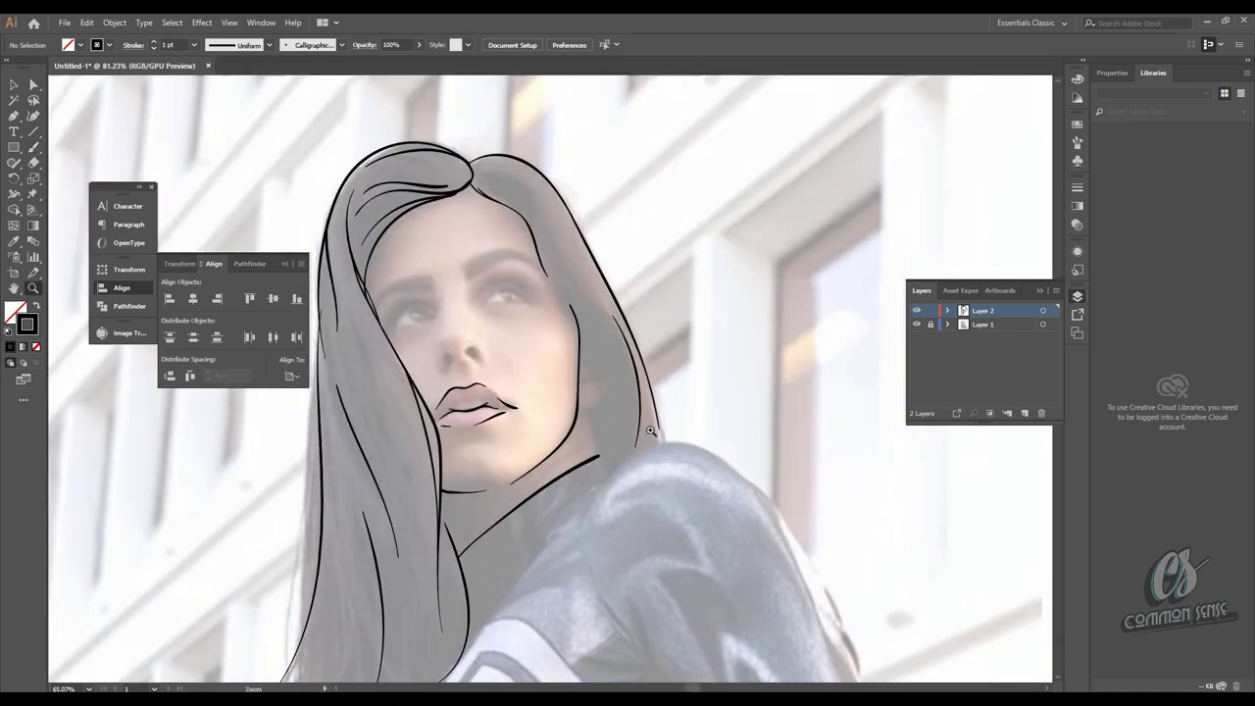
scroll(617, 481, "up", 3)
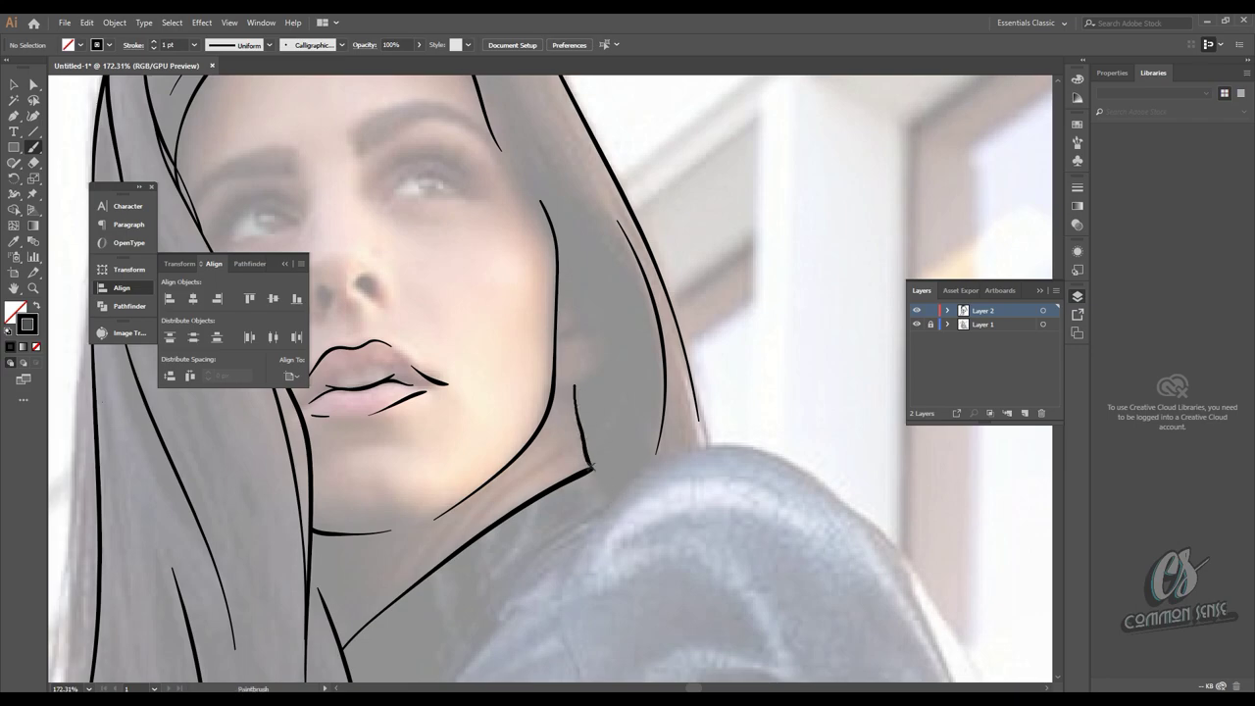
left_click_drag(591, 468, 592, 470)
left_click_drag(557, 245, 601, 434)
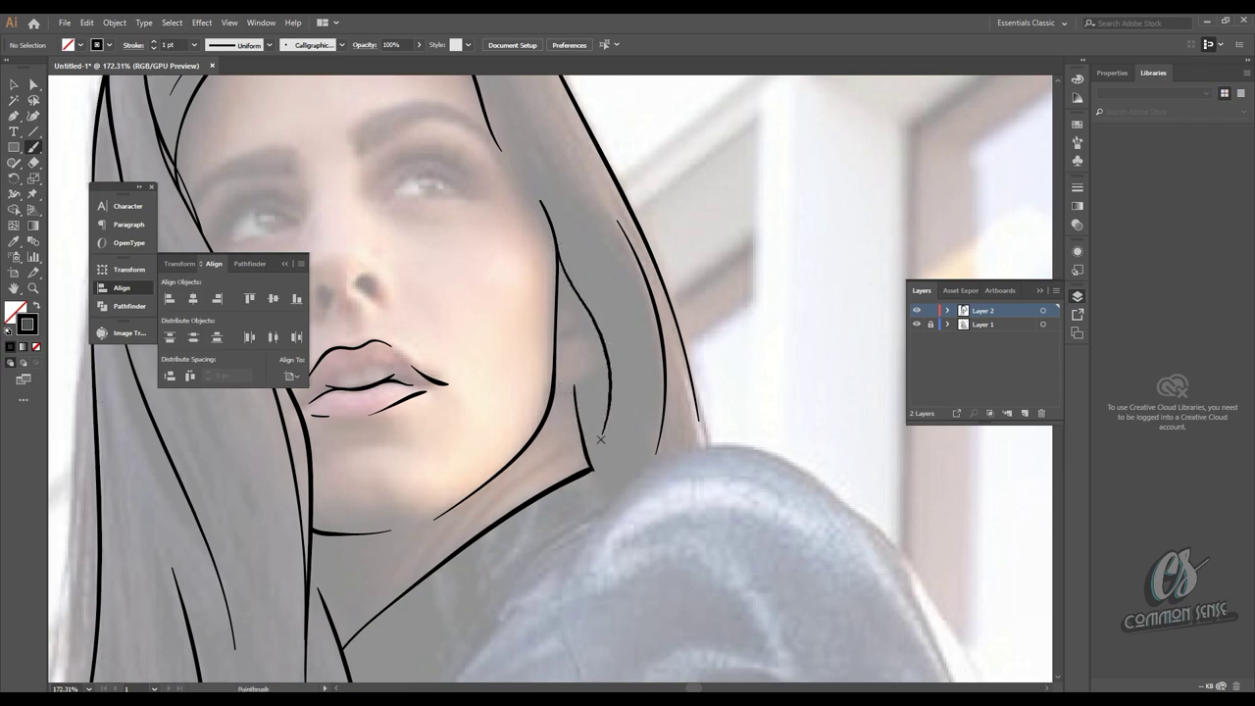
left_click_drag(555, 392, 555, 393)
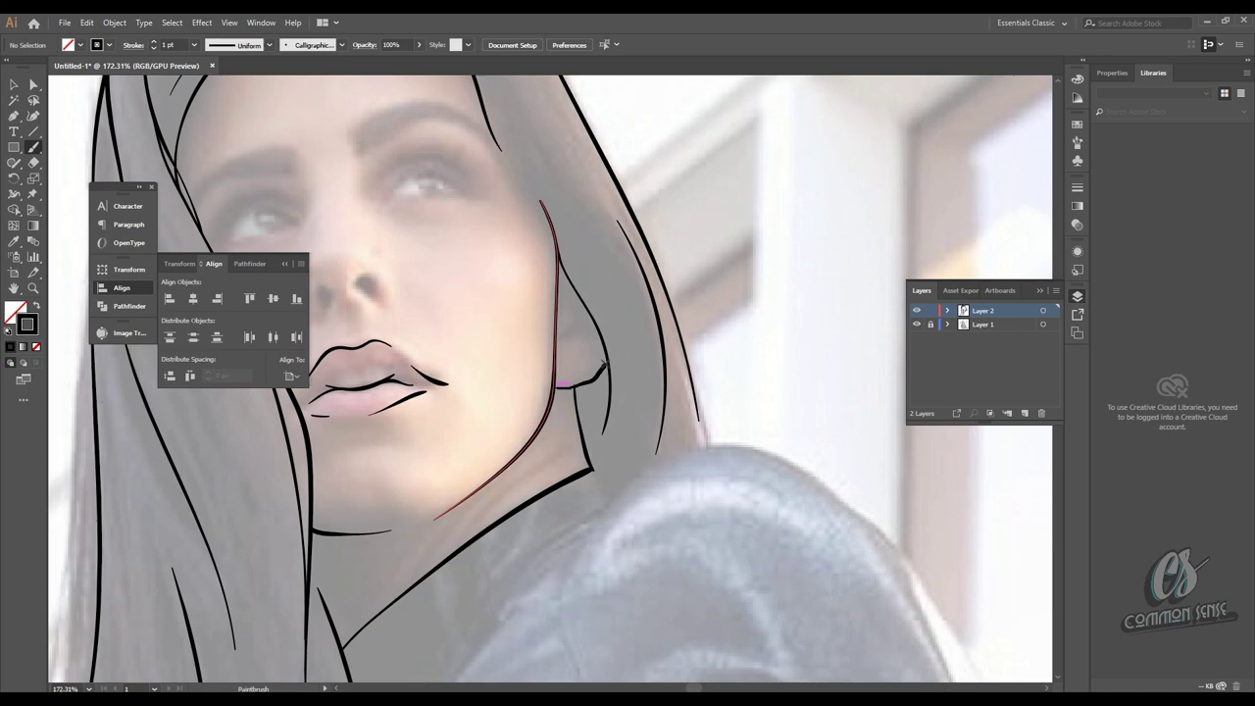
mouse_move(605, 333)
left_mouse_down()
mouse_move(629, 338)
mouse_move(648, 439)
mouse_move(622, 508)
left_mouse_up()
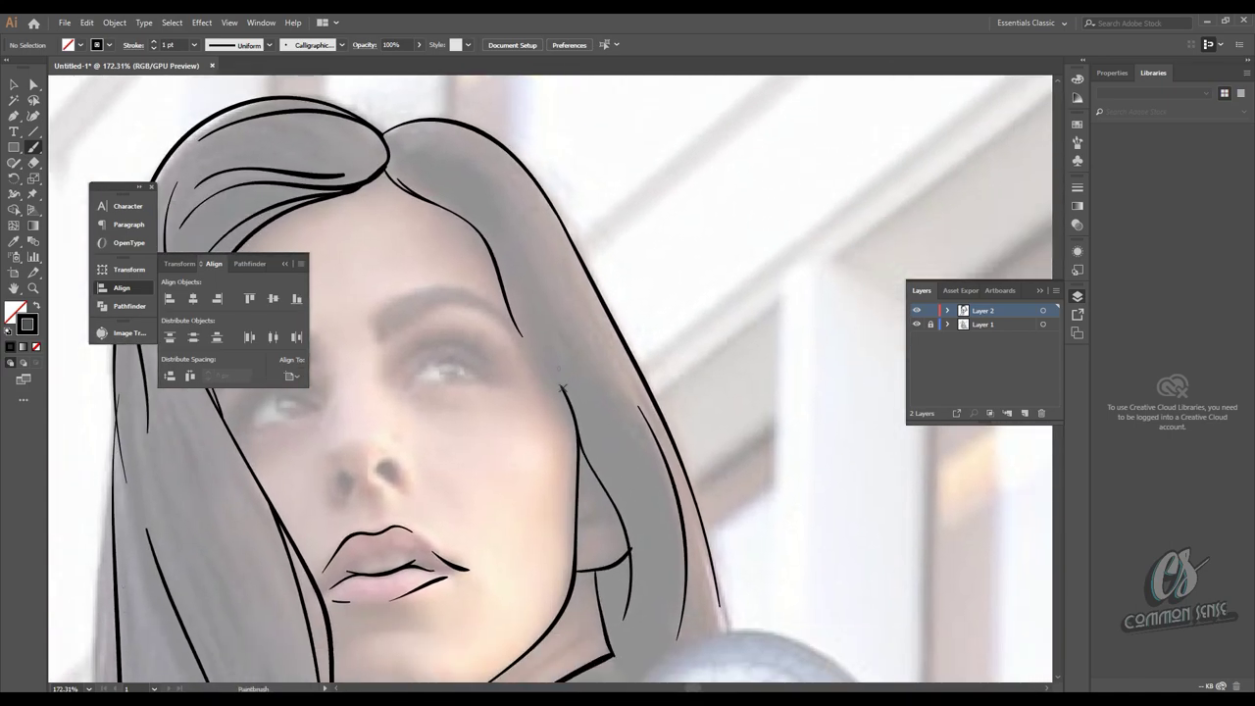
mouse_move(582, 431)
left_mouse_down()
mouse_move(500, 270)
mouse_move(578, 462)
left_mouse_up()
mouse_move(454, 281)
left_mouse_down()
mouse_move(529, 402)
mouse_move(550, 397)
left_mouse_up()
scroll(549, 390, "up", 3)
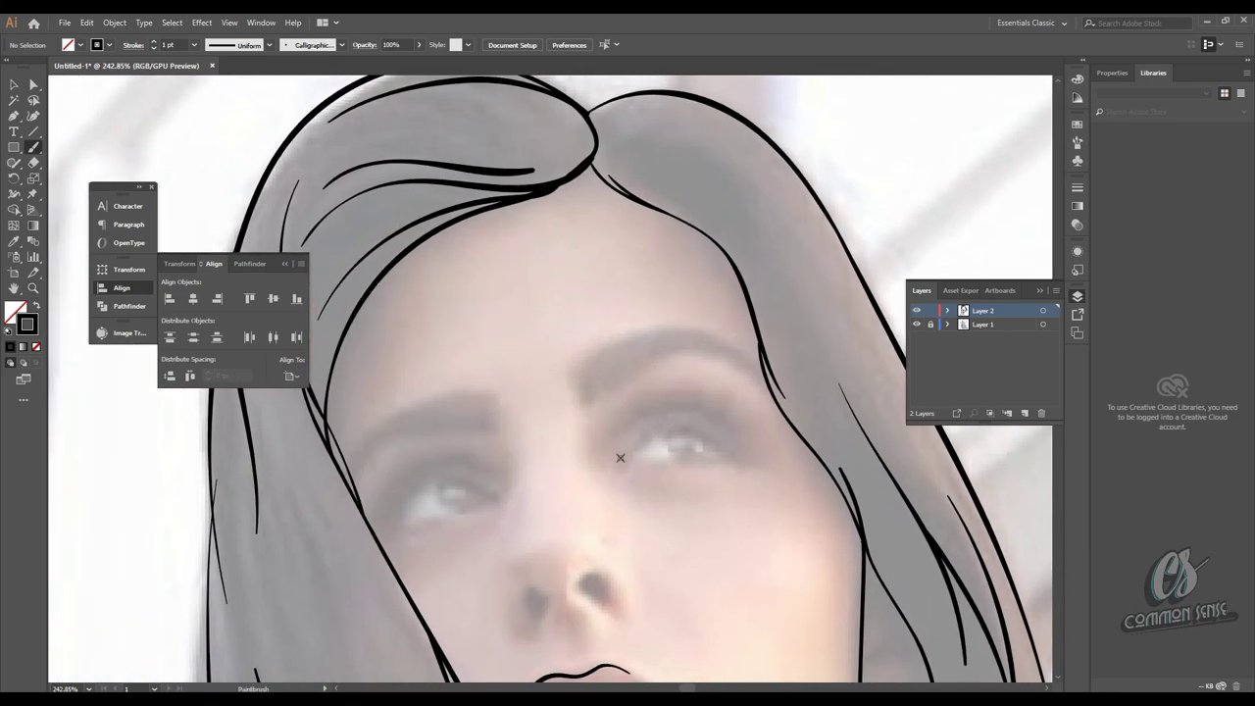
- Draw the right eye's upper lid arc, crease and lower lid
mouse_move(619, 457)
left_mouse_down()
mouse_move(698, 437)
mouse_move(731, 450)
left_mouse_up()
left_click_drag(632, 427, 717, 420)
left_click_drag(630, 473, 733, 465)
- Draw the left eye's lower lid and upper lid
left_click_drag(877, 502, 703, 368)
scroll(703, 367, "down", 2)
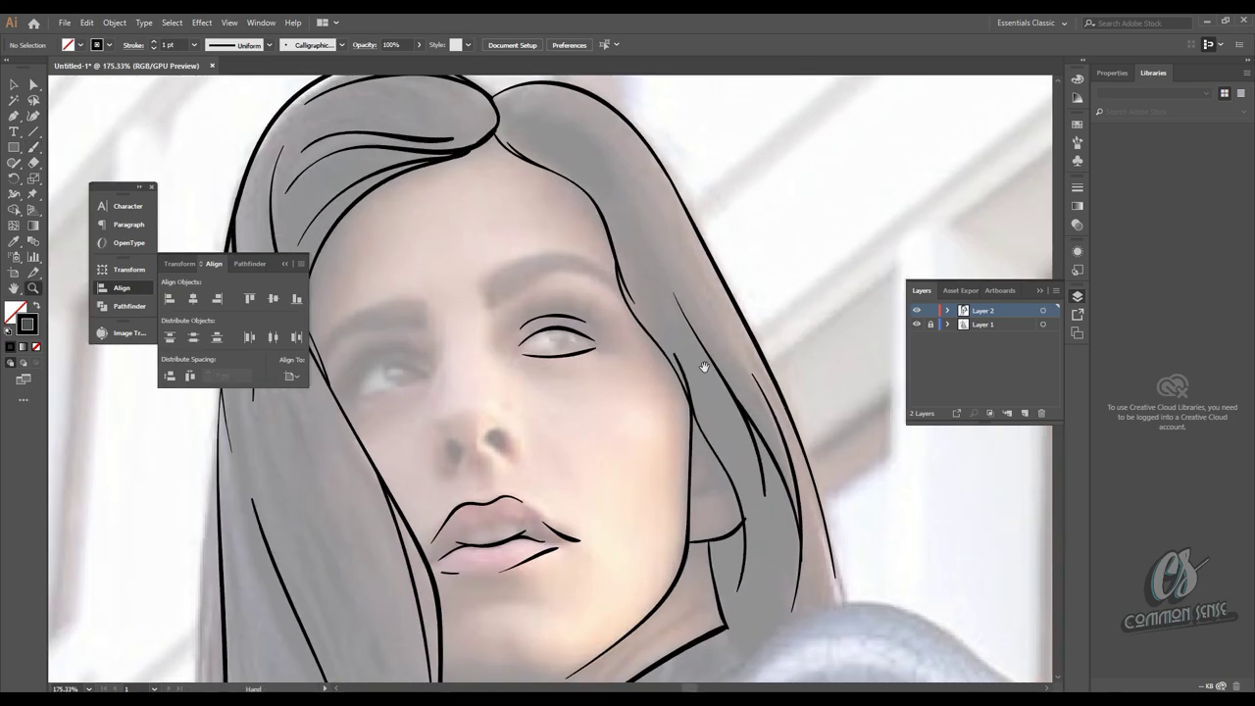
scroll(336, 480, "up", 2)
mouse_move(377, 478)
left_mouse_down()
mouse_move(437, 460)
mouse_move(364, 439)
mouse_move(336, 465)
left_mouse_up()
left_click_drag(383, 433, 413, 443)
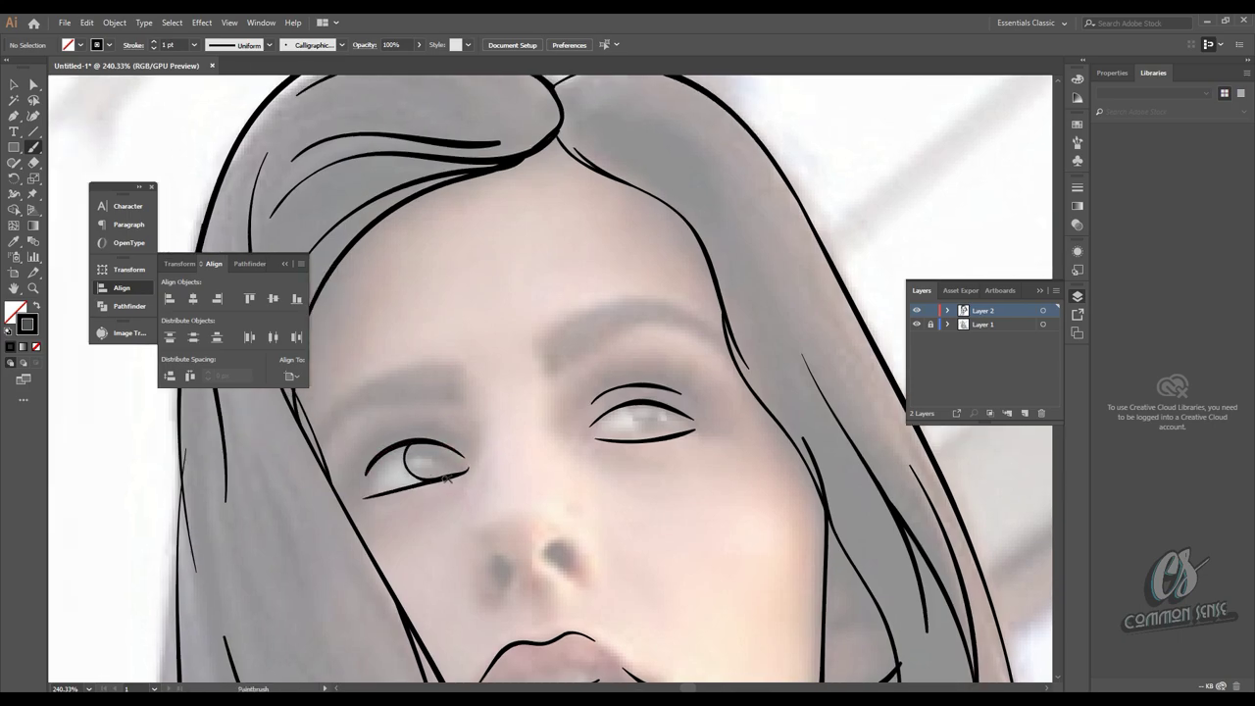
left_click_drag(678, 423, 744, 404)
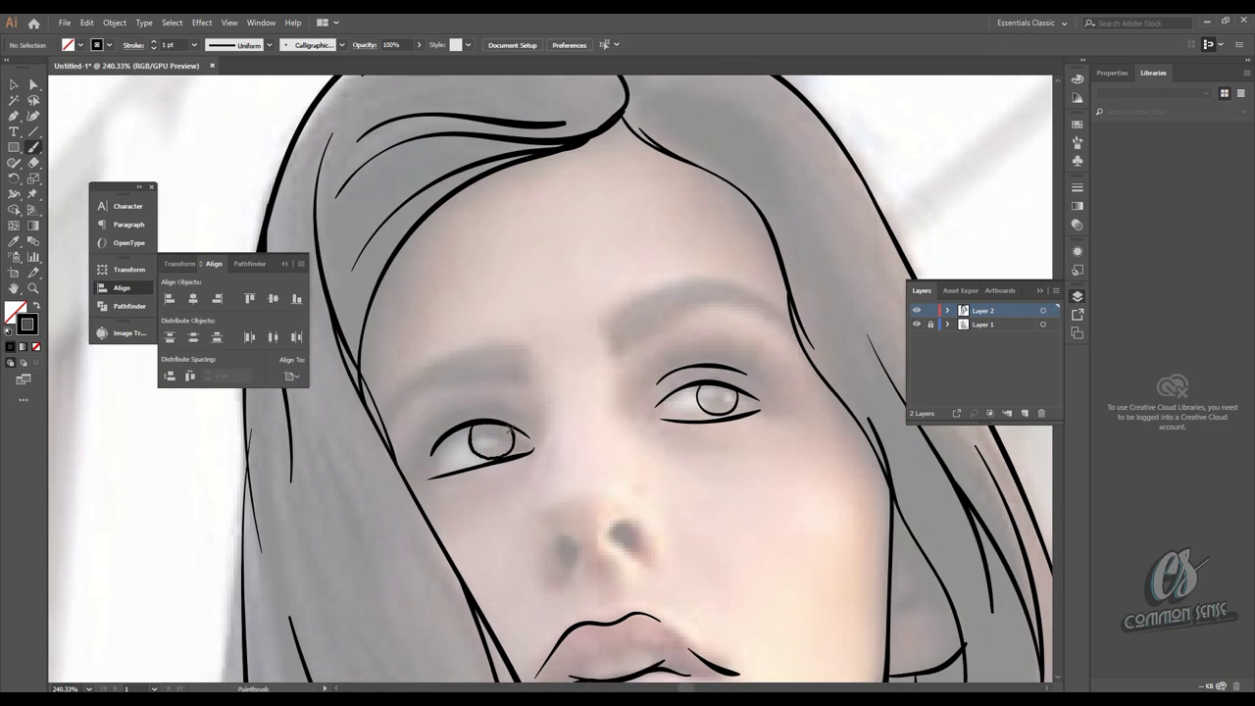
mouse_move(666, 320)
left_mouse_down()
mouse_move(675, 390)
mouse_move(786, 397)
left_mouse_up()
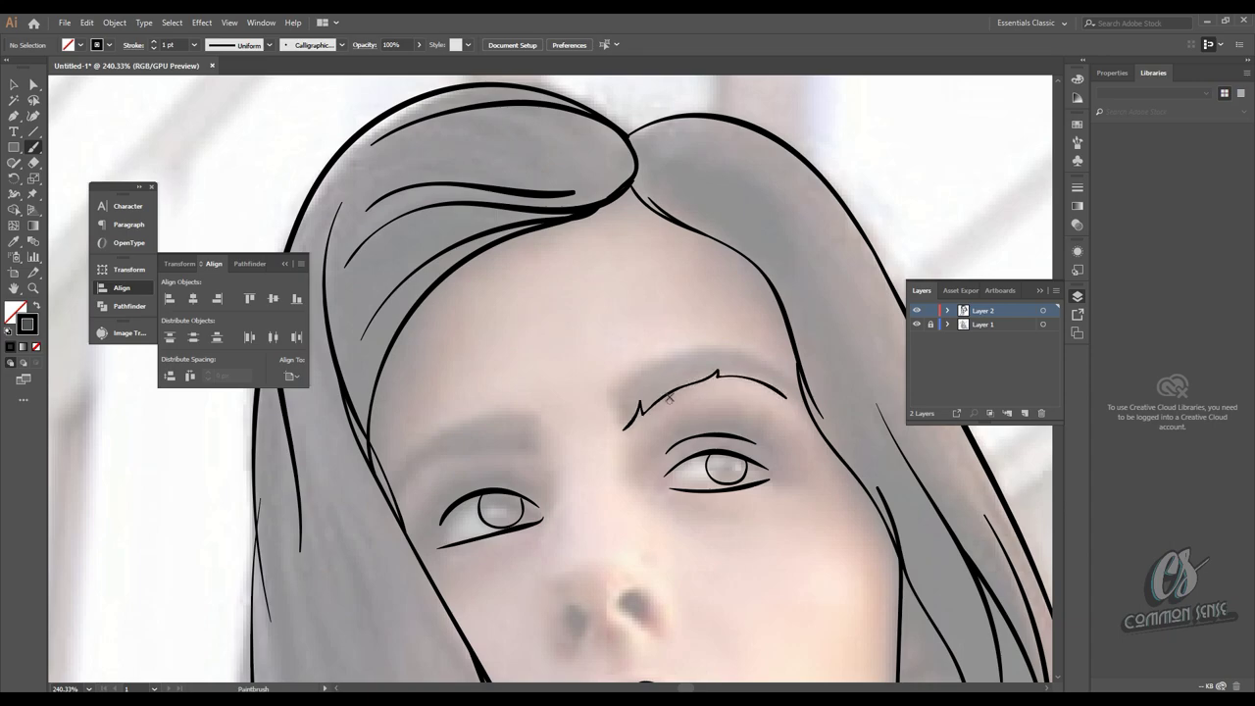
- Trace the right eyebrow's outline and extend its top edge
mouse_move(670, 357)
left_mouse_down()
mouse_move(603, 407)
mouse_move(651, 405)
mouse_move(731, 431)
left_mouse_up()
mouse_move(621, 401)
left_mouse_down()
mouse_move(653, 401)
mouse_move(731, 442)
left_mouse_up()
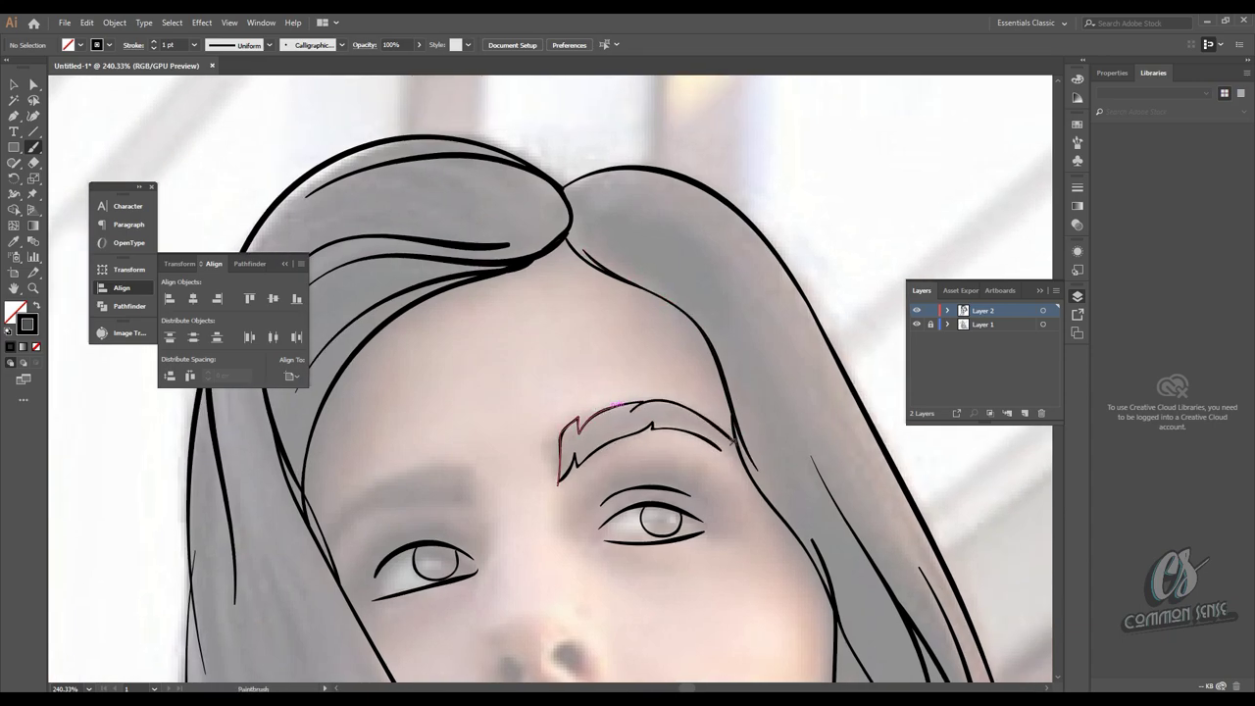
left_click_drag(475, 511, 587, 443)
mouse_move(458, 435)
left_mouse_down()
mouse_move(518, 437)
mouse_move(612, 400)
mouse_move(575, 462)
mouse_move(512, 459)
left_mouse_up()
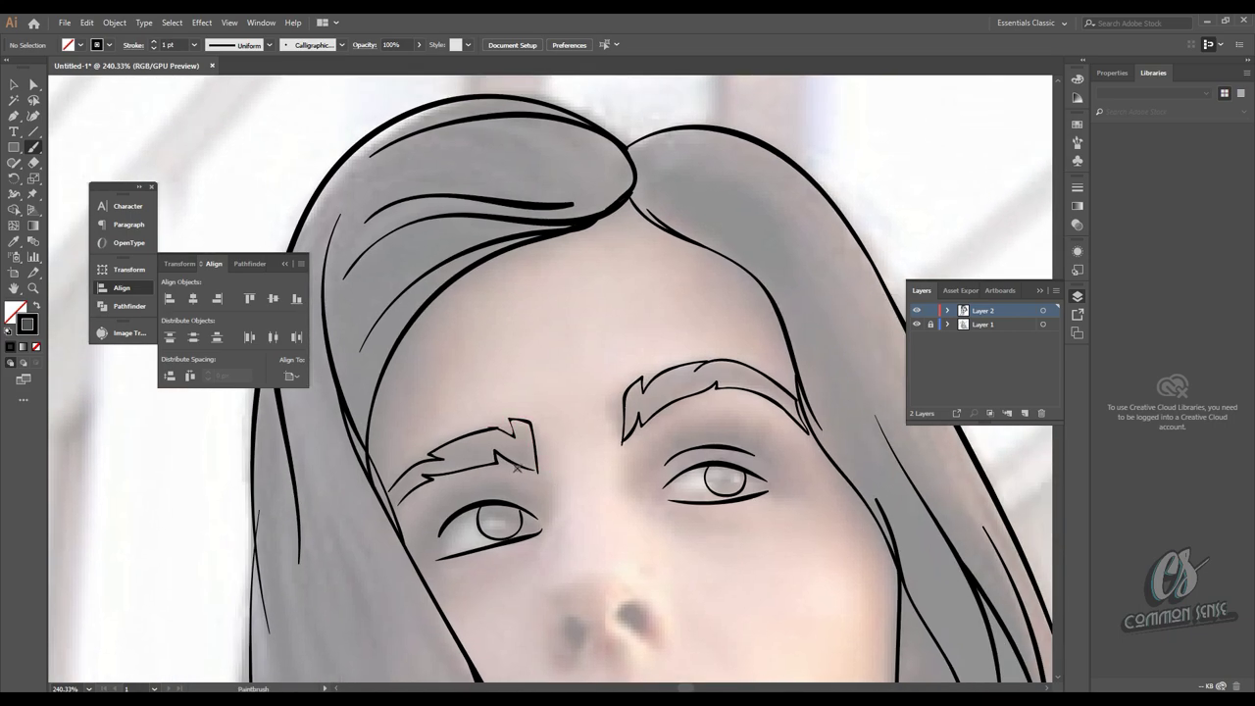
- Undo the left eyebrow's lower strokes and redraw its lower edge
key("v")
key("ctrl+z")
key("b")
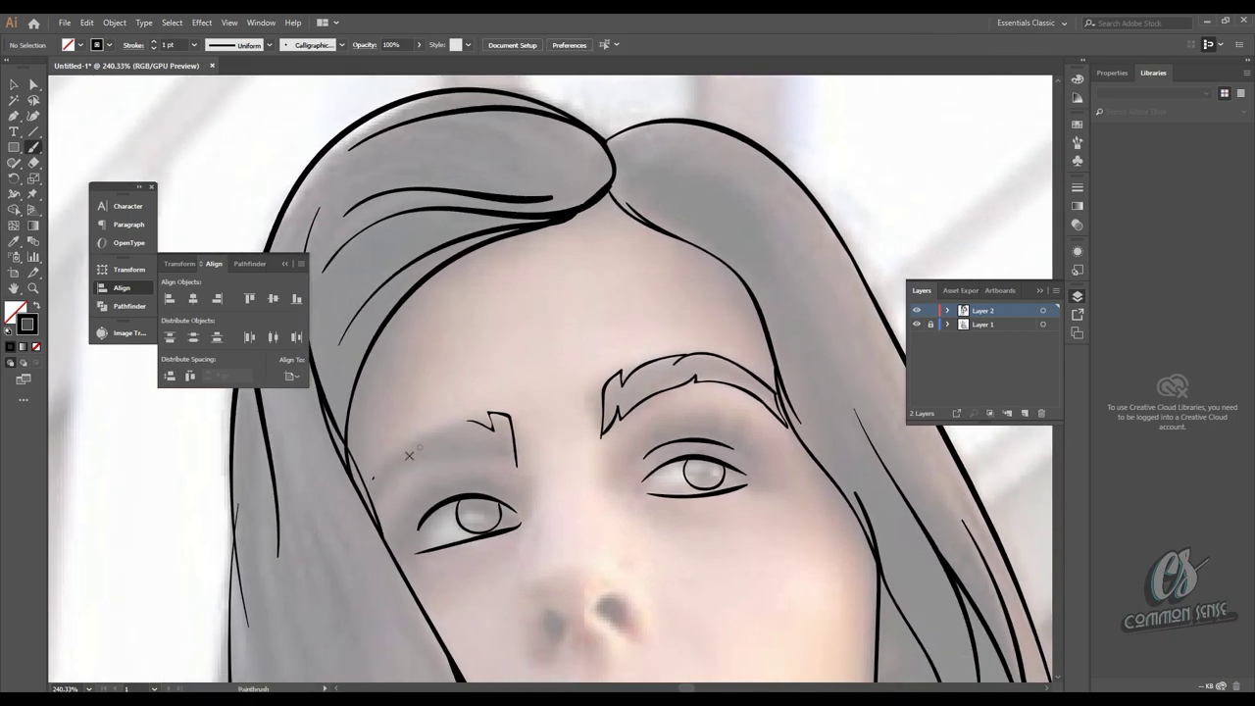
left_click_drag(488, 458, 490, 457)
scroll(481, 454, "up", 1)
scroll(481, 454, "left", 1)
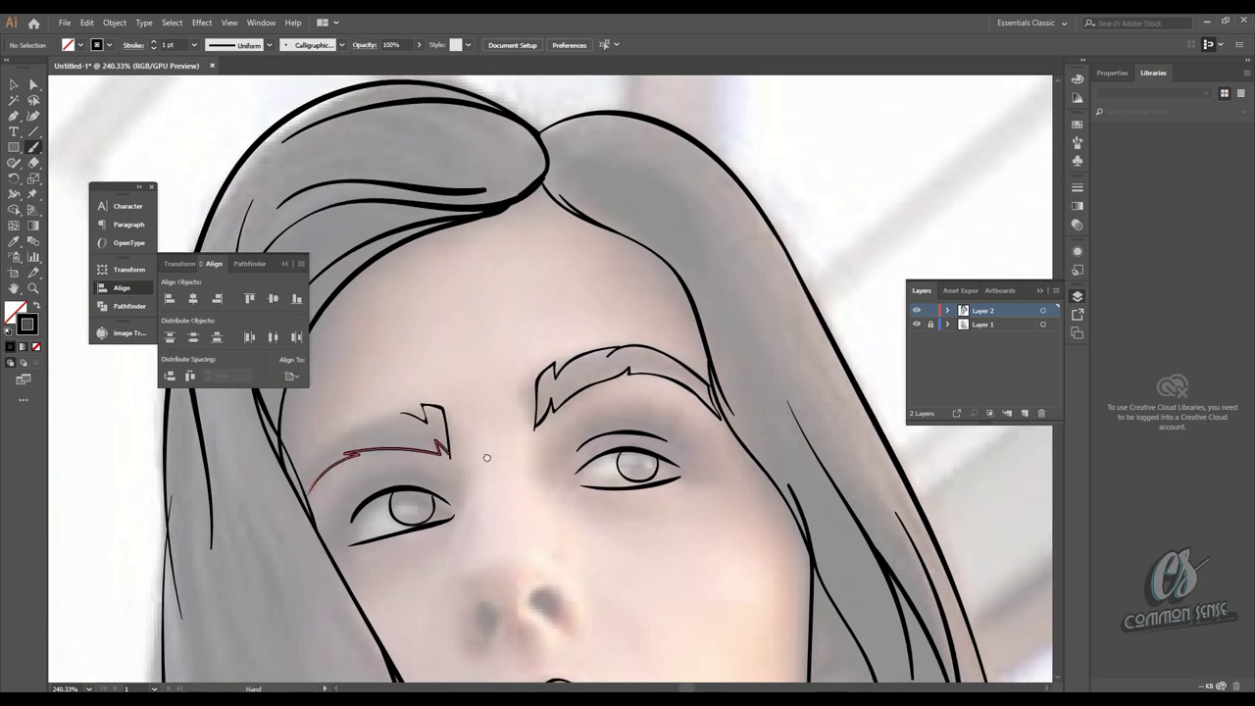
scroll(450, 449, "up", 1)
scroll(449, 449, "right", 3)
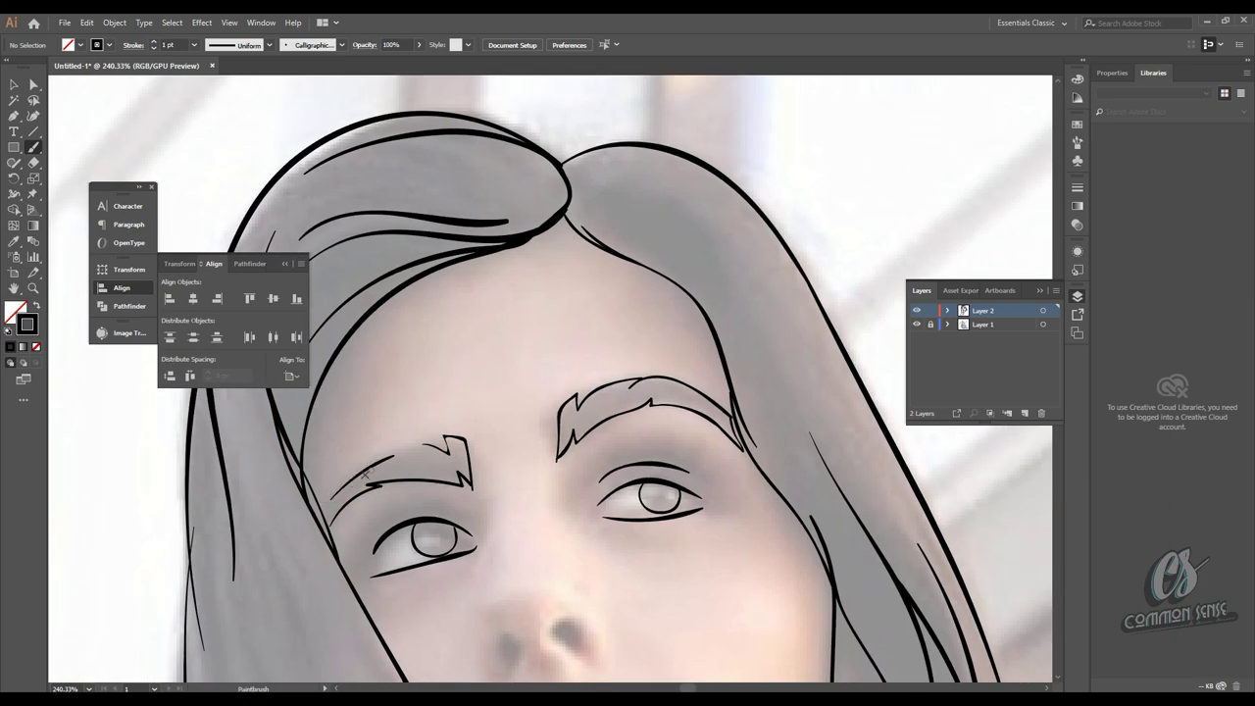
- Select the left eyebrow's lower stroke and trace the eyebrow's upper edge
key("v")
scroll(417, 457, "down", 1)
scroll(490, 431, "up", 1)
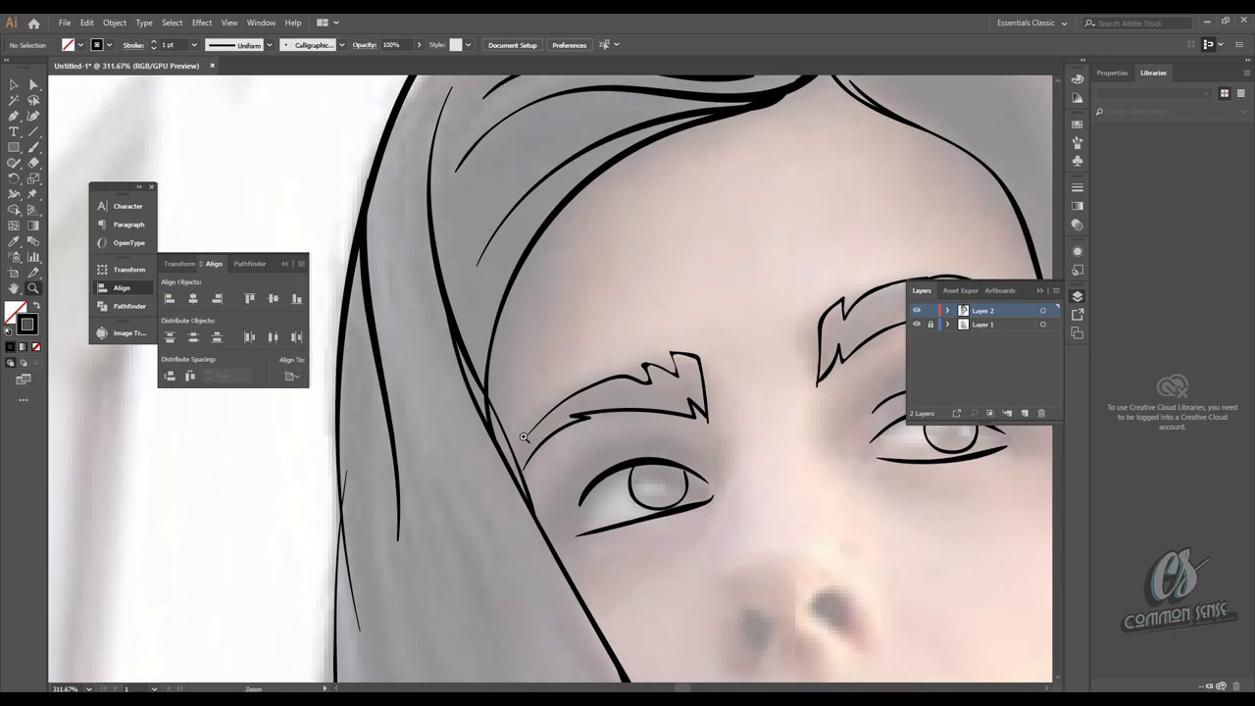
left_click(524, 463)
left_click_drag(647, 368, 527, 431)
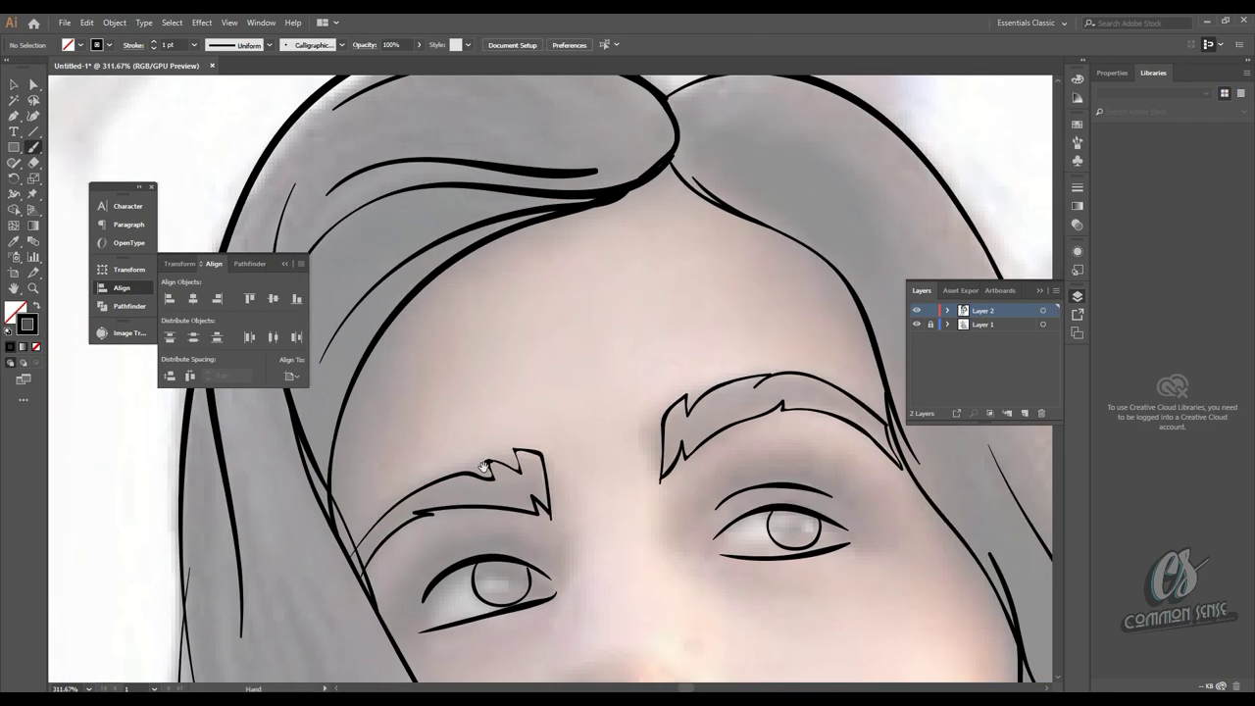
- Outline the left iris with a circle and add short lash strokes under both eyes
mouse_move(485, 466)
left_mouse_down()
mouse_move(430, 401)
mouse_move(528, 300)
left_mouse_up()
mouse_move(534, 389)
left_mouse_down()
mouse_move(511, 440)
mouse_move(453, 424)
mouse_move(460, 416)
left_mouse_up()
scroll(461, 410, "right", 4)
scroll(532, 406, "left", 2)
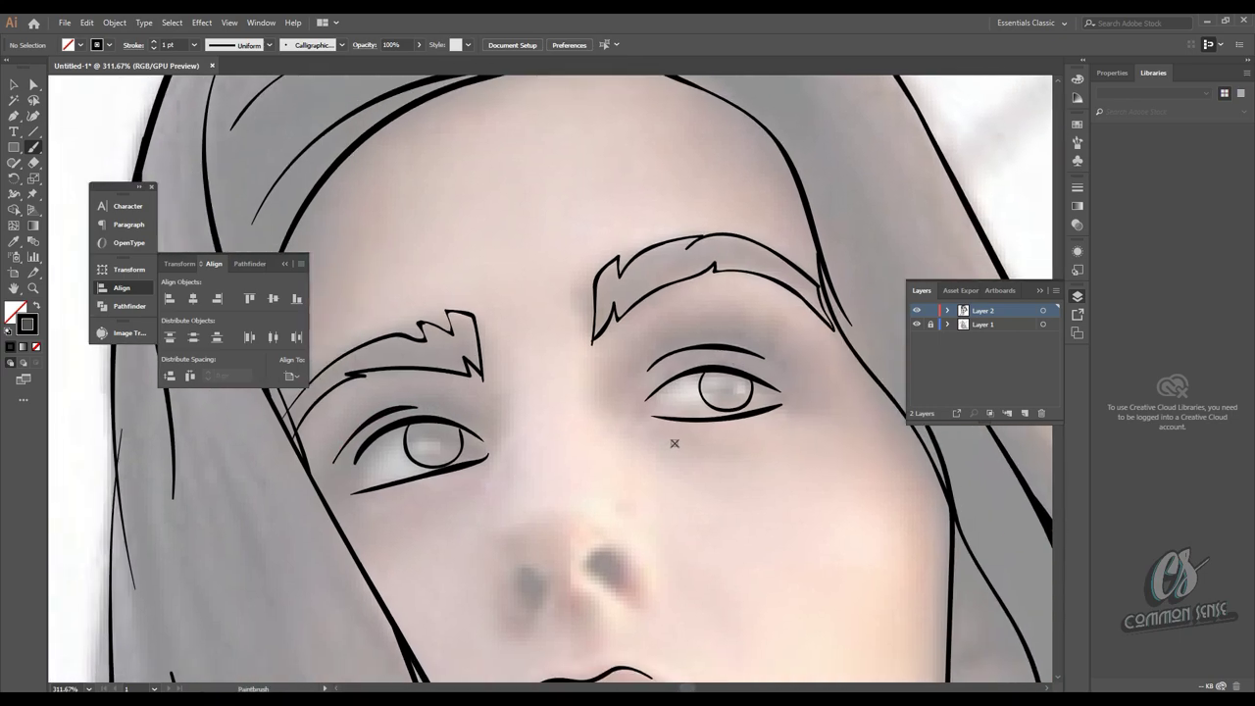
left_click_drag(717, 439, 719, 440)
left_click_drag(458, 489, 480, 477)
scroll(471, 495, "right", 3)
scroll(471, 495, "up", 2)
scroll(474, 505, "left", 6)
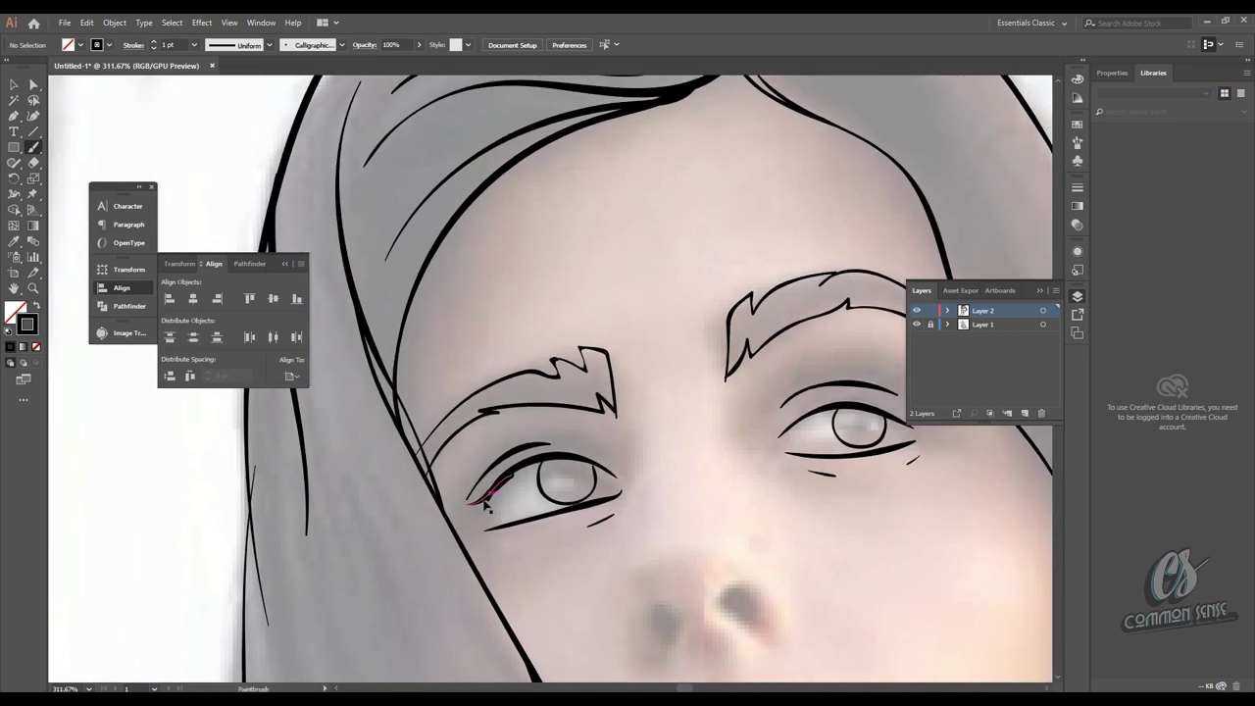
- Add a winged stroke on the left eye's outer upper lid and thicken the right upper lid
left_click_drag(478, 498, 549, 443)
scroll(723, 425, "right", 5)
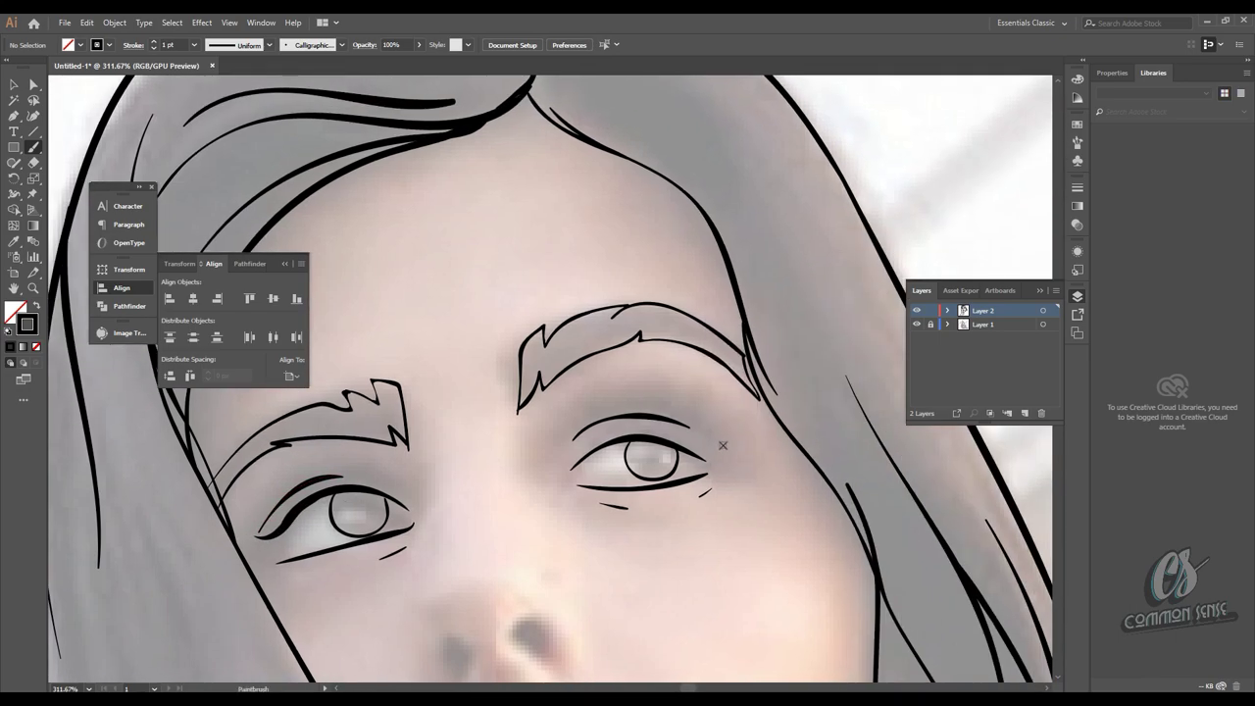
key("v")
left_click_drag(707, 454, 657, 443)
scroll(295, 505, "left", 1)
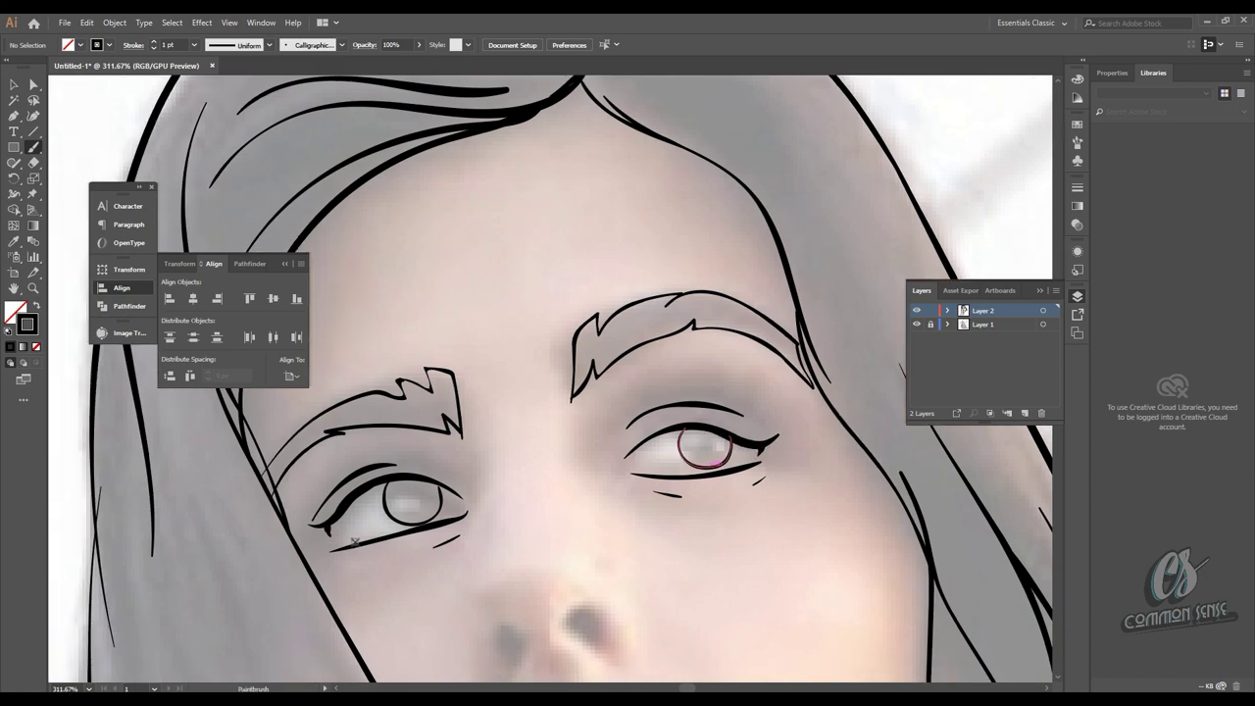
scroll(333, 535, "left", 1)
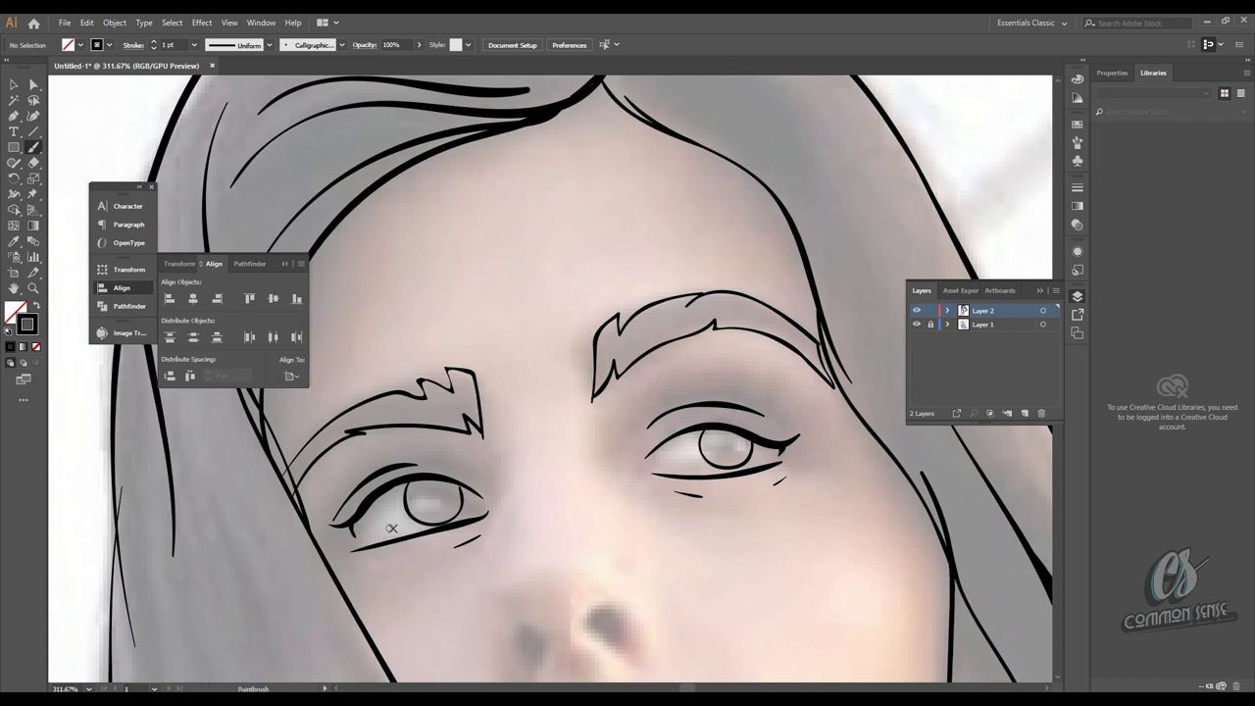
- Nudge the left eye's lower lid slightly upward with Direct Selection
key("a")
left_click(365, 546)
left_click_drag(392, 552, 407, 535)
key("ctrl+shift+a")
key("b")
- Reposition the end point of the right eye's lower lid
scroll(364, 546, "right", 2)
scroll(364, 545, "up", 1)
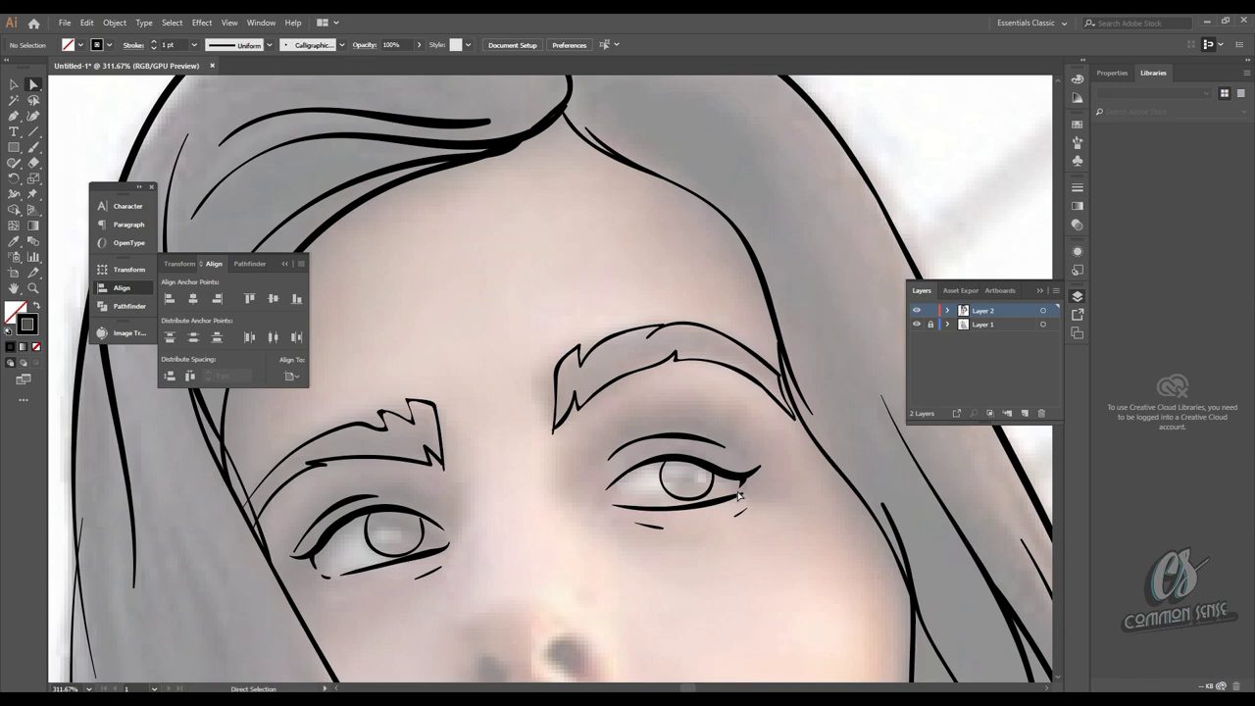
key("a")
left_click_drag(743, 501, 722, 503)
key("ctrl+shift+a")
key("b")
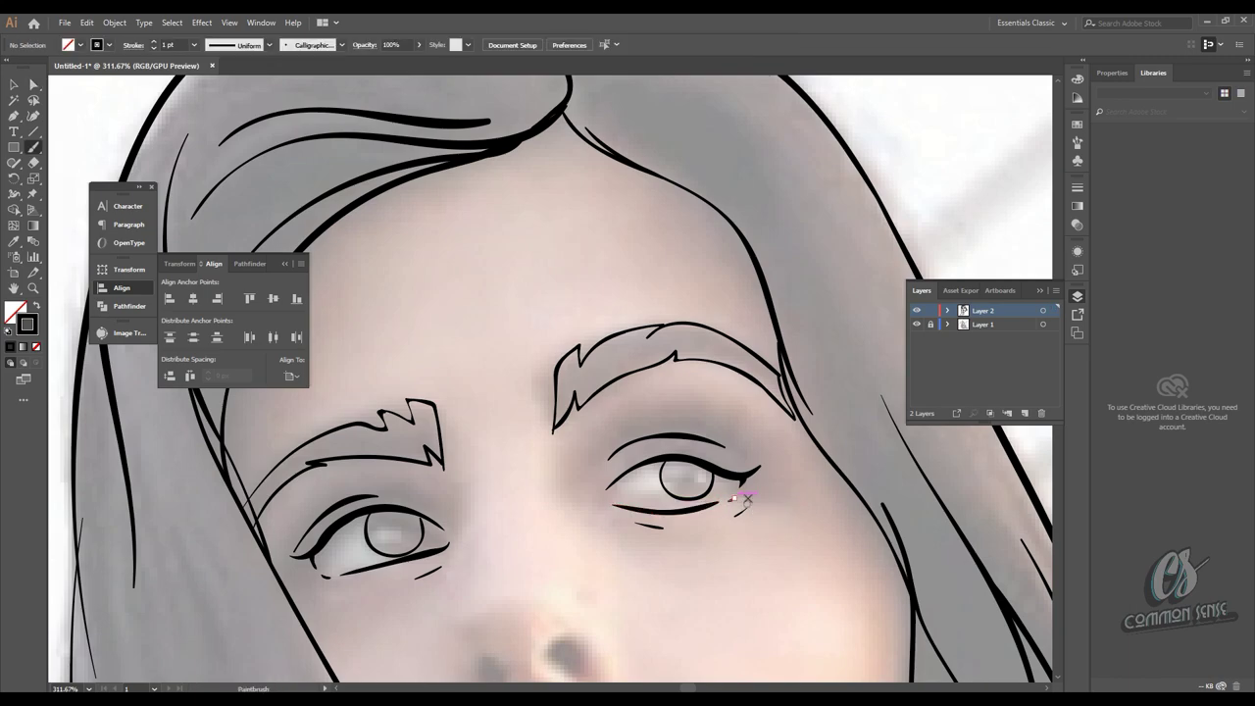
scroll(745, 498, "down", 5)
- Try a curved stroke beside the neck and undo it
scroll(720, 454, "up", 3)
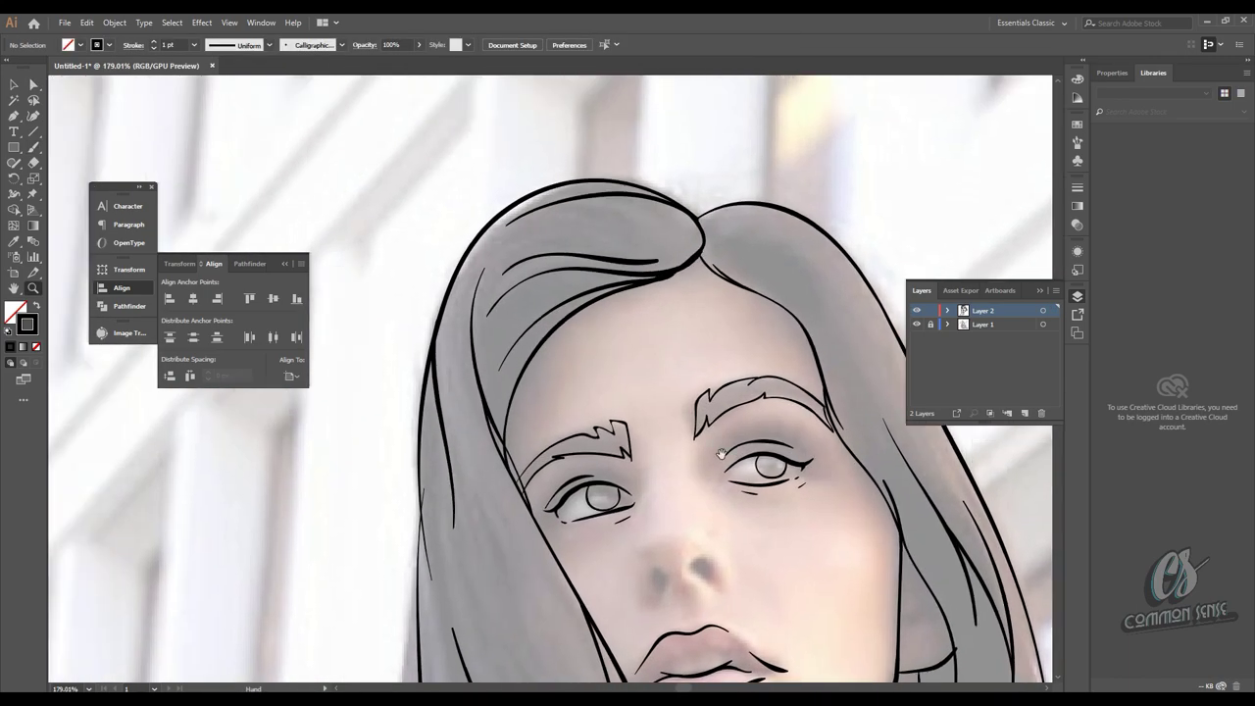
scroll(720, 454, "down", 2)
left_click_drag(653, 353, 677, 311)
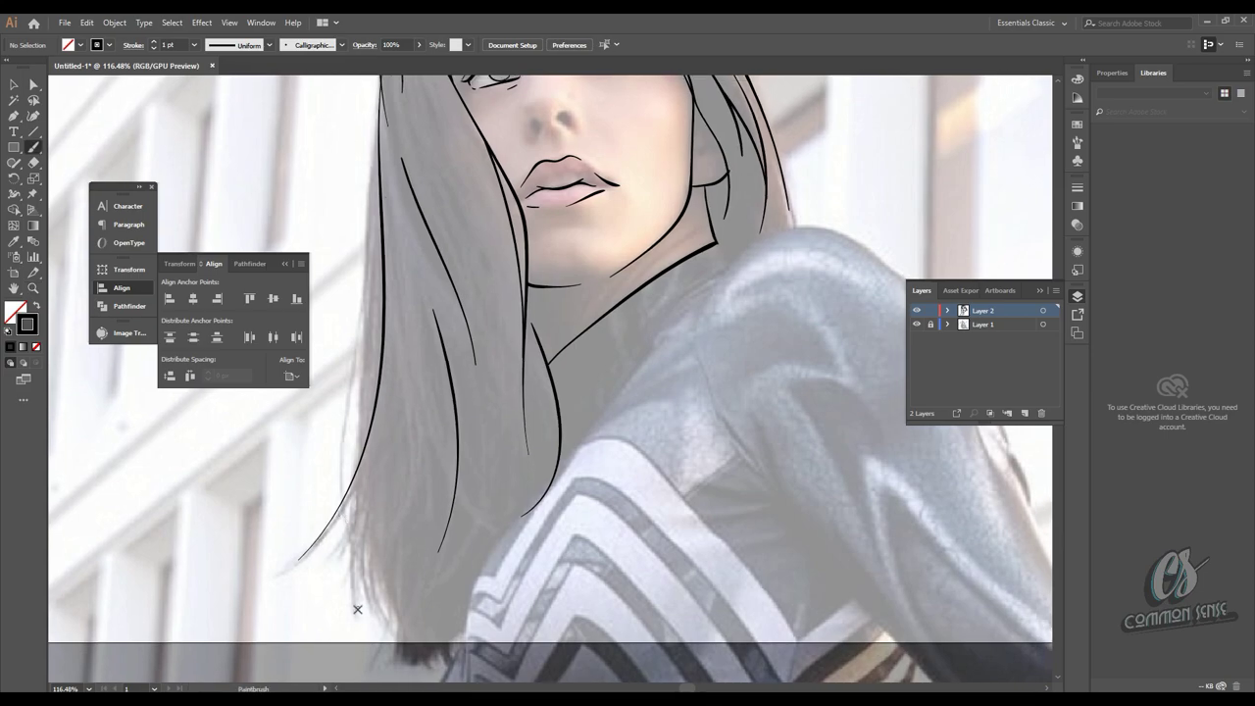
mouse_move(525, 507)
left_mouse_down()
mouse_move(505, 559)
mouse_move(567, 386)
left_mouse_up()
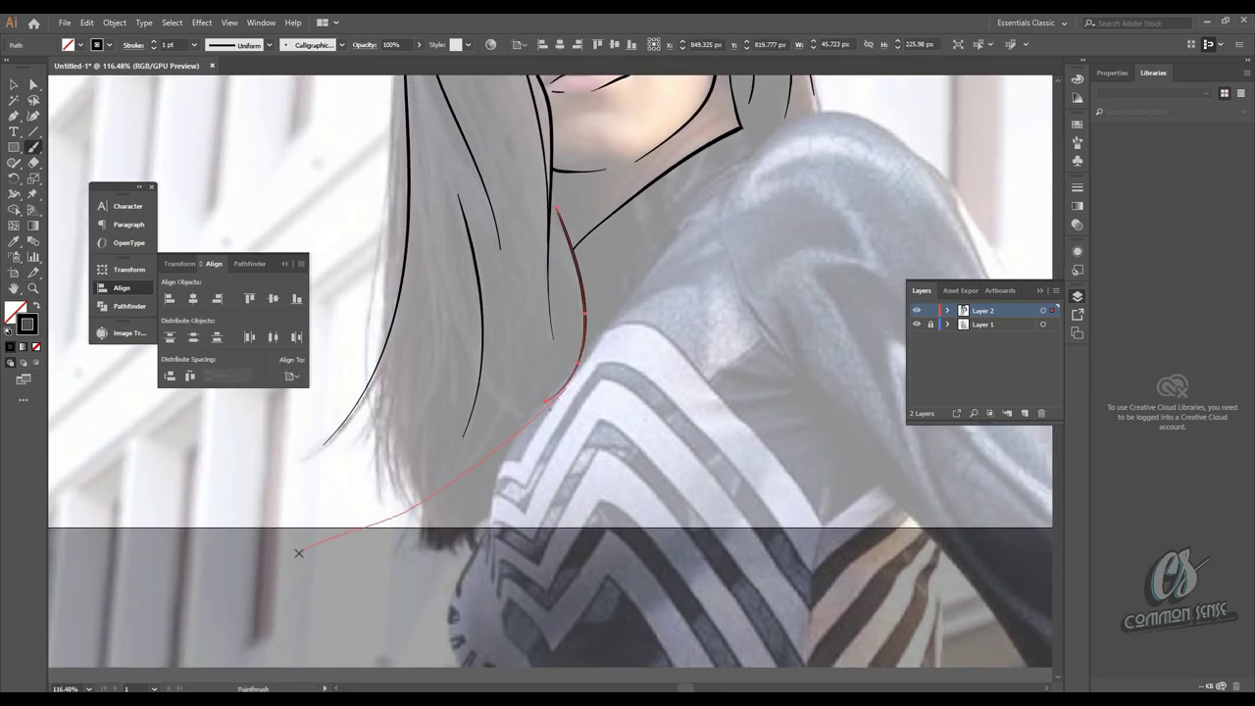
left_click_drag(299, 553, 299, 553)
key("ctrl+z")
- Brush three new strands inside the hair
left_click_drag(429, 423, 434, 555)
left_click_drag(446, 378, 416, 566)
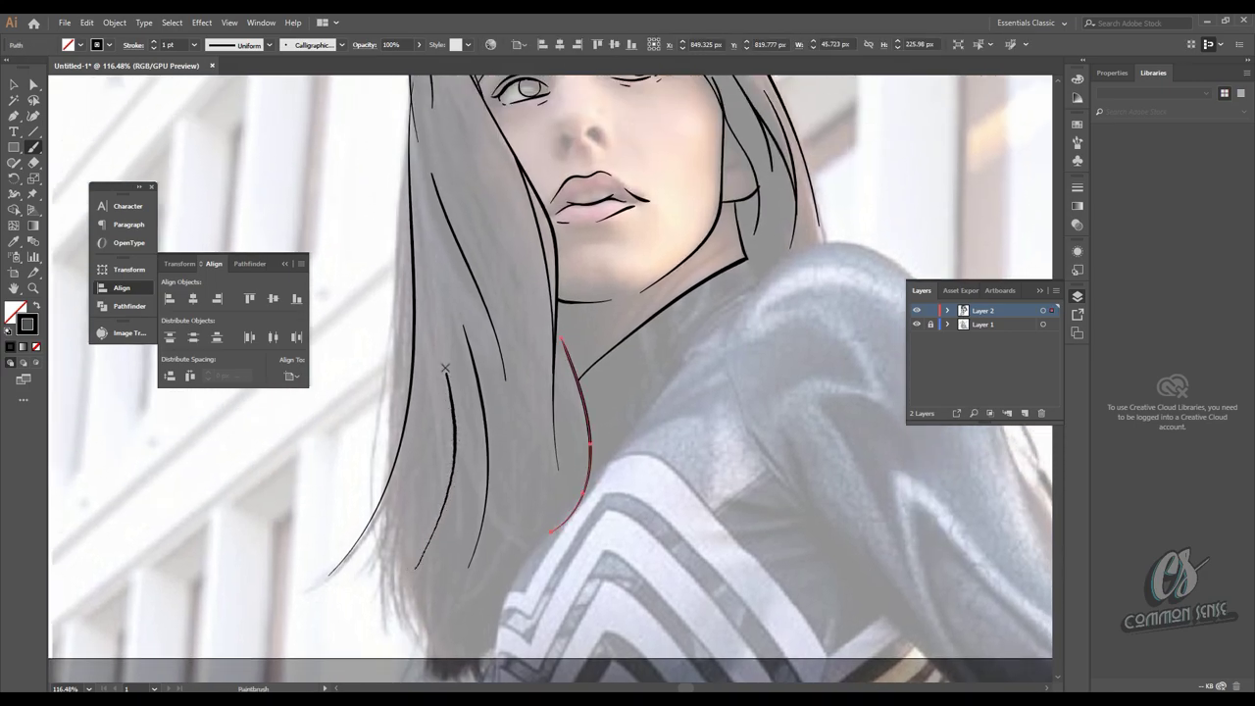
key("ctrl+shift+a")
mouse_move(474, 486)
left_mouse_down()
mouse_move(432, 259)
mouse_move(432, 358)
left_mouse_up()
mouse_move(474, 596)
left_mouse_down()
mouse_move(423, 310)
mouse_move(419, 208)
mouse_move(432, 144)
left_mouse_up()
- Add strands down the upper hair, undoing the misplaced ones
left_click_drag(447, 441, 433, 243)
mouse_move(520, 215)
left_mouse_down()
mouse_move(520, 305)
mouse_move(585, 517)
left_mouse_up()
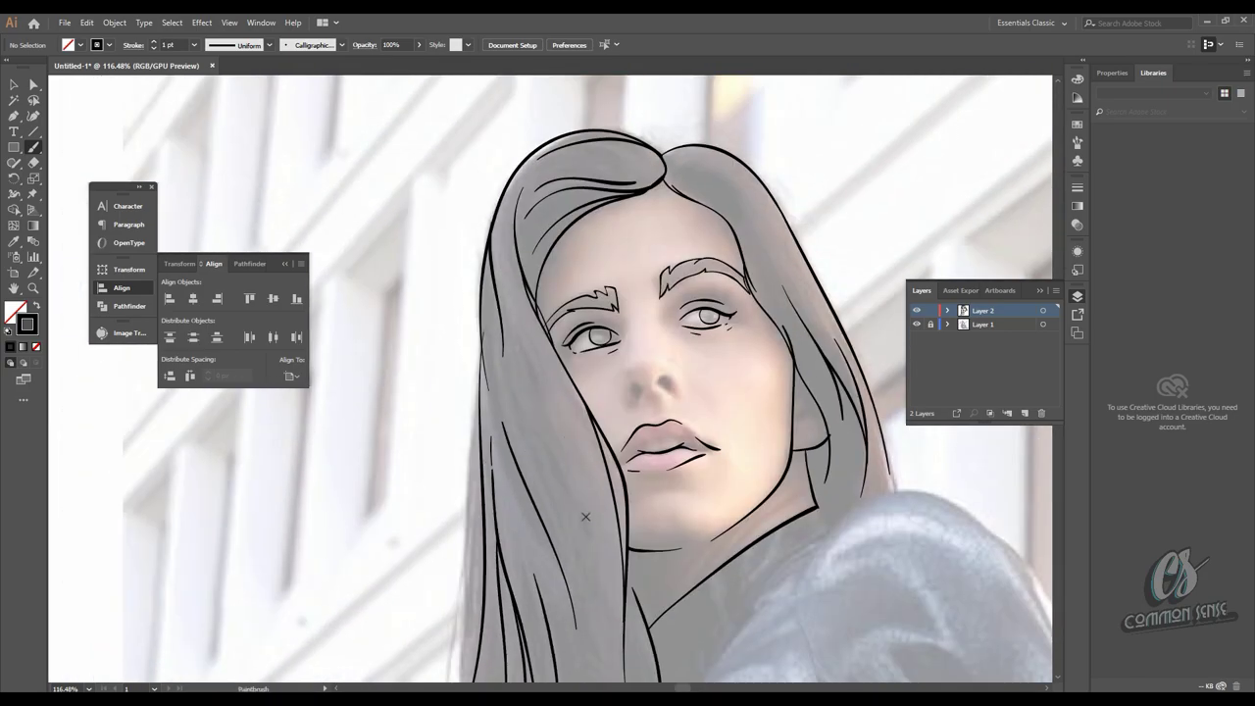
mouse_move(592, 600)
left_mouse_down()
mouse_move(526, 392)
mouse_move(592, 579)
mouse_move(568, 546)
left_mouse_up()
key("ctrl+z")
mouse_move(524, 469)
left_mouse_down()
mouse_move(564, 560)
mouse_move(497, 332)
mouse_move(365, 549)
mouse_move(399, 533)
mouse_move(452, 463)
left_mouse_up()
key("ctrl+z")
scroll(434, 540, "down", 3)
scroll(455, 517, "up", 3)
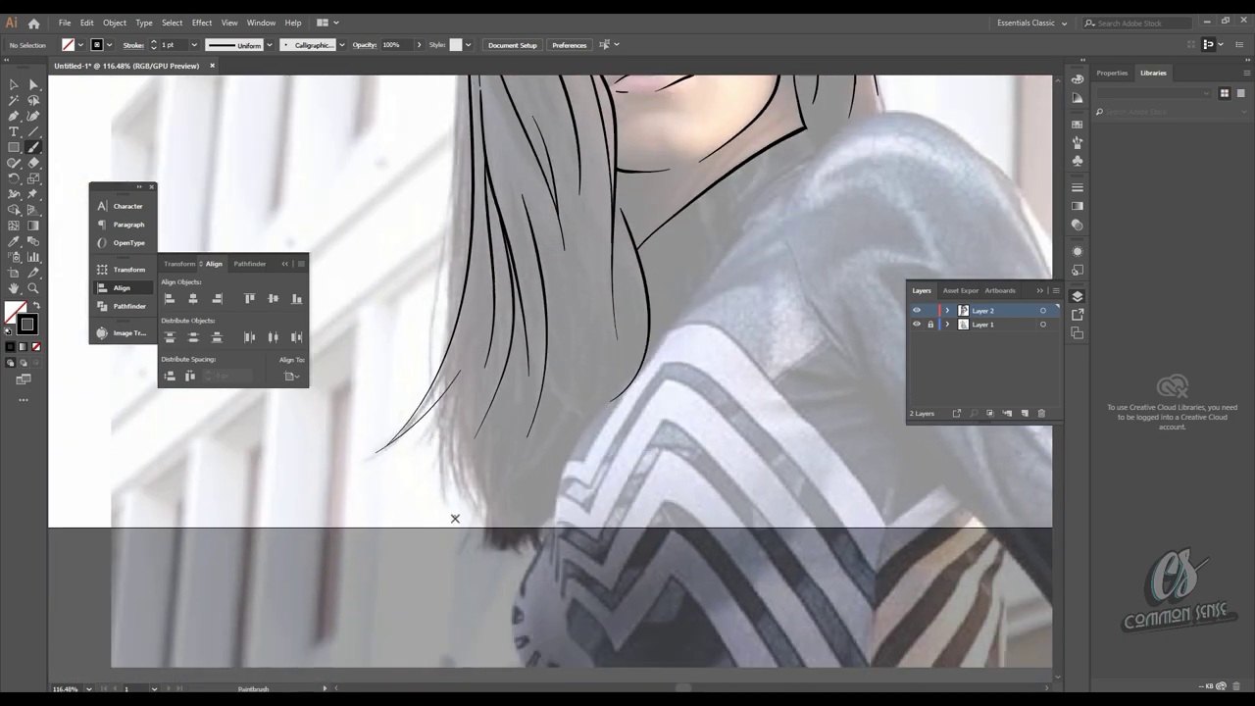
- Brush a tapered strand at the lower-left hair tail, removing a stray short stroke
mouse_move(455, 517)
left_mouse_down()
mouse_move(460, 390)
mouse_move(452, 421)
mouse_move(472, 489)
mouse_move(447, 578)
left_mouse_up()
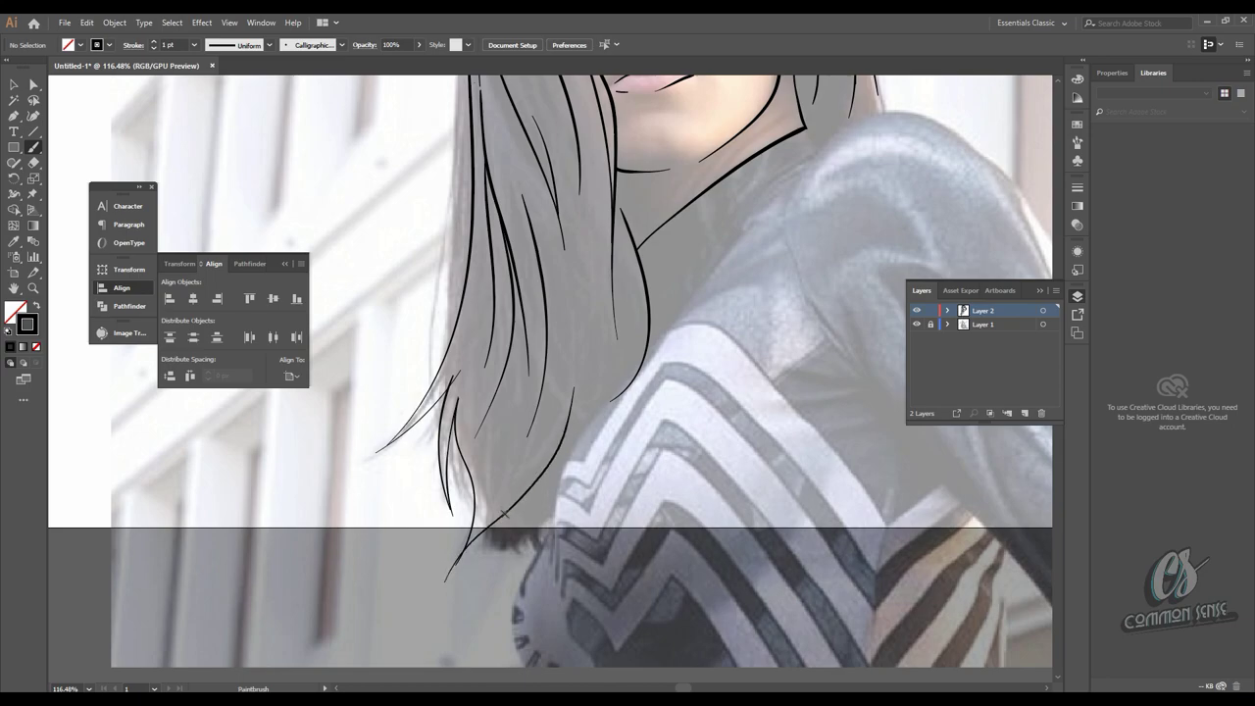
mouse_move(598, 397)
left_mouse_down()
mouse_move(575, 453)
mouse_move(585, 432)
left_mouse_up()
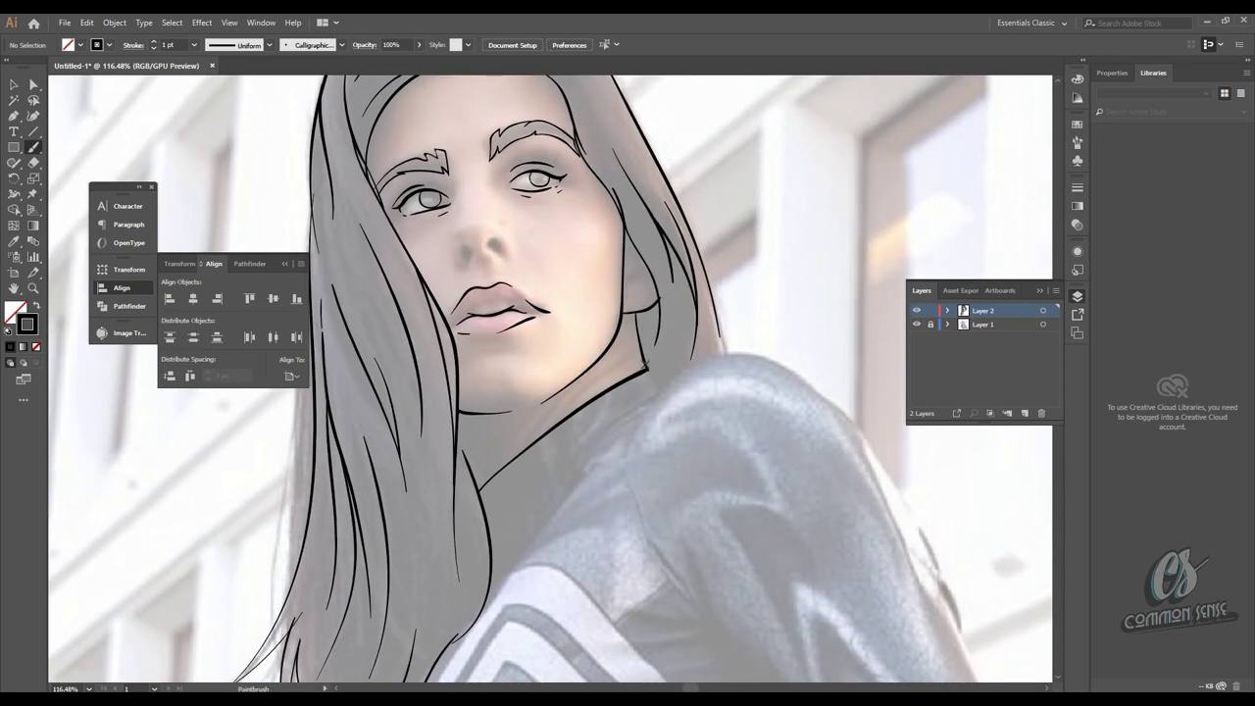
left_click_drag(667, 416, 670, 500)
key("ctrl+z")
mouse_move(635, 427)
left_mouse_down()
mouse_move(551, 392)
mouse_move(729, 415)
mouse_move(654, 517)
left_mouse_up()
- Trim the shoulder stroke into a drip and redraw the stroke along the hair edge
key("ctrl+z")
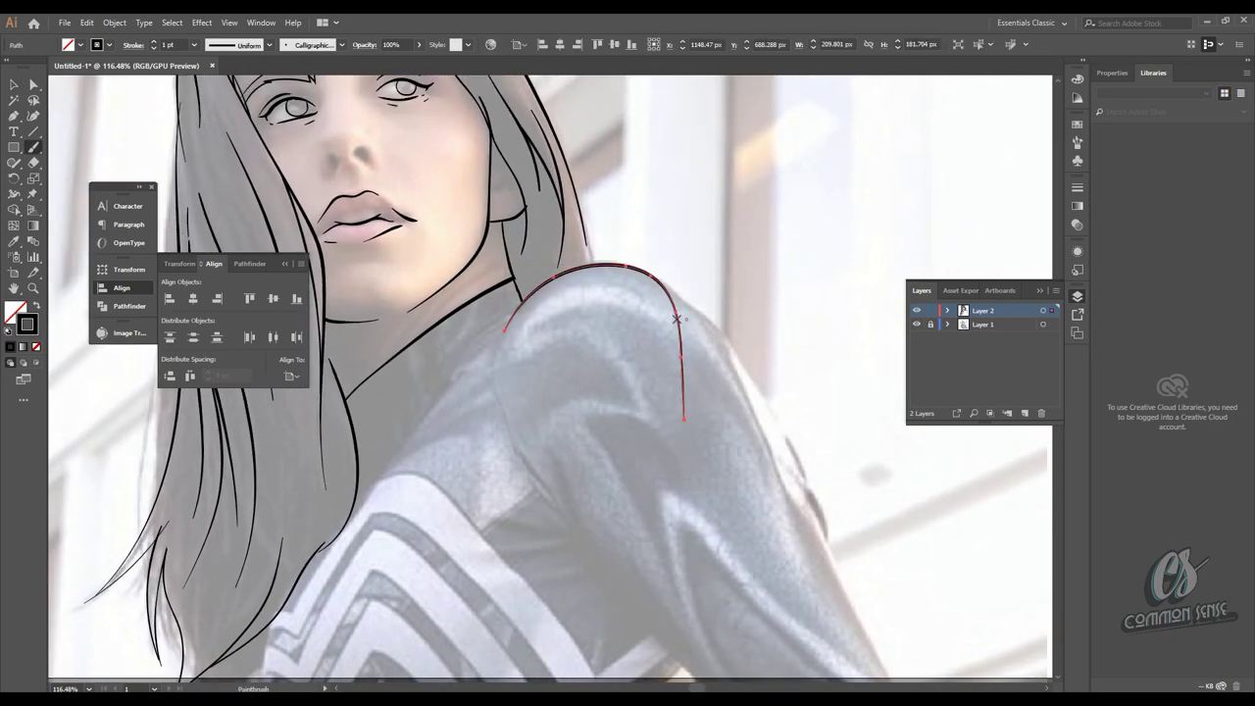
mouse_move(661, 447)
left_mouse_down()
mouse_move(526, 501)
mouse_move(476, 634)
mouse_move(465, 534)
mouse_move(606, 442)
mouse_move(592, 440)
mouse_move(582, 401)
mouse_move(532, 398)
mouse_move(530, 470)
mouse_move(532, 384)
mouse_move(528, 430)
mouse_move(520, 395)
mouse_move(497, 577)
mouse_move(490, 429)
mouse_move(473, 457)
left_mouse_up()
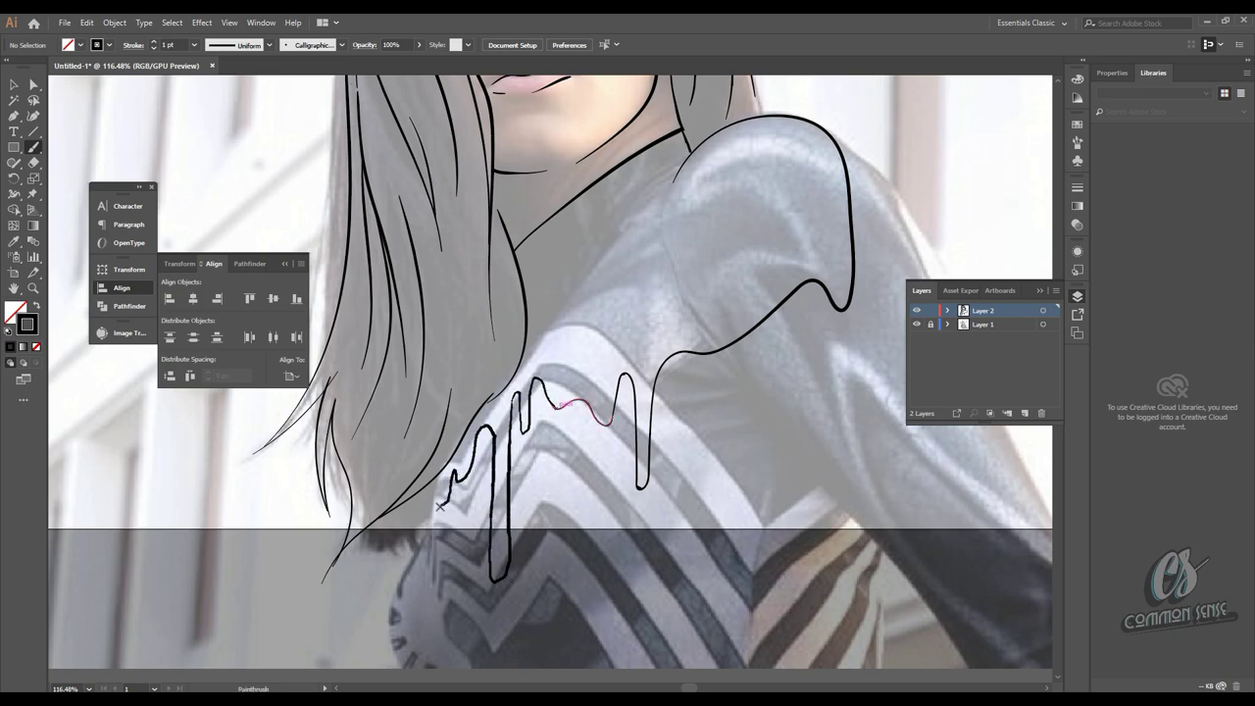
left_click_drag(439, 506, 600, 308)
key("ctrl+z")
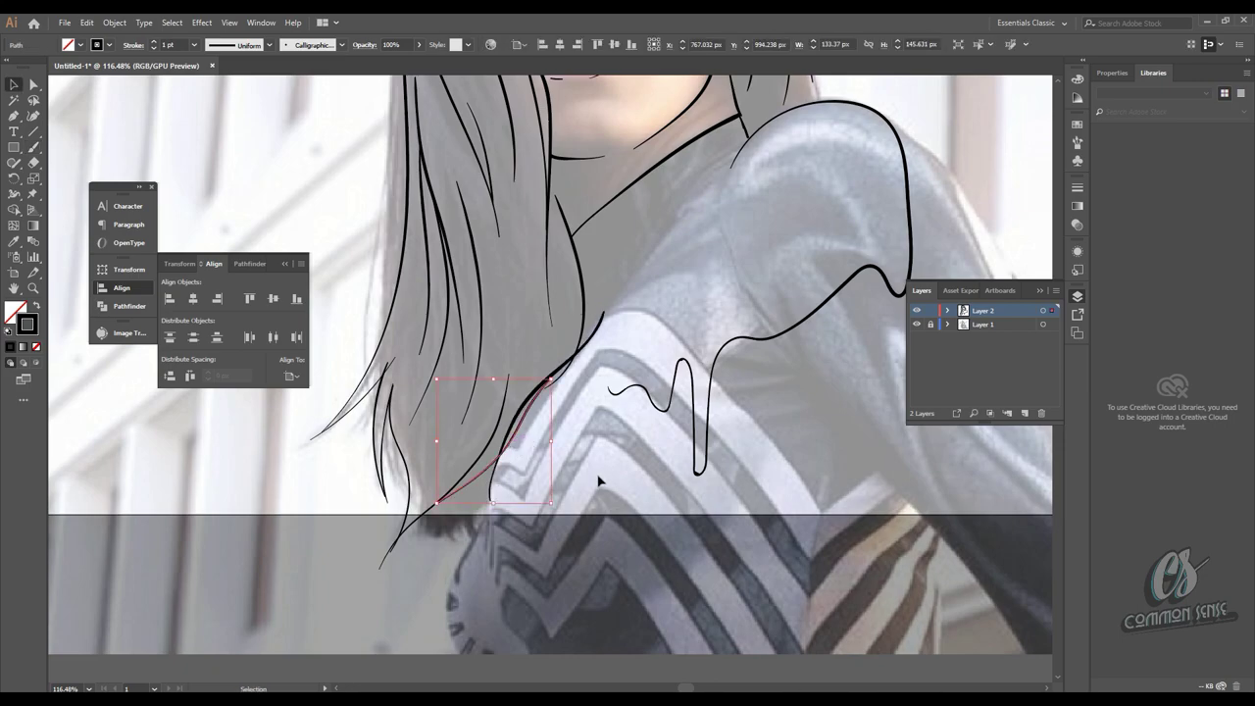
key("ctrl+z")
mouse_move(490, 498)
left_mouse_down()
mouse_move(524, 403)
mouse_move(602, 321)
mouse_move(630, 262)
left_mouse_up()
- Draw the chest edge with a drip loop and add drips along the shoulder
left_click_drag(525, 449, 504, 601)
scroll(504, 601, "down", 3)
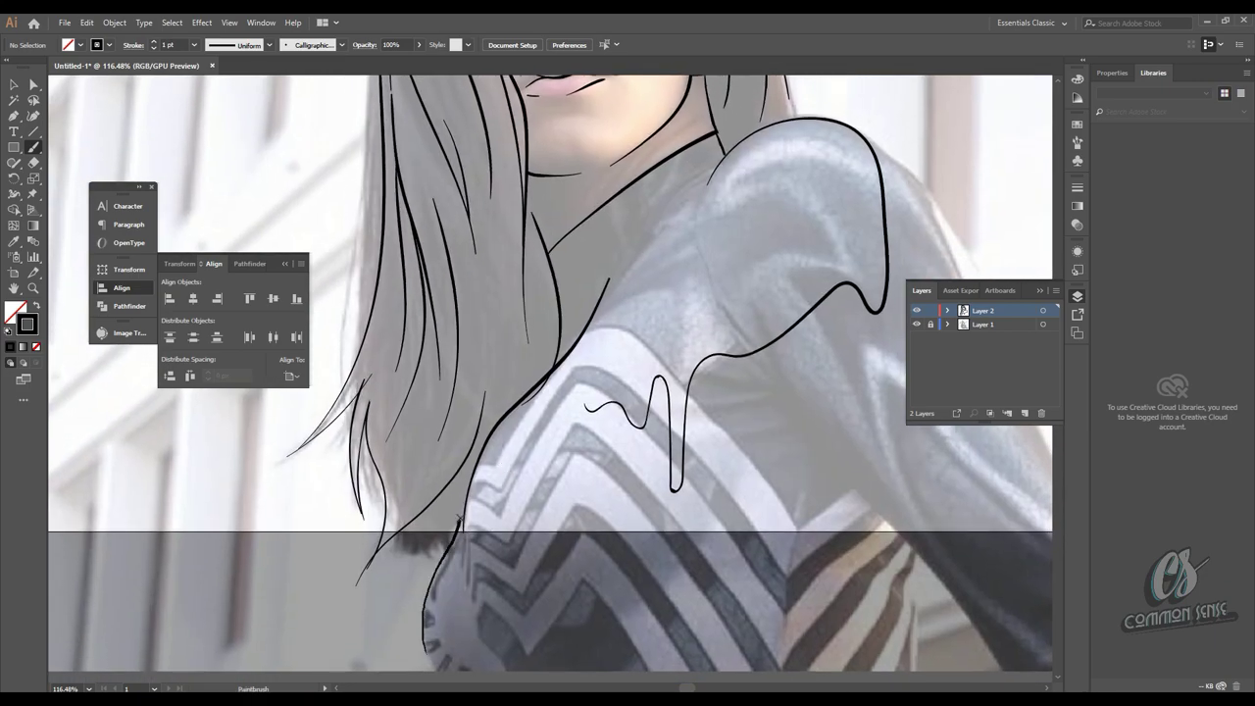
mouse_move(487, 519)
left_mouse_down()
mouse_move(563, 441)
mouse_move(524, 499)
left_mouse_up()
mouse_move(499, 559)
left_mouse_down()
mouse_move(502, 603)
mouse_move(515, 587)
mouse_move(506, 620)
left_mouse_up()
mouse_move(490, 476)
left_mouse_down()
mouse_move(492, 589)
mouse_move(511, 581)
mouse_move(520, 458)
mouse_move(566, 424)
mouse_move(568, 519)
mouse_move(593, 396)
mouse_move(534, 501)
left_mouse_up()
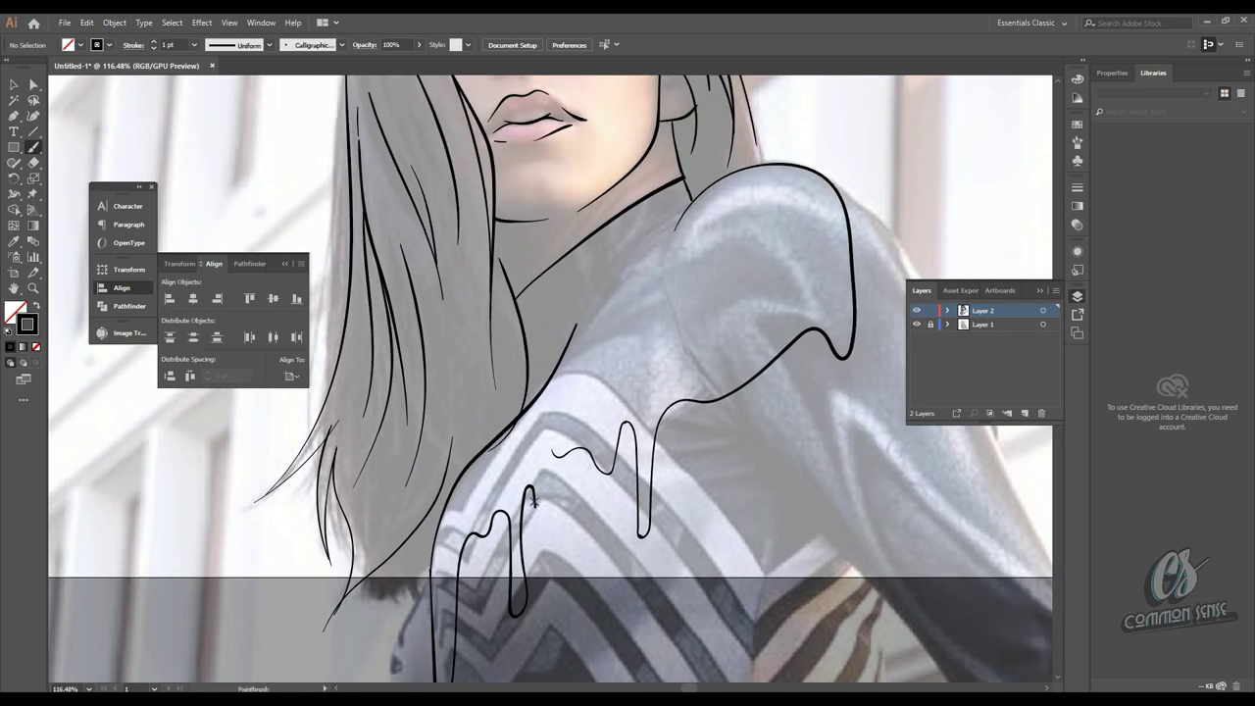
left_click_drag(568, 446, 410, 501)
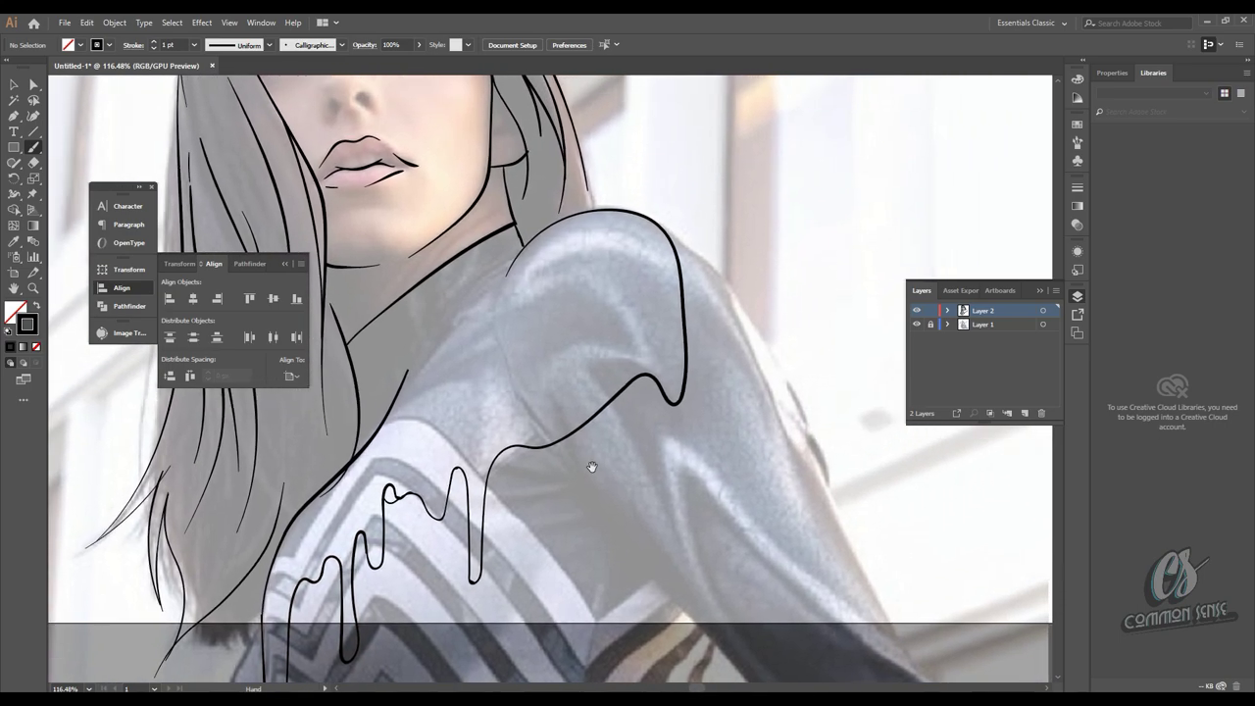
mouse_move(642, 431)
left_mouse_down()
mouse_move(592, 470)
mouse_move(579, 513)
mouse_move(422, 546)
mouse_move(444, 518)
mouse_move(481, 514)
mouse_move(520, 469)
mouse_move(541, 503)
mouse_move(570, 458)
left_mouse_up()
left_click_drag(595, 439, 570, 475)
- Zoom out and hide the photo layer to preview the line art, then restore it
key("z")
left_click_drag(617, 594, 529, 594)
left_click(917, 323)
left_click_drag(798, 378, 680, 380)
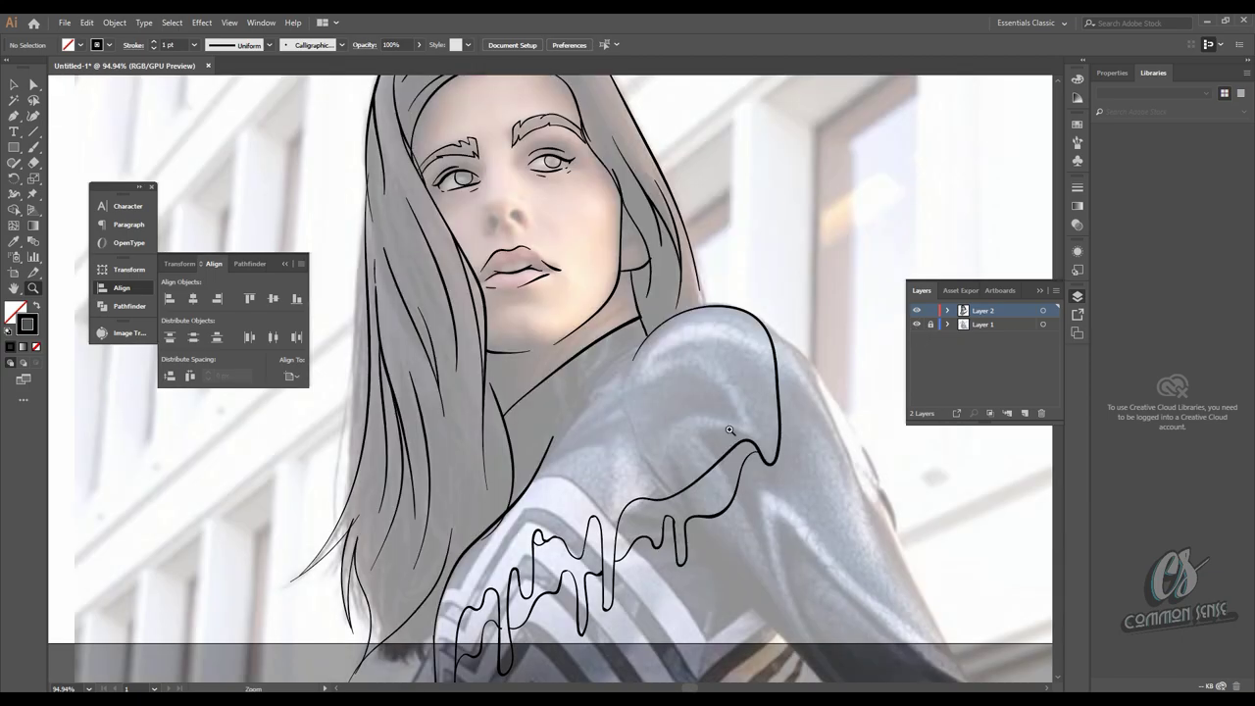
key("b")
mouse_move(676, 490)
left_mouse_down()
mouse_move(686, 343)
mouse_move(714, 346)
left_mouse_up()
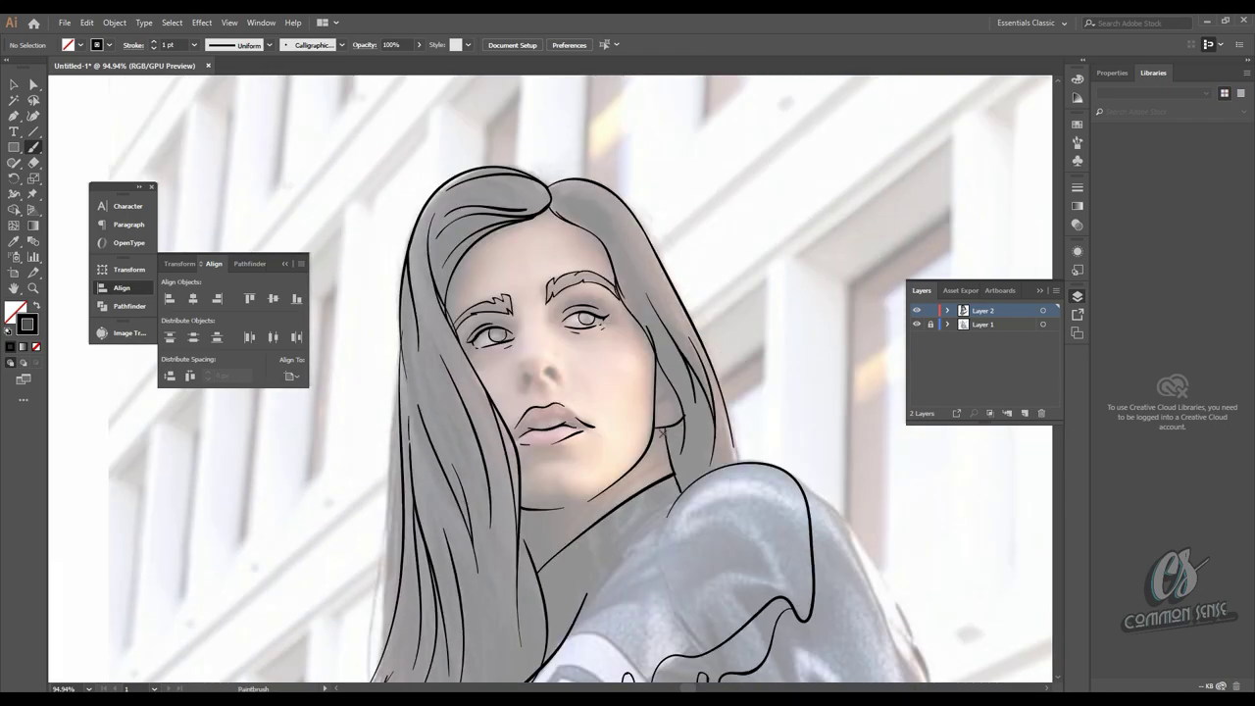
key("z")
left_click_drag(663, 435, 725, 437)
key("b")
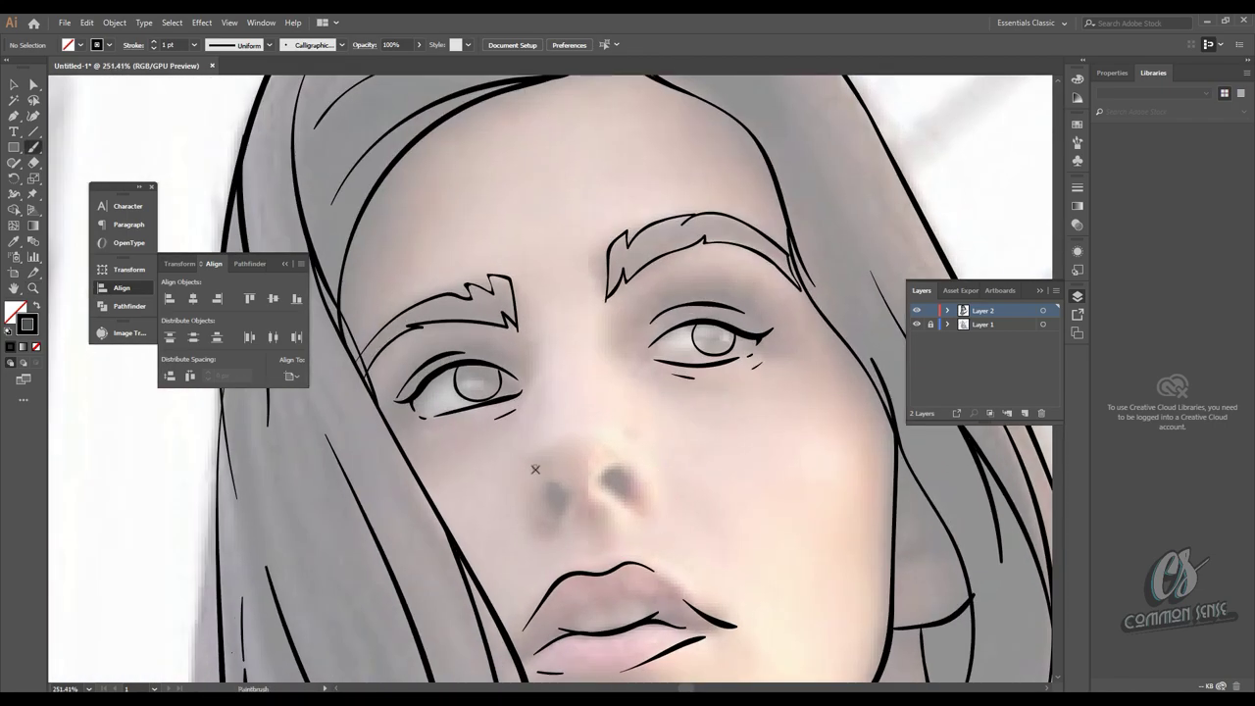
mouse_move(522, 415)
left_mouse_down()
mouse_move(534, 474)
mouse_move(522, 517)
left_mouse_up()
left_click_drag(379, 546, 434, 682)
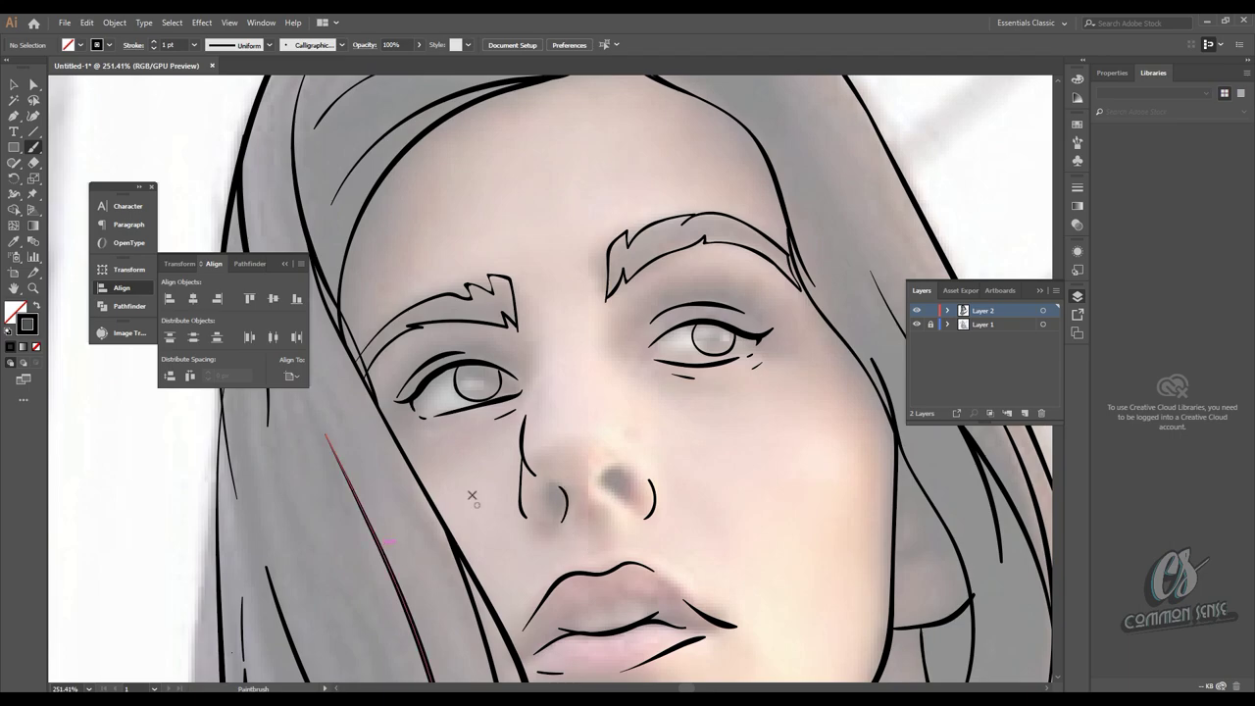
left_click_drag(526, 400, 530, 341)
scroll(575, 383, "up", 5)
scroll(604, 411, "down", 6)
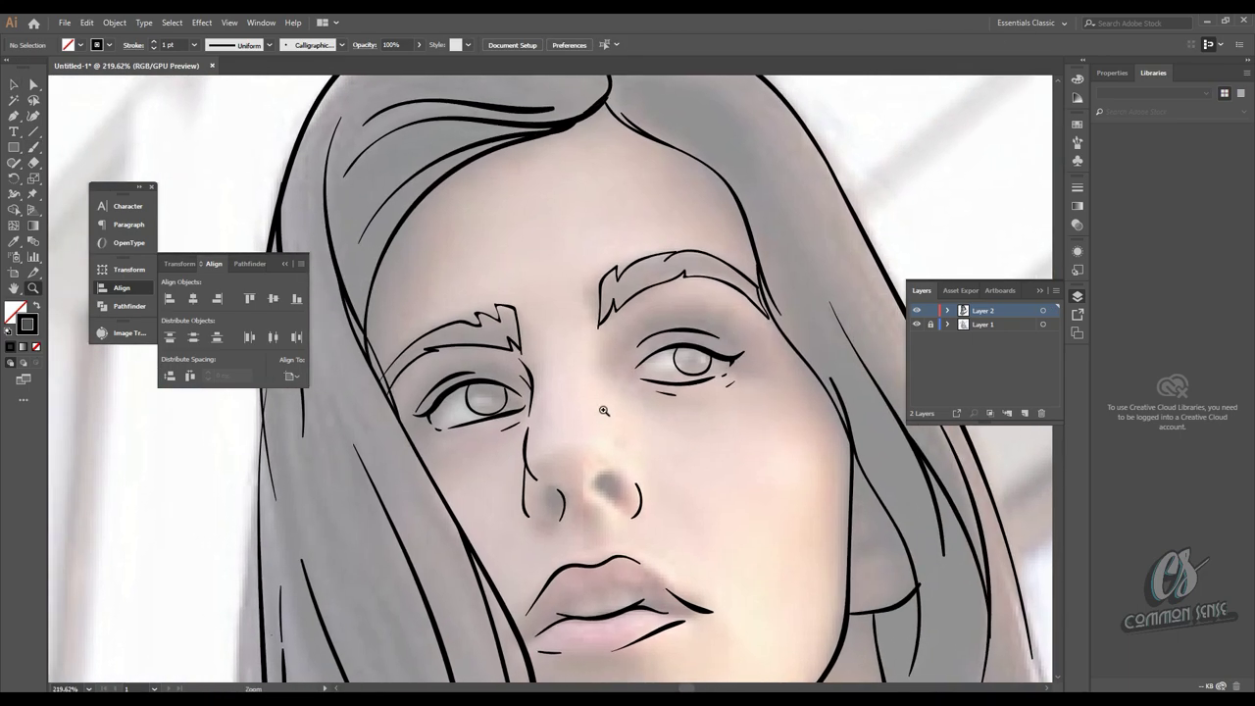
key("b")
scroll(576, 391, "down", 8)
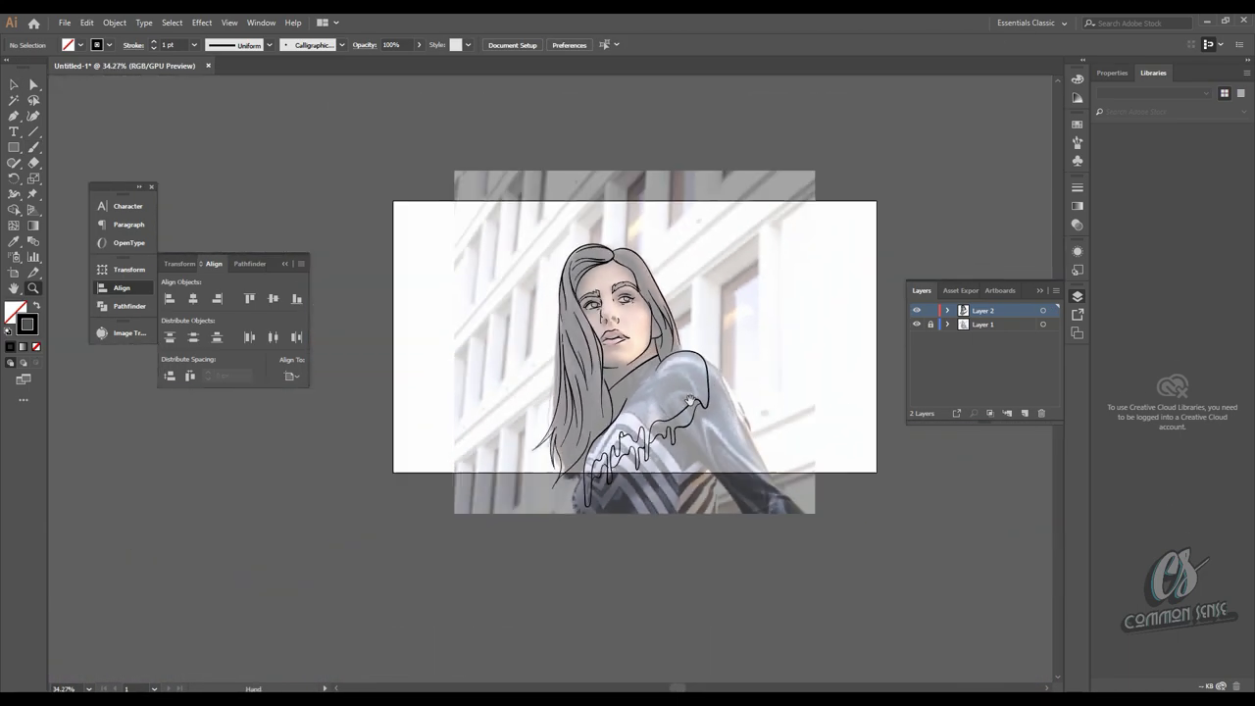
- Select the drip group and delete a segment of the collar drip path
left_click_drag(690, 401, 673, 417)
key("v")
left_click(930, 324)
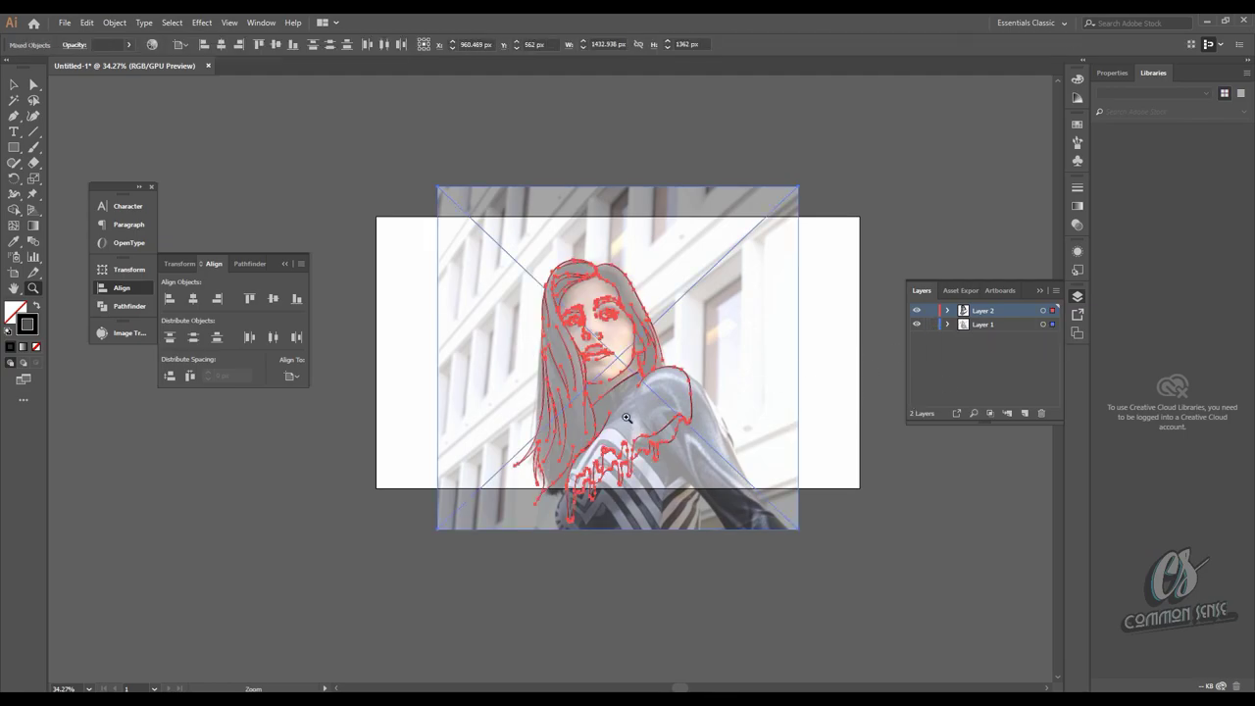
scroll(854, 392, "up", 6)
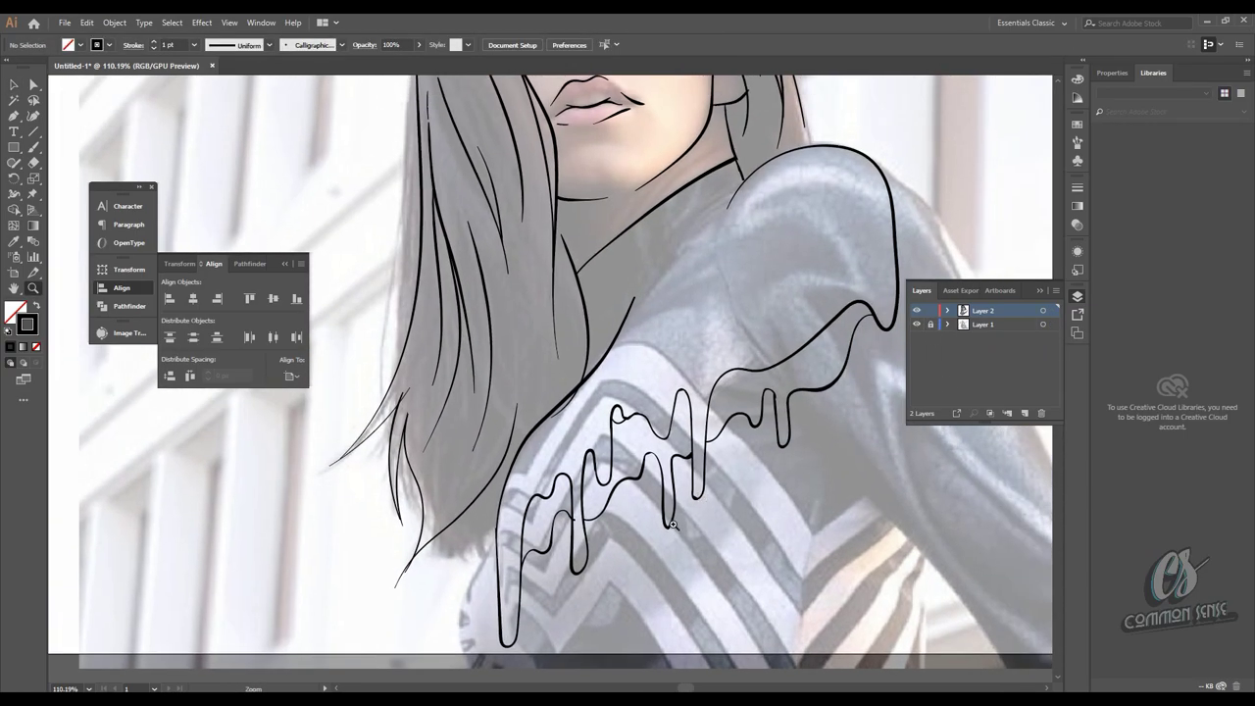
left_click(750, 390)
left_click(792, 361)
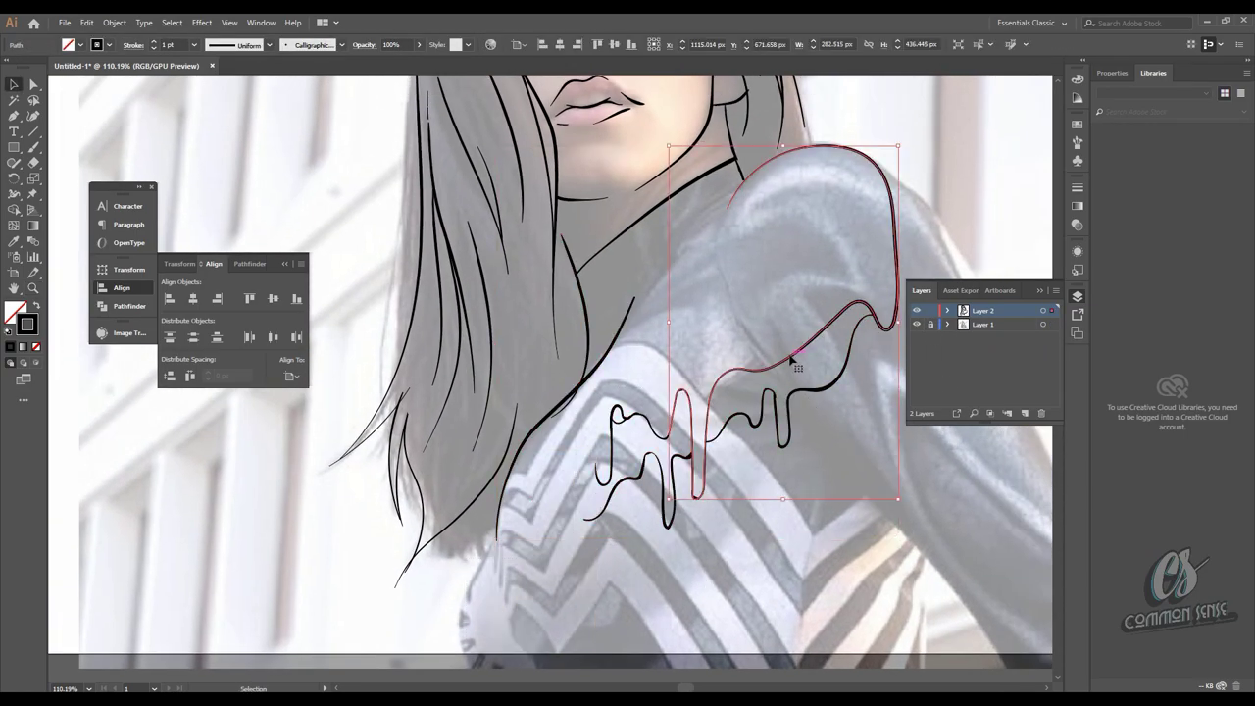
key("a")
left_click(858, 310)
key("Delete")
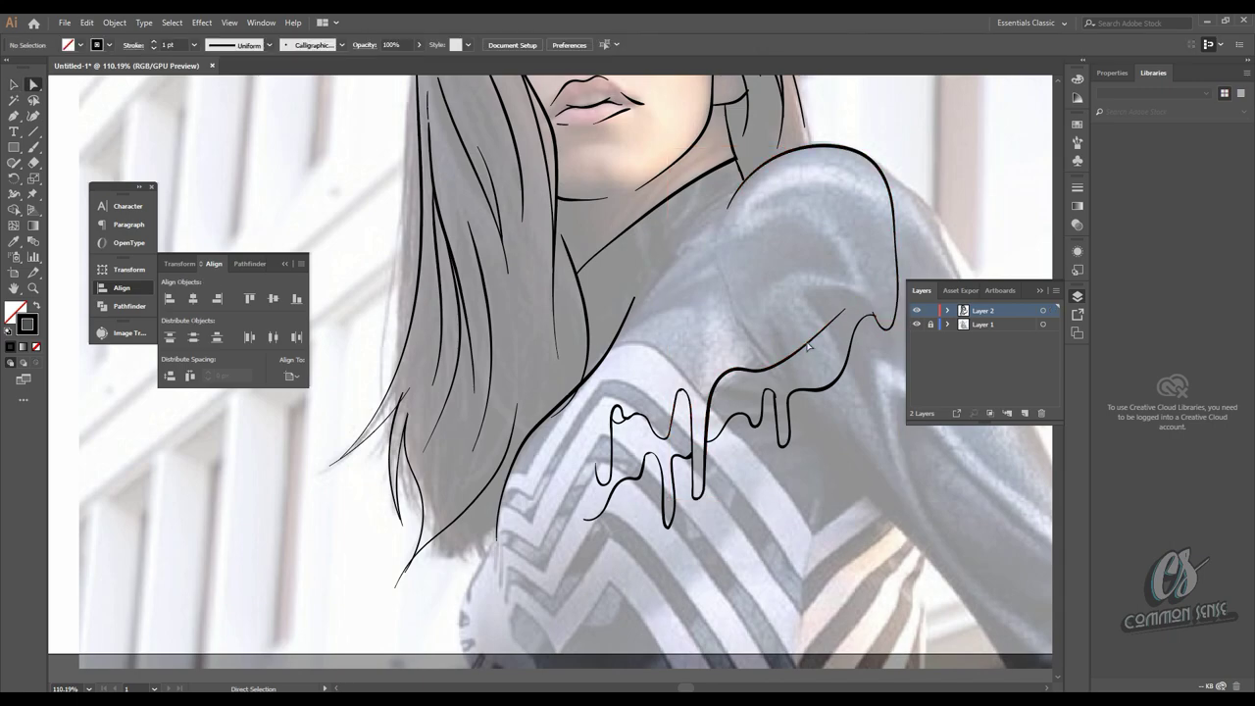
- Delete the remaining drip strokes and the hooked end of the shoulder curve
left_click(688, 459)
key("Delete")
left_click_drag(882, 333, 705, 378)
left_click(717, 333)
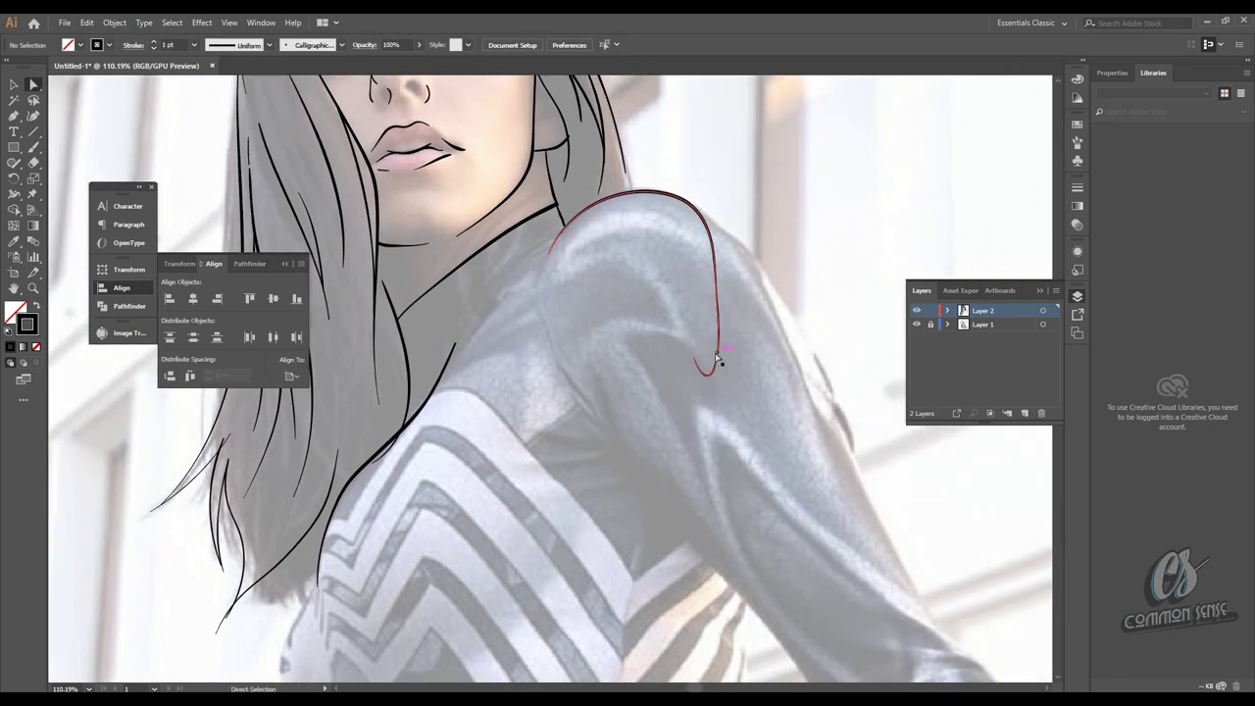
key("Delete")
- Try continuing the shoulder line down the arm, then undo both strokes
key("b")
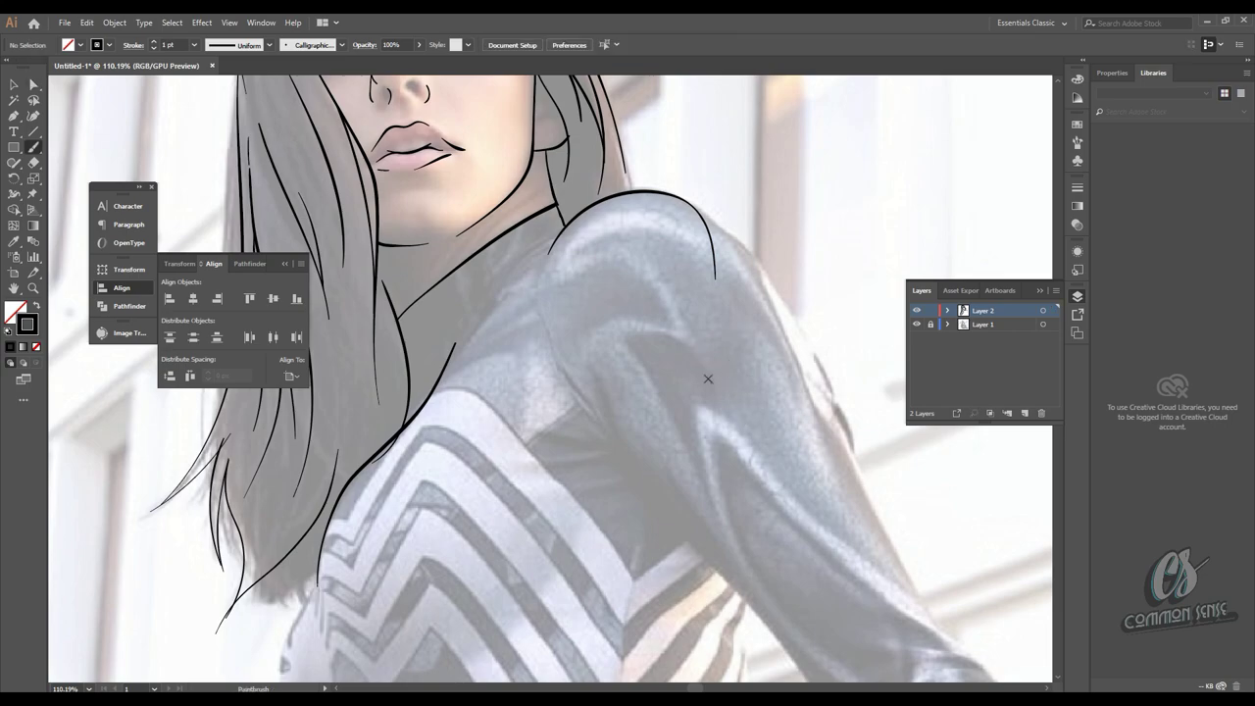
mouse_move(703, 345)
left_mouse_down()
mouse_move(679, 316)
mouse_move(662, 339)
mouse_move(693, 323)
mouse_move(667, 321)
mouse_move(637, 375)
mouse_move(586, 385)
mouse_move(571, 450)
left_mouse_up()
key("ctrl+z")
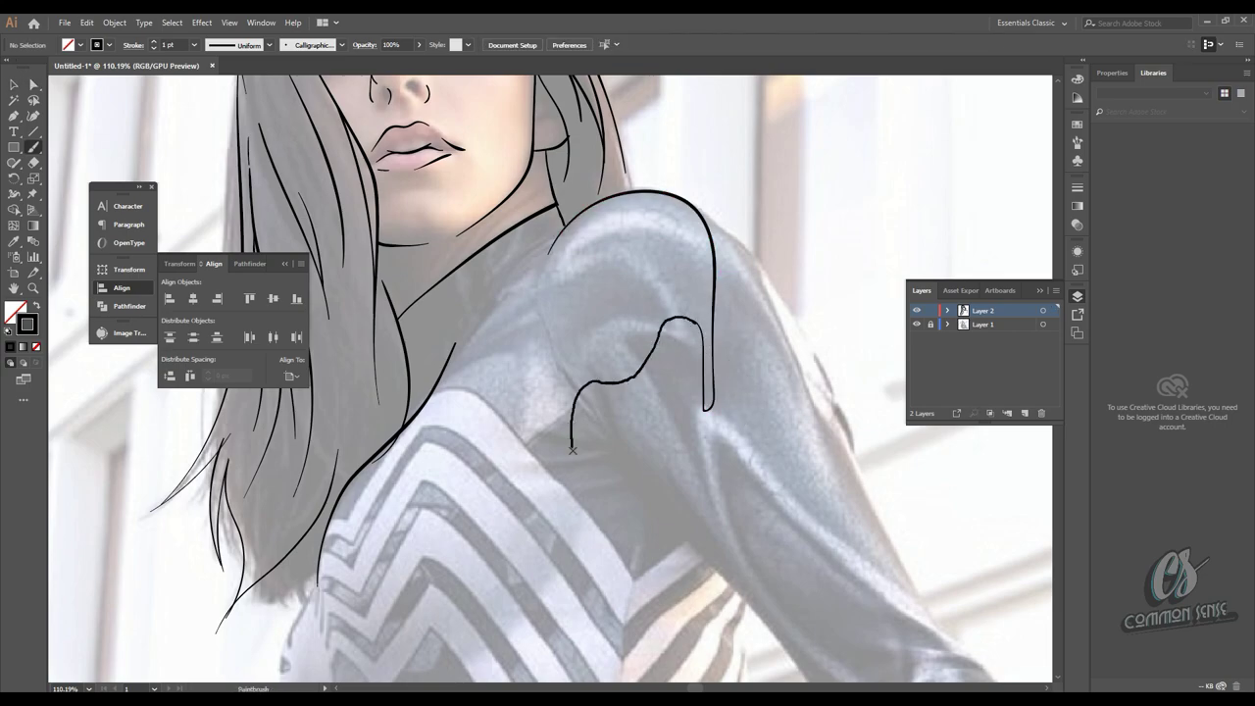
key("ctrl+z")
scroll(548, 536, "left", 2)
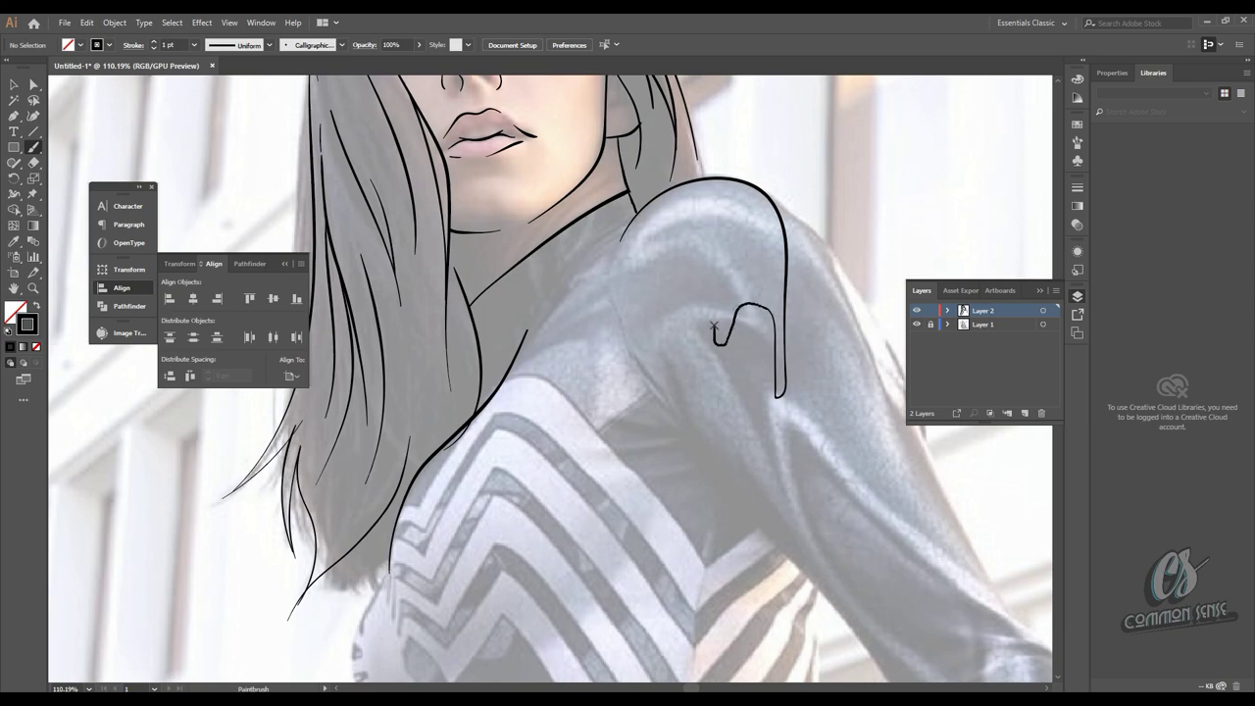
- Draw the first drips off the shoulder curve, including a U-shaped drip, undoing stray strokes
left_click_drag(713, 324, 714, 327)
mouse_move(719, 373)
left_mouse_down()
mouse_move(643, 392)
mouse_move(632, 457)
mouse_move(579, 434)
left_mouse_up()
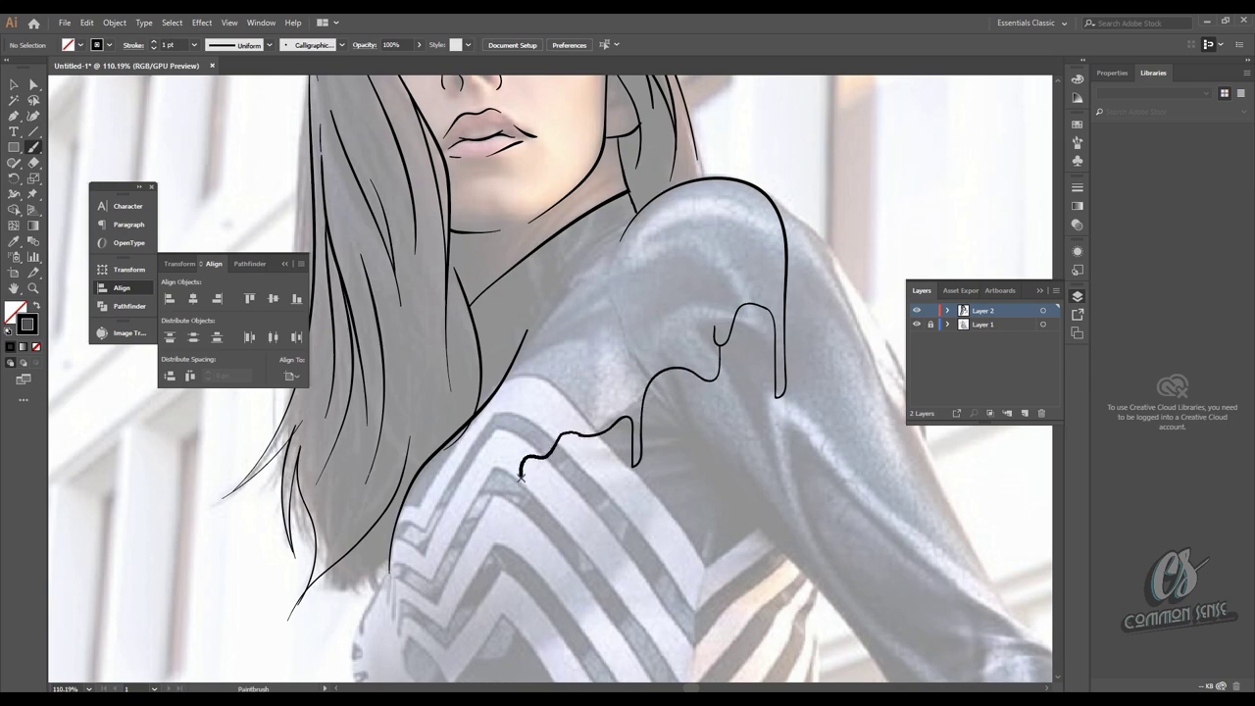
mouse_move(520, 476)
left_mouse_down()
mouse_move(504, 594)
mouse_move(494, 512)
mouse_move(561, 460)
mouse_move(564, 405)
left_mouse_up()
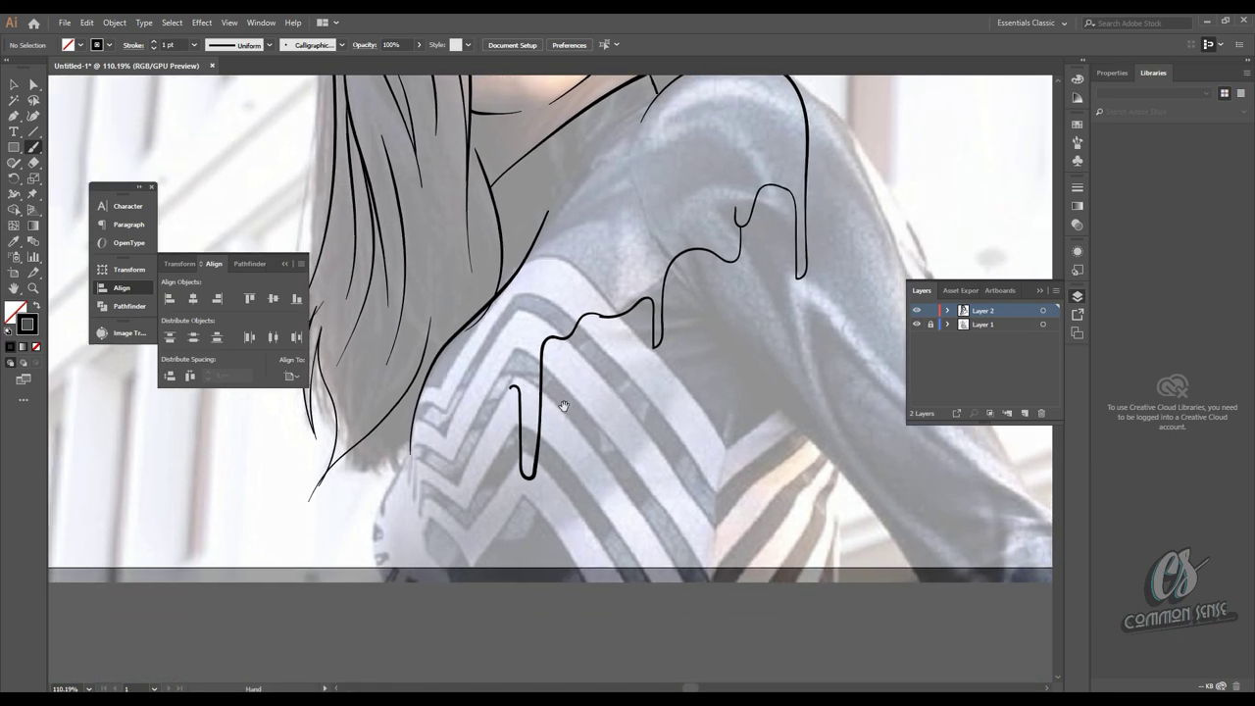
mouse_move(410, 434)
left_mouse_down()
mouse_move(414, 573)
mouse_move(428, 485)
mouse_move(457, 451)
mouse_move(462, 413)
left_mouse_up()
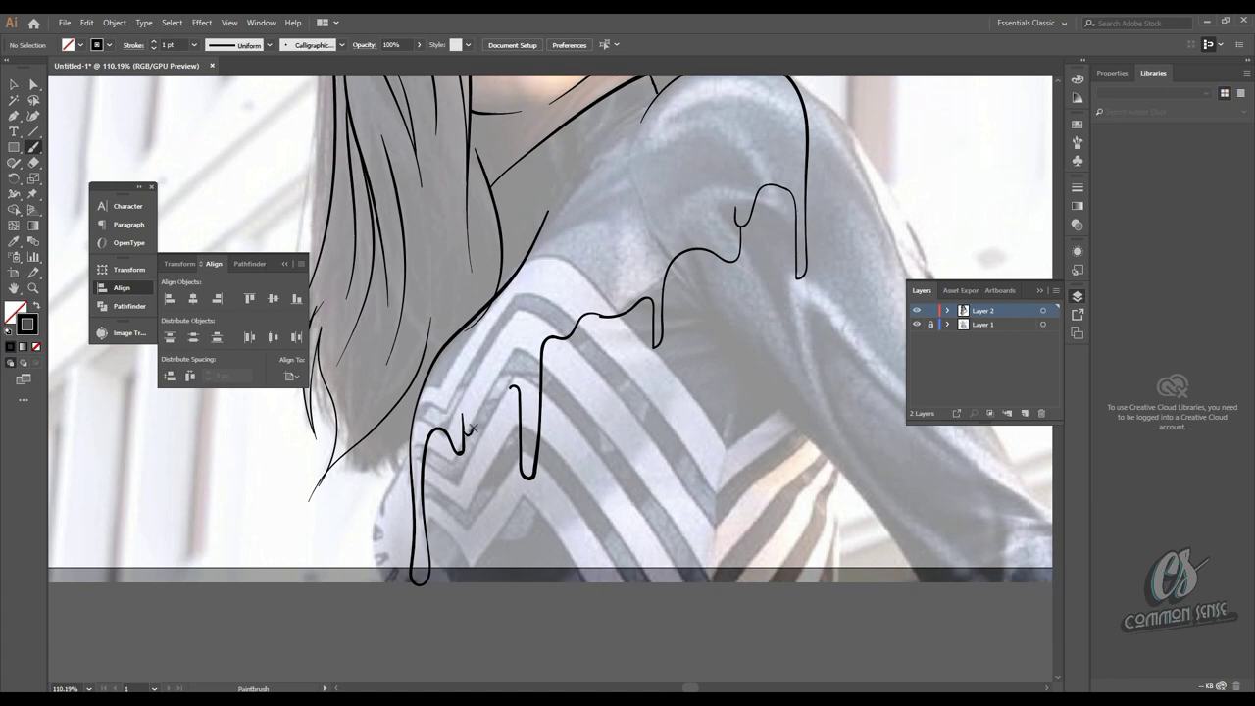
key("ctrl+z")
key("ctrl+z")
mouse_move(412, 437)
left_mouse_down()
mouse_move(416, 544)
mouse_move(433, 469)
mouse_move(421, 587)
mouse_move(437, 452)
mouse_move(502, 384)
mouse_move(520, 397)
left_mouse_up()
key("ctrl+z")
- Add another drip hanging from the top drip and extend the line further left
scroll(519, 397, "up", 2)
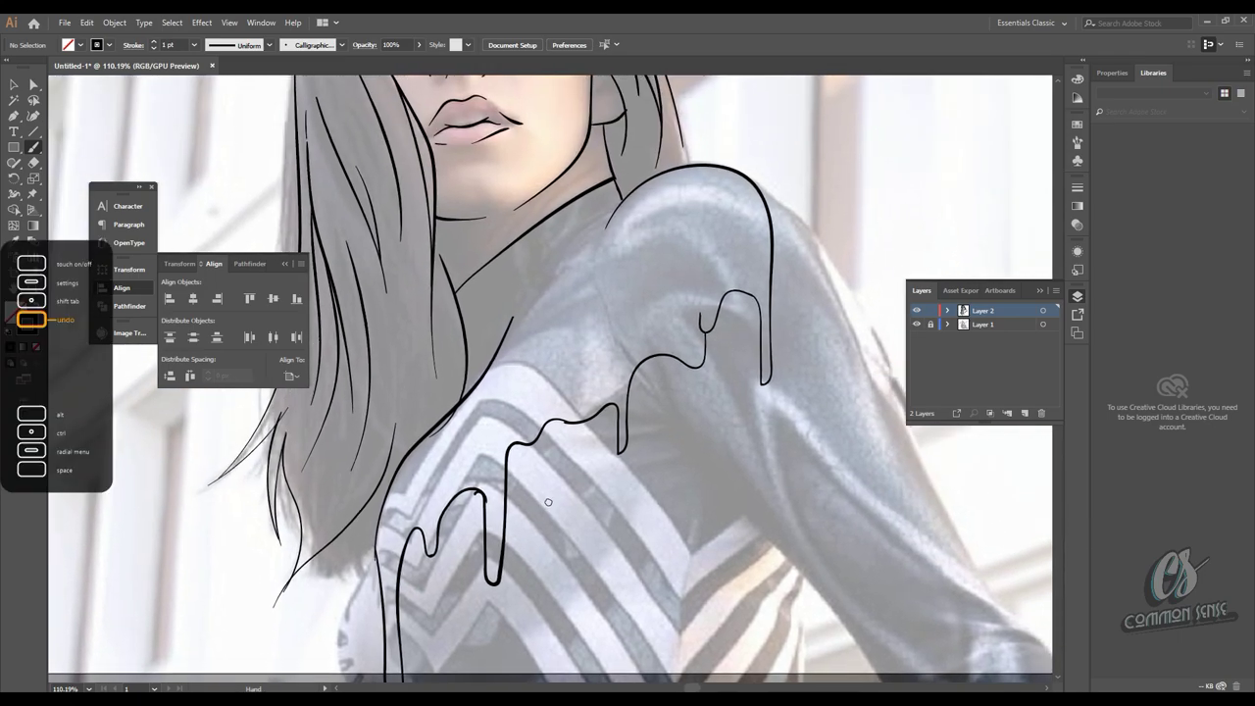
scroll(438, 484, "up", 3)
scroll(471, 445, "right", 3)
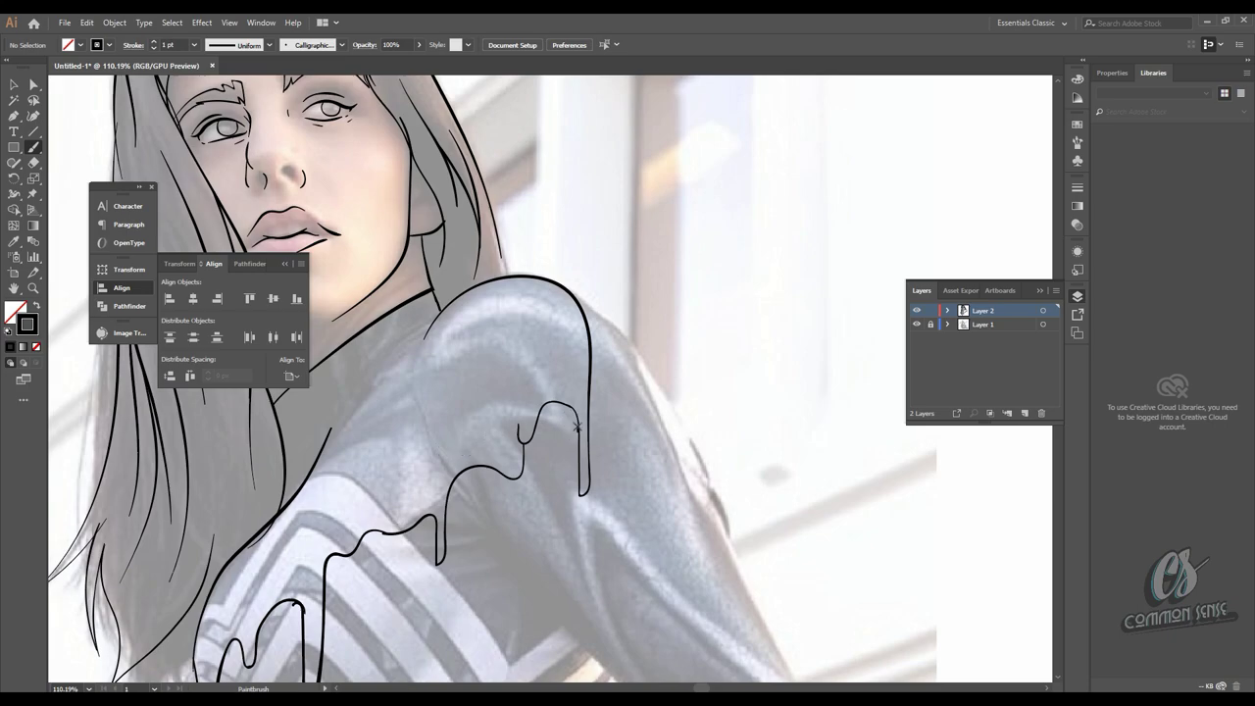
mouse_move(576, 426)
left_mouse_down()
mouse_move(542, 542)
mouse_move(535, 490)
left_mouse_up()
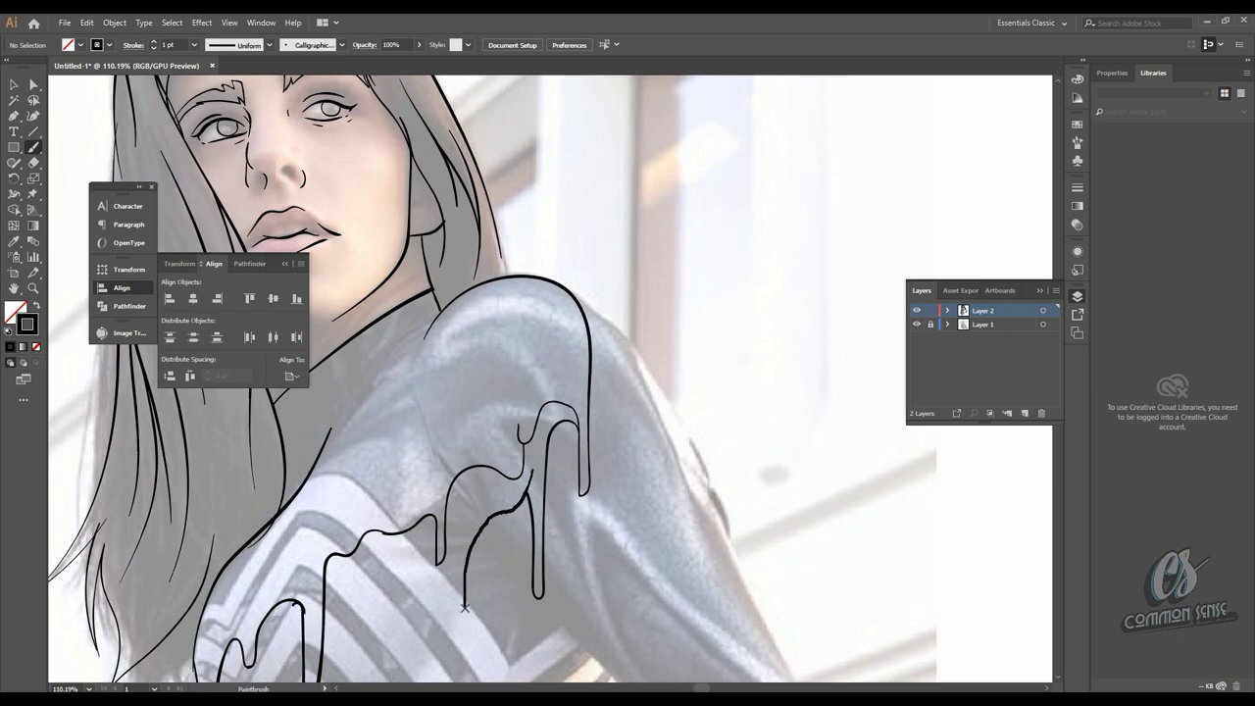
left_click_drag(421, 571, 373, 561)
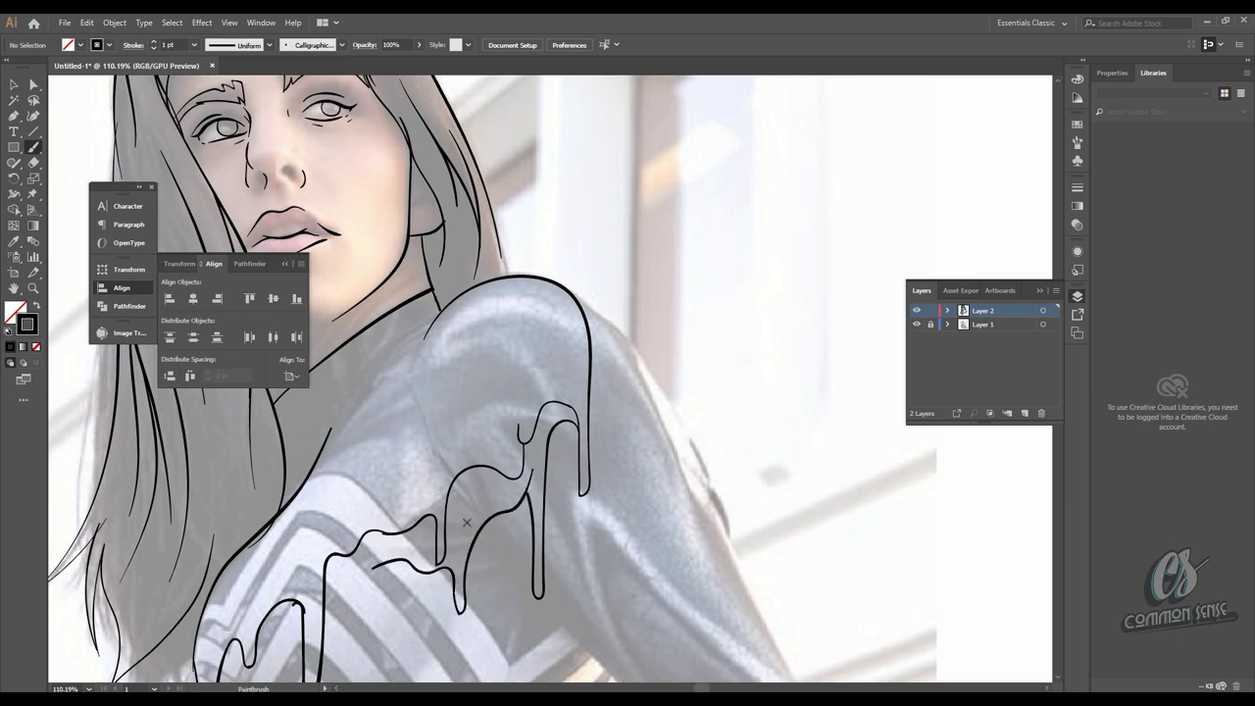
- Draw another drip down across the chest, trimming its unwanted tail
mouse_move(467, 523)
left_mouse_down()
mouse_move(500, 502)
mouse_move(541, 410)
mouse_move(583, 375)
mouse_move(609, 425)
left_mouse_up()
mouse_move(468, 502)
left_mouse_down()
mouse_move(500, 547)
mouse_move(534, 457)
mouse_move(603, 540)
left_mouse_up()
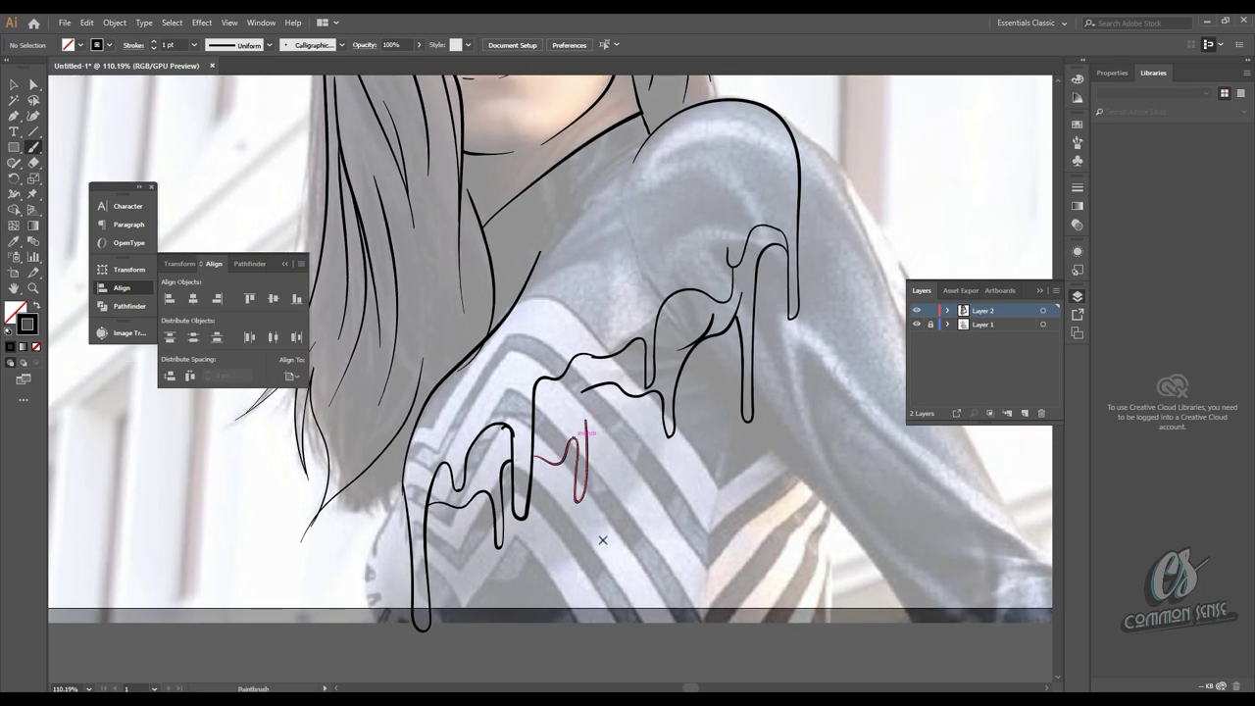
key("ctrl+z")
key("alt")
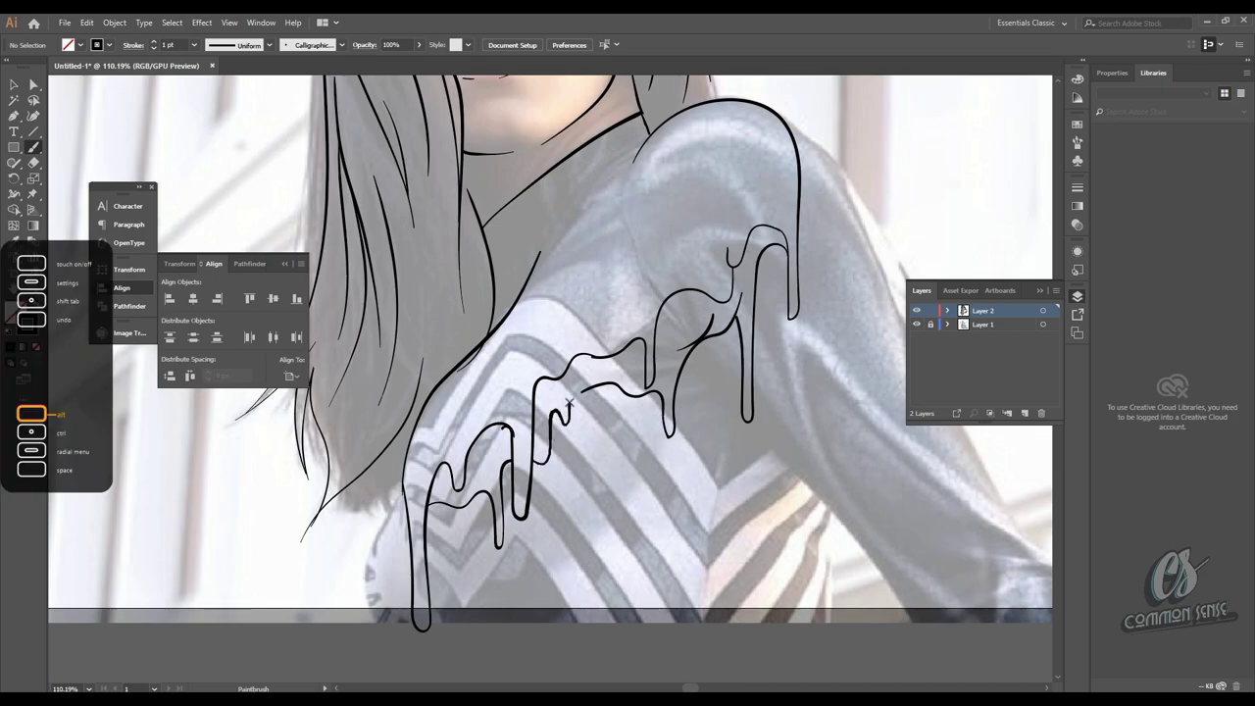
key("space")
mouse_move(612, 315)
left_mouse_down()
mouse_move(571, 435)
mouse_move(614, 429)
mouse_move(635, 394)
mouse_move(744, 397)
left_mouse_up()
- Select the line art paths and set their stroke weight to 2 pt
scroll(655, 395, "down", 5)
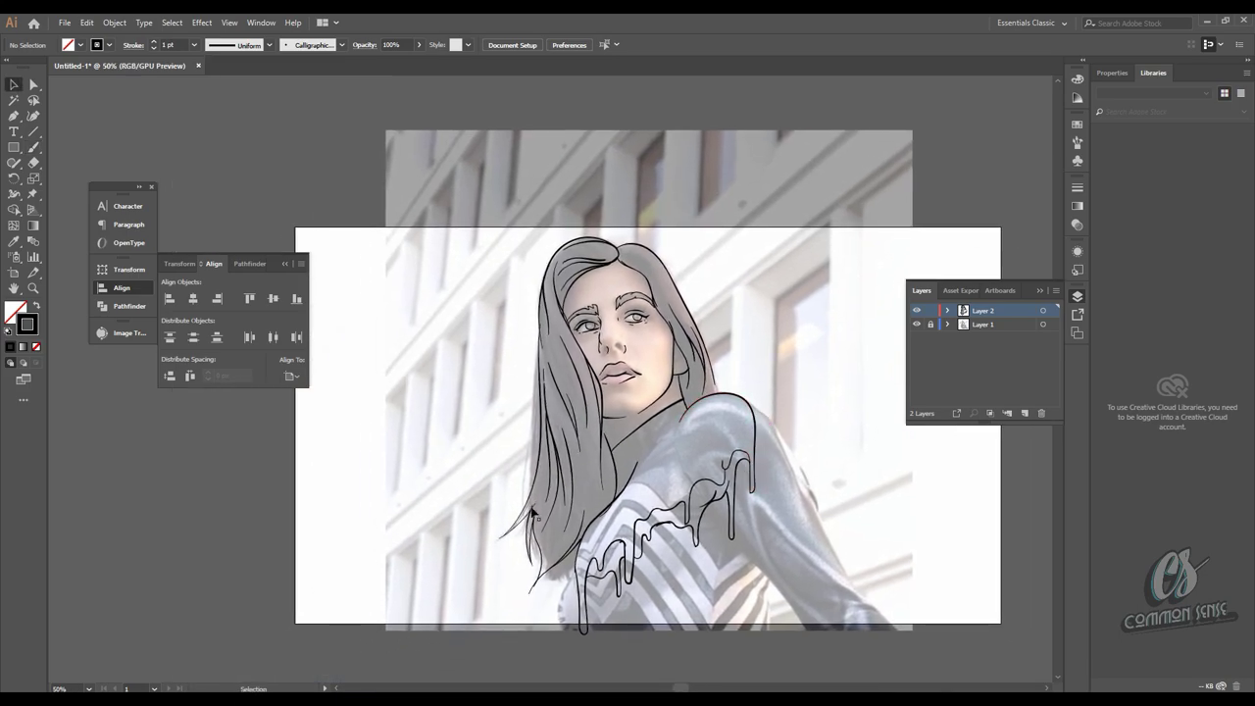
key("v")
left_click(614, 447)
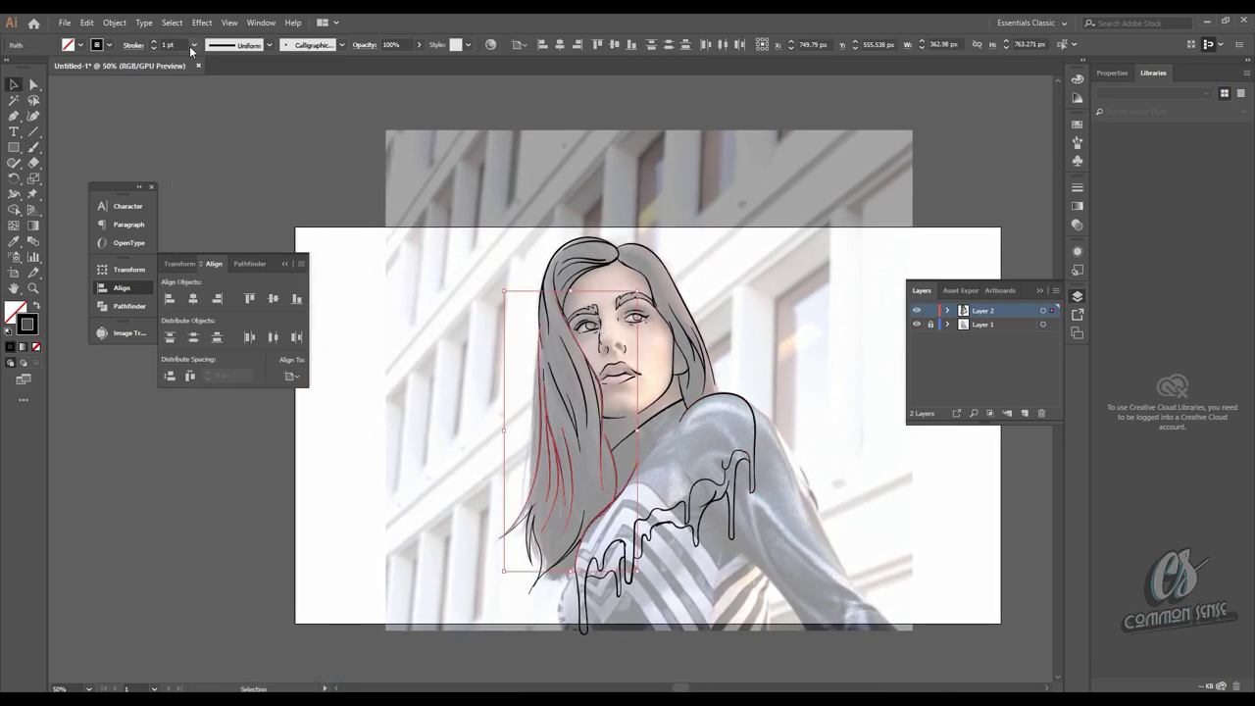
left_click(763, 344)
left_click(730, 380)
left_click(476, 442)
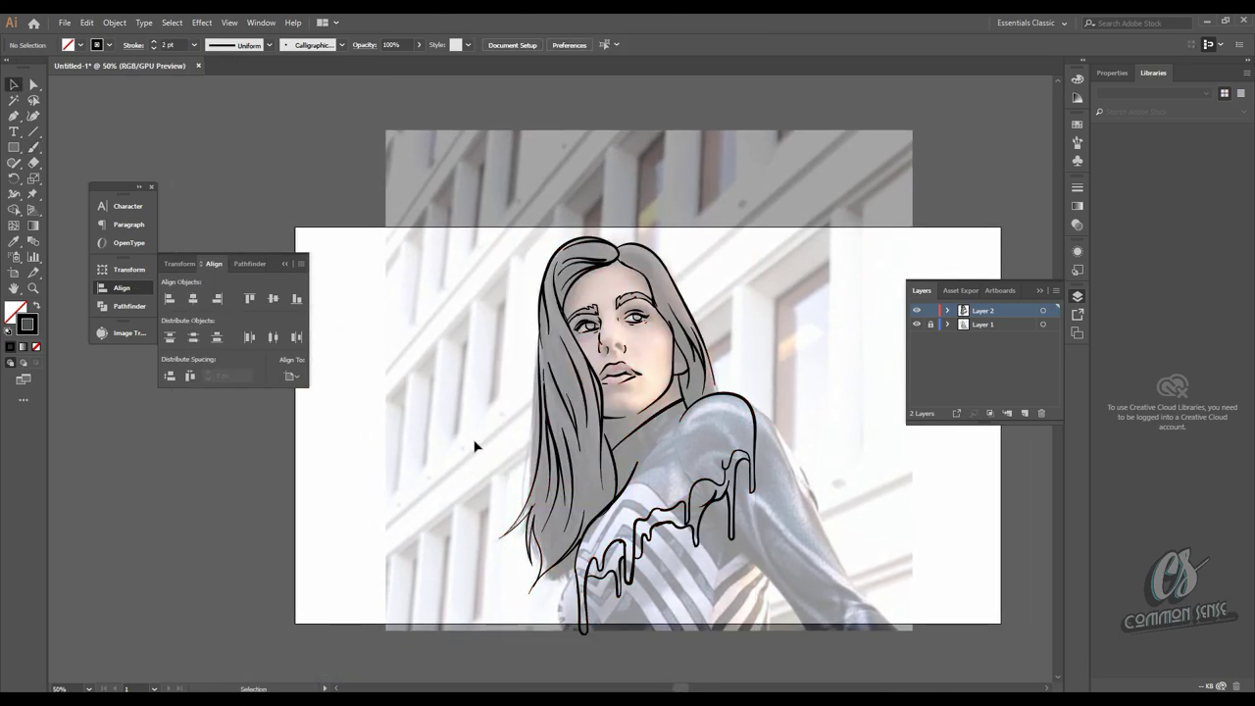
- Hide Layer 1's background photo to check the black drawing, then show it again
scroll(698, 400, "up", 4)
scroll(701, 480, "up", 2)
scroll(628, 411, "down", 4)
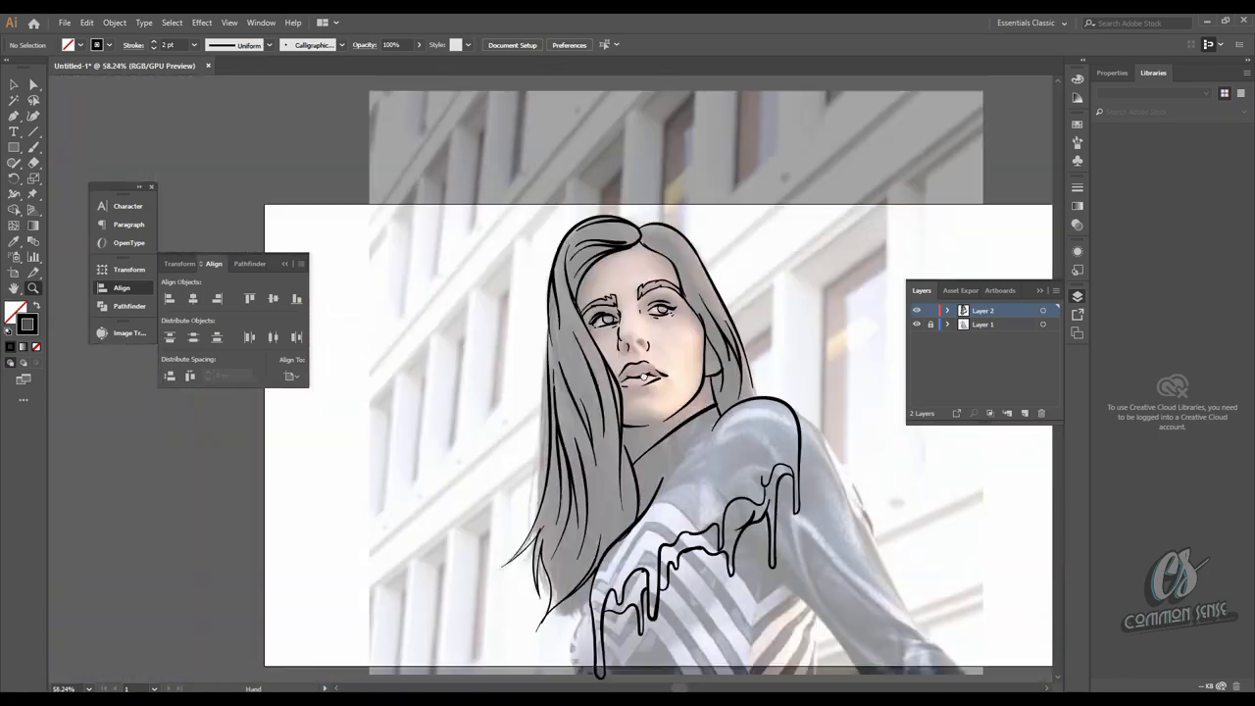
scroll(588, 490, "up", 4)
scroll(533, 561, "down", 2)
scroll(532, 561, "up", 2)
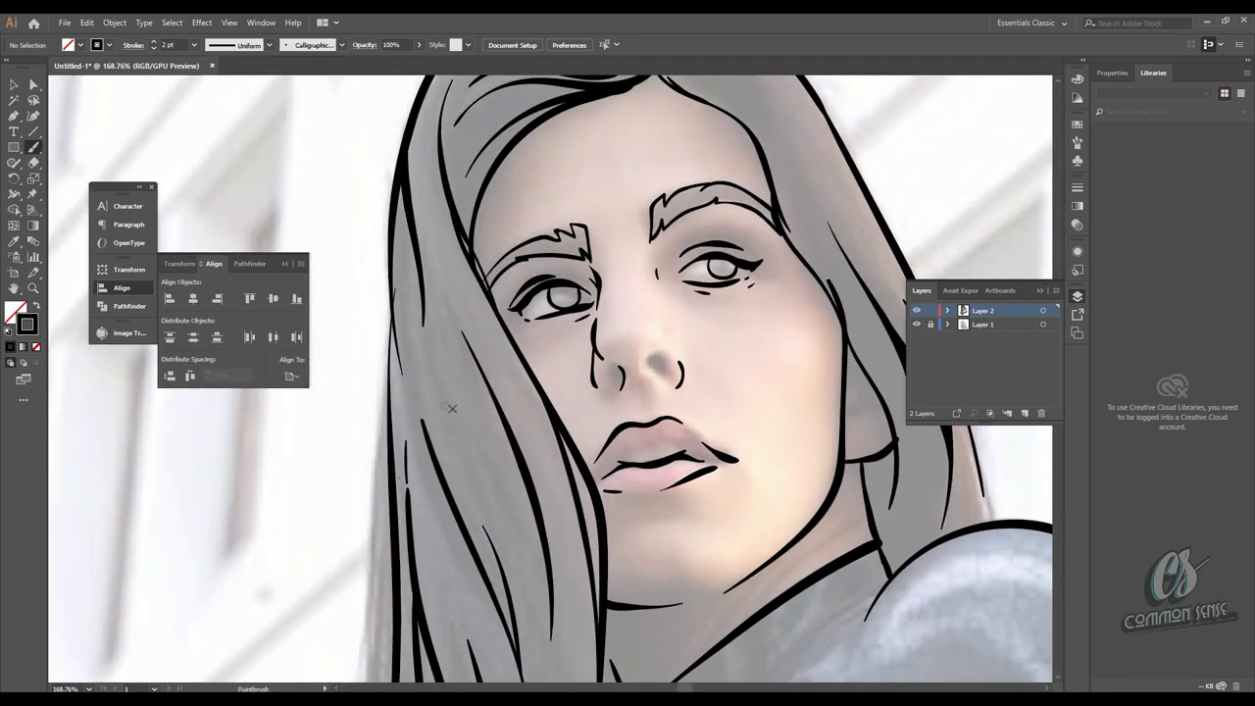
key("z")
scroll(686, 392, "down", 4)
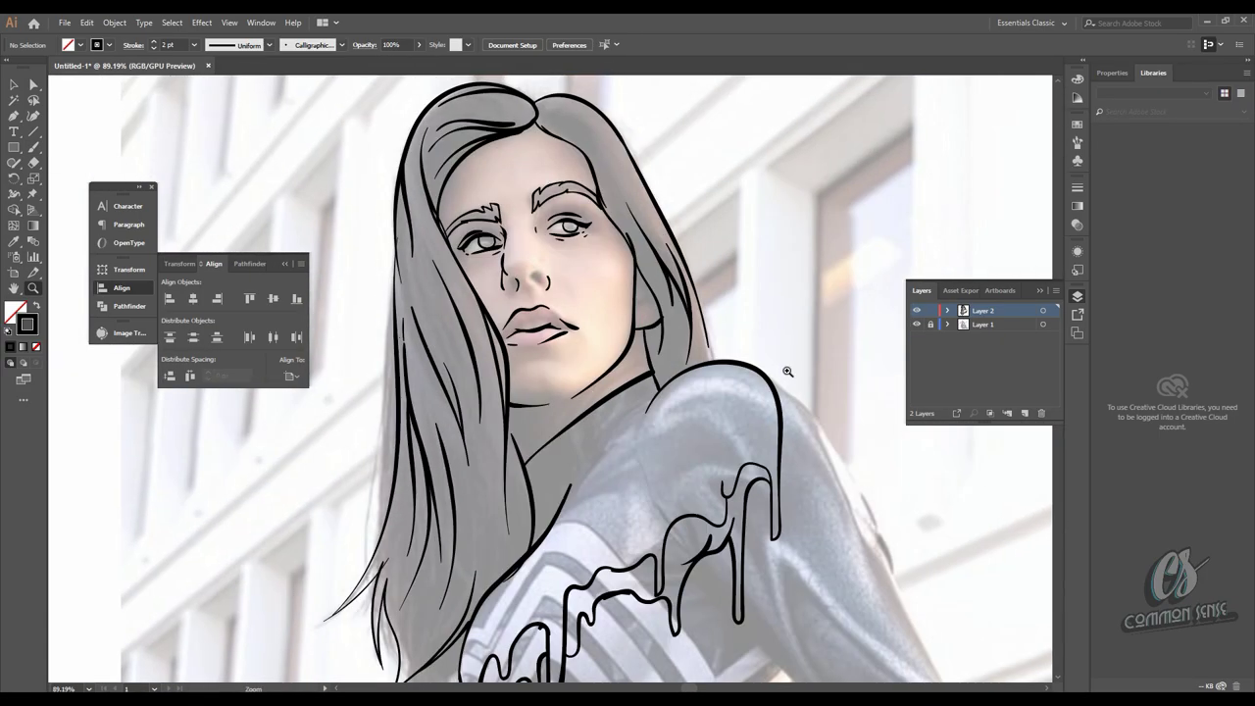
left_click(917, 324)
scroll(821, 425, "down", 2)
left_click(916, 324)
scroll(650, 425, "up", 4)
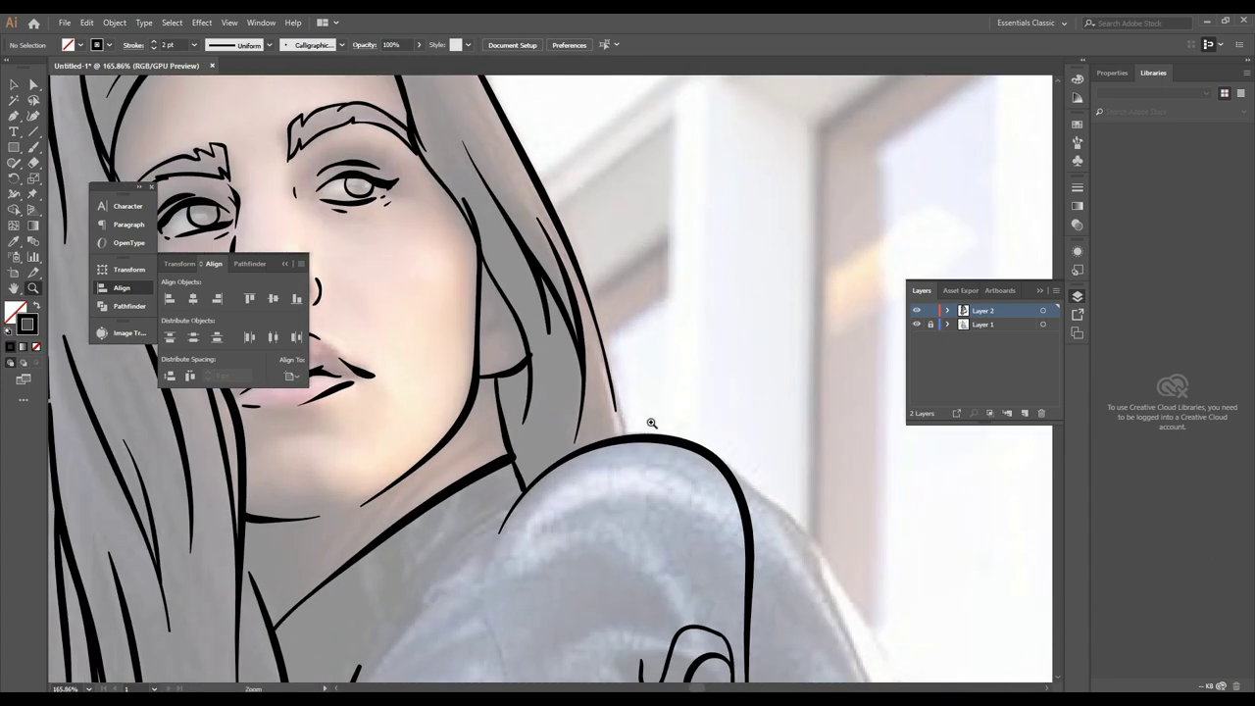
- Return to the Paintbrush and add a stroke tracing the right cheek toward the jaw
key("b")
left_click(610, 389, "ctrl")
key("z")
scroll(610, 389, "down", 7)
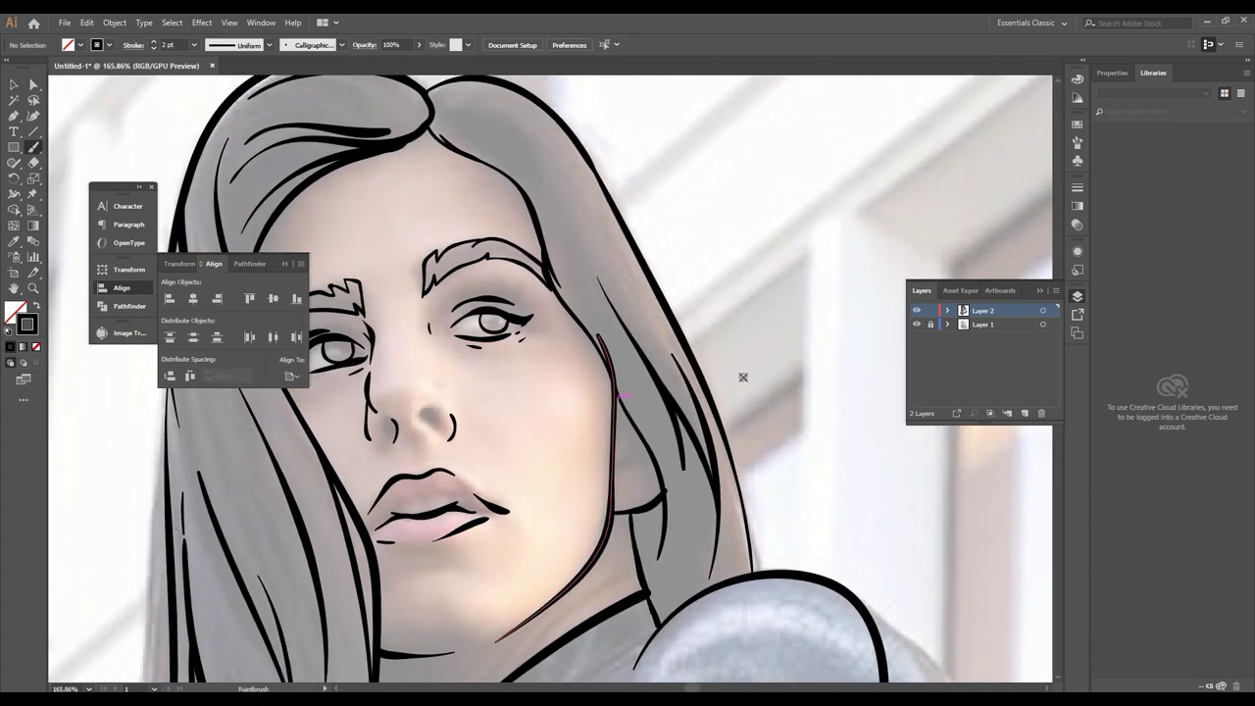